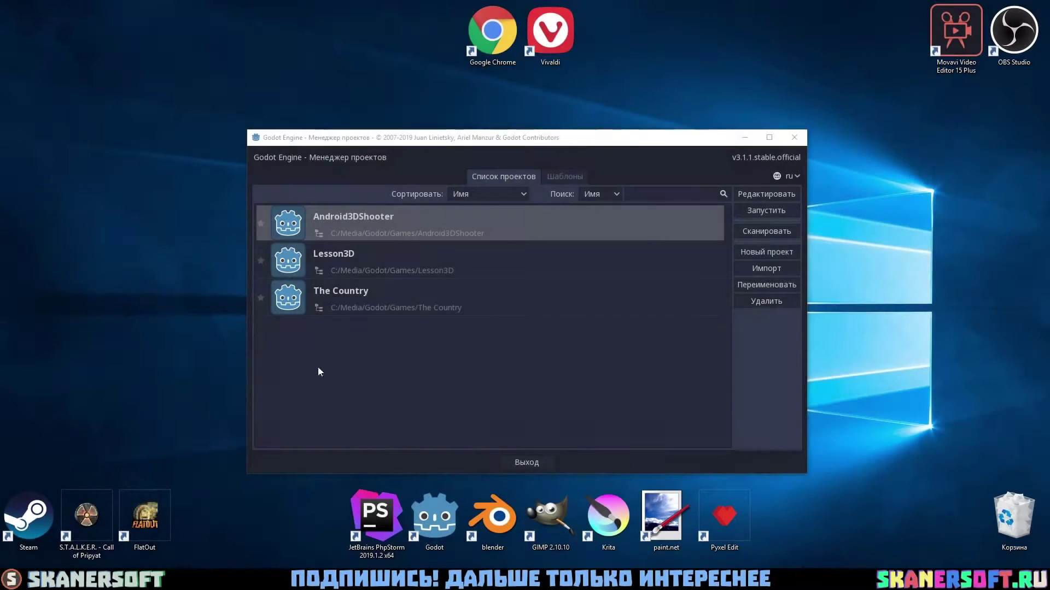
# Open the Android3DShooter project from the Project Manager
pyautogui.press('super+e')
pyautogui.doubleClick(392, 227)
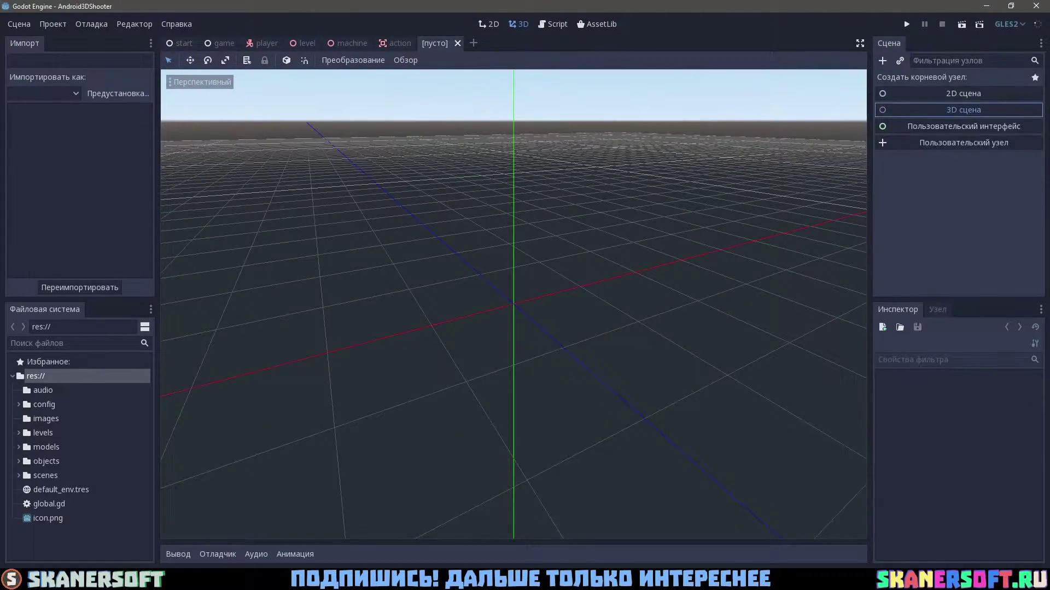
# Create a new 3D scene and save it as pistol.tscn
pyautogui.click(948, 110)
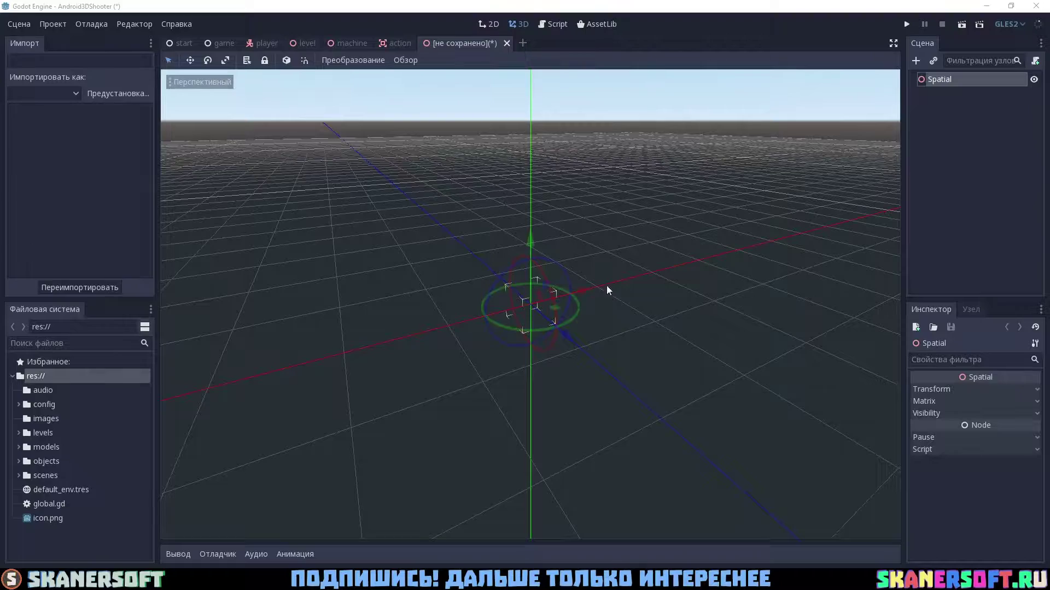
pyautogui.hotkey('ctrl', 's')
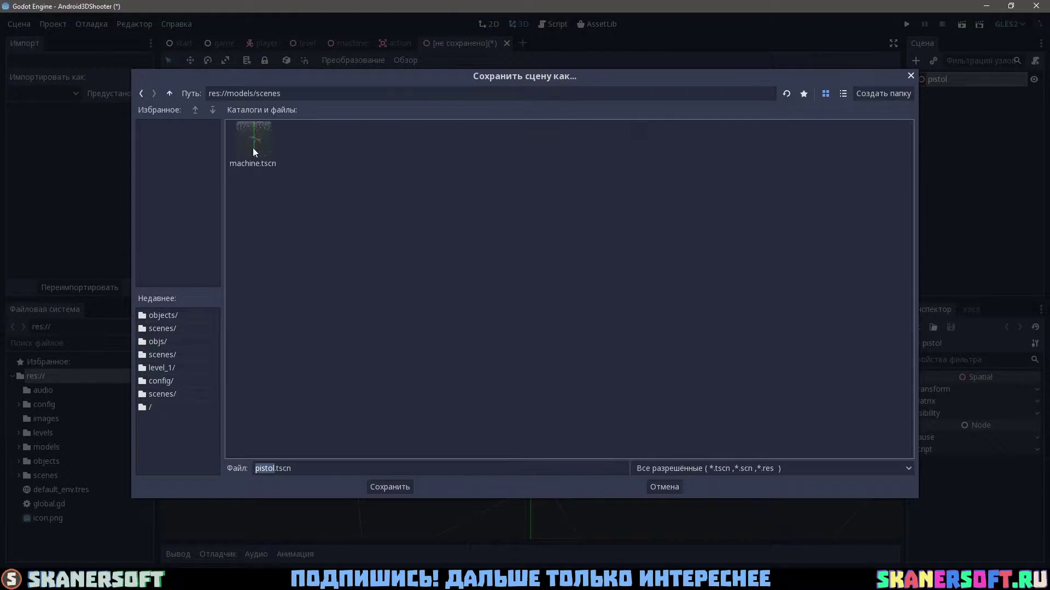
pyautogui.press('Return')
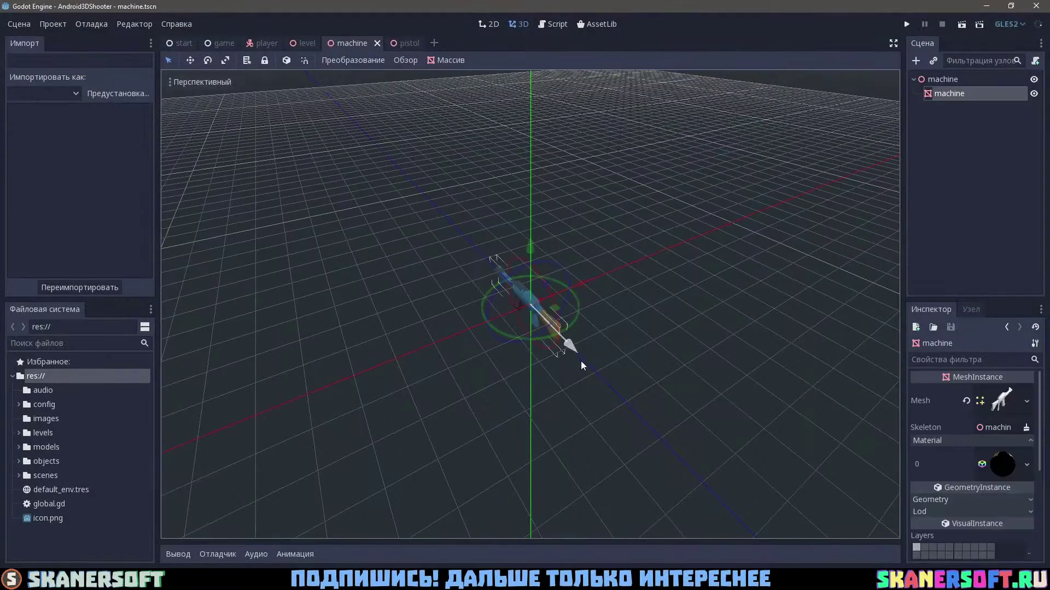
# Add pistol.obj with a new SpatialMaterial using texture.png as albedo
pyautogui.moveTo(83, 495); pyautogui.dragTo(470, 407)
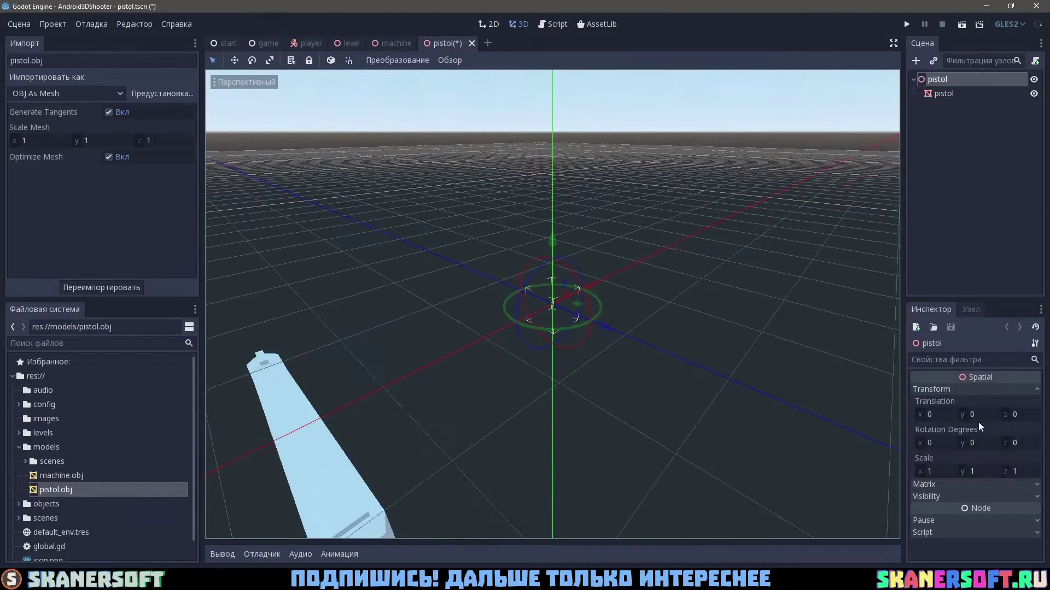
pyautogui.click(1006, 402)
pyautogui.click(989, 431)
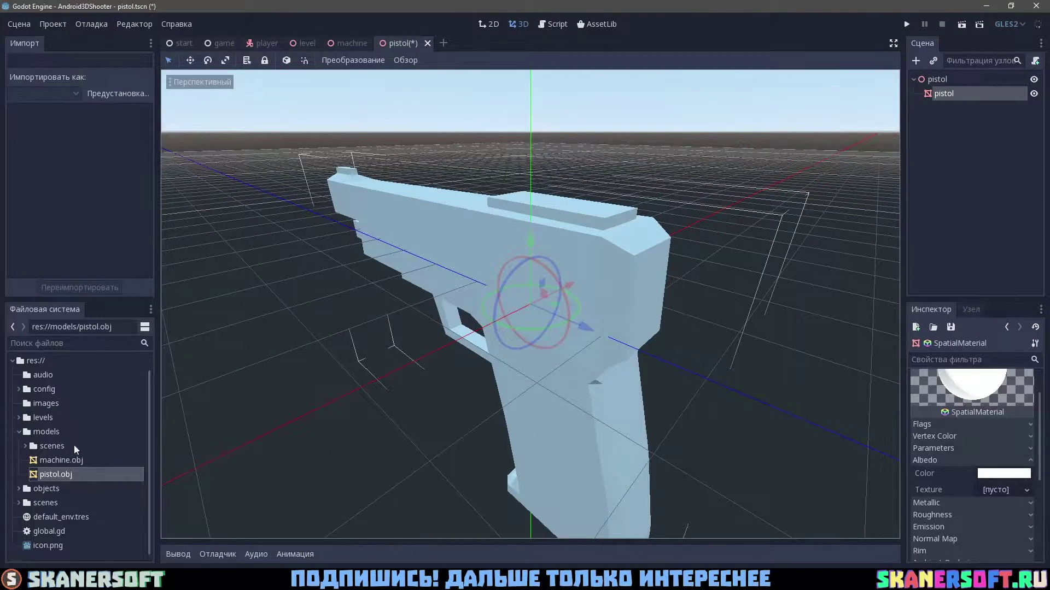
pyautogui.click(26, 433)
pyautogui.moveTo(66, 488); pyautogui.dragTo(997, 496)
pyautogui.moveTo(385, 450); pyautogui.dragTo(459, 183, button='middle')
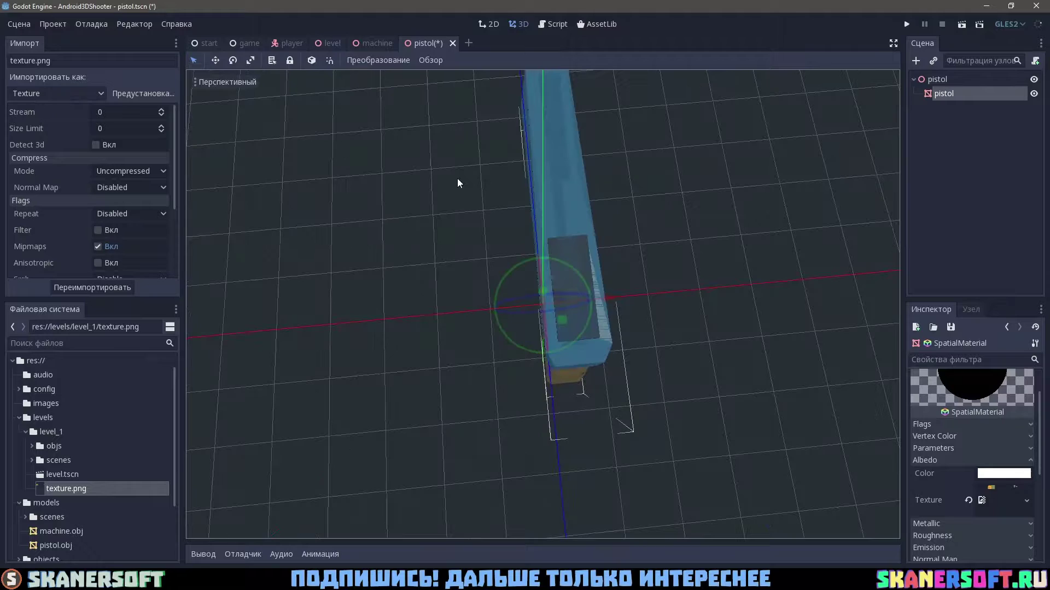
# Place an instance of pistol.tscn into the level scene
pyautogui.click(328, 43)
pyautogui.scroll(-3, 71, 445)
pyautogui.click(25, 446)
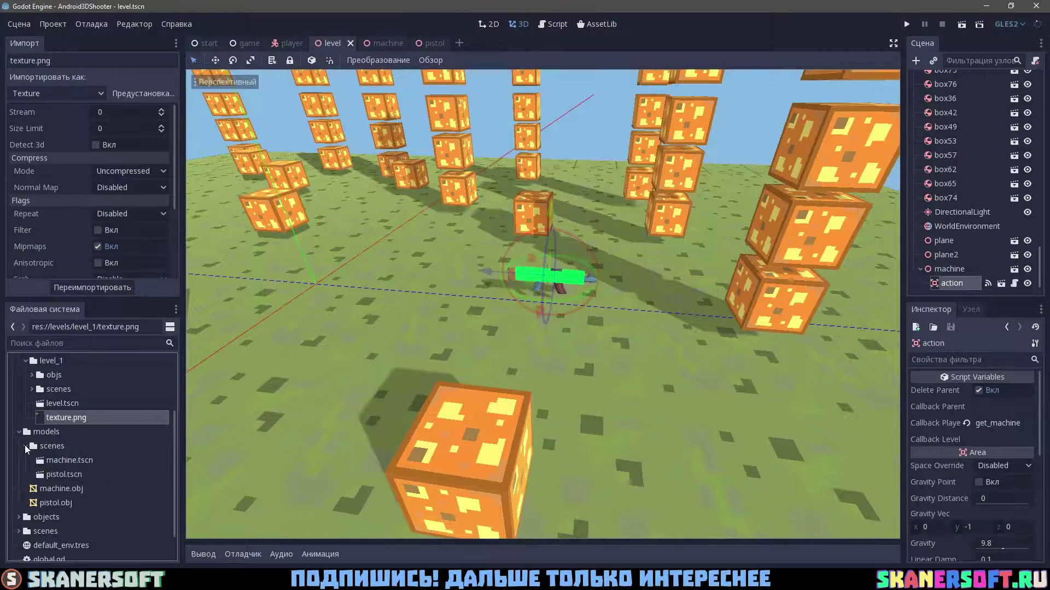
pyautogui.moveTo(64, 474); pyautogui.dragTo(524, 263)
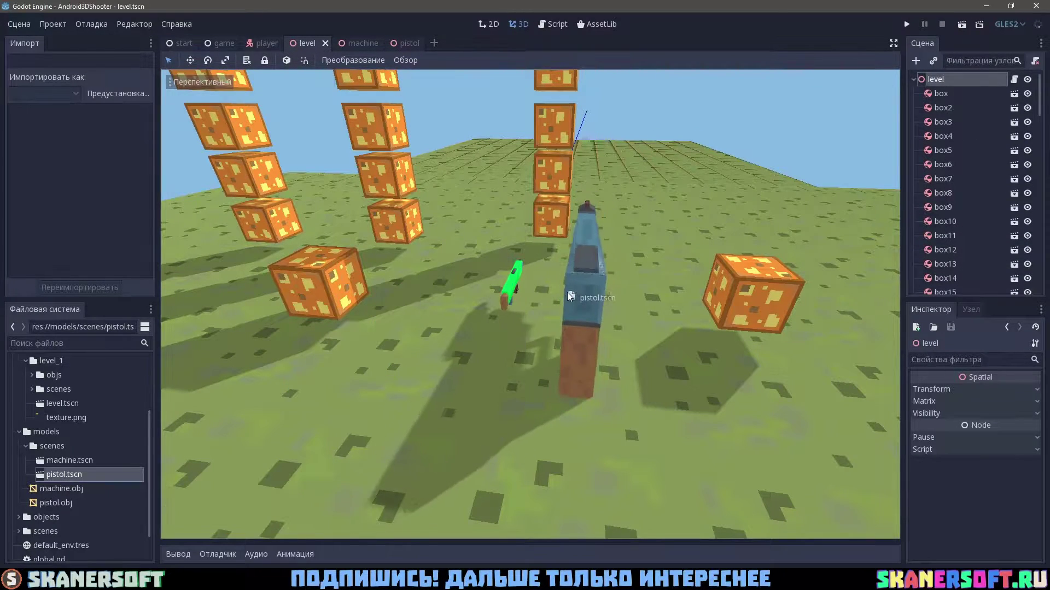
# Set the pistol mesh's scale to 0.1 in pistol.tscn
pyautogui.scroll(5, 718, 411)
pyautogui.click(416, 44)
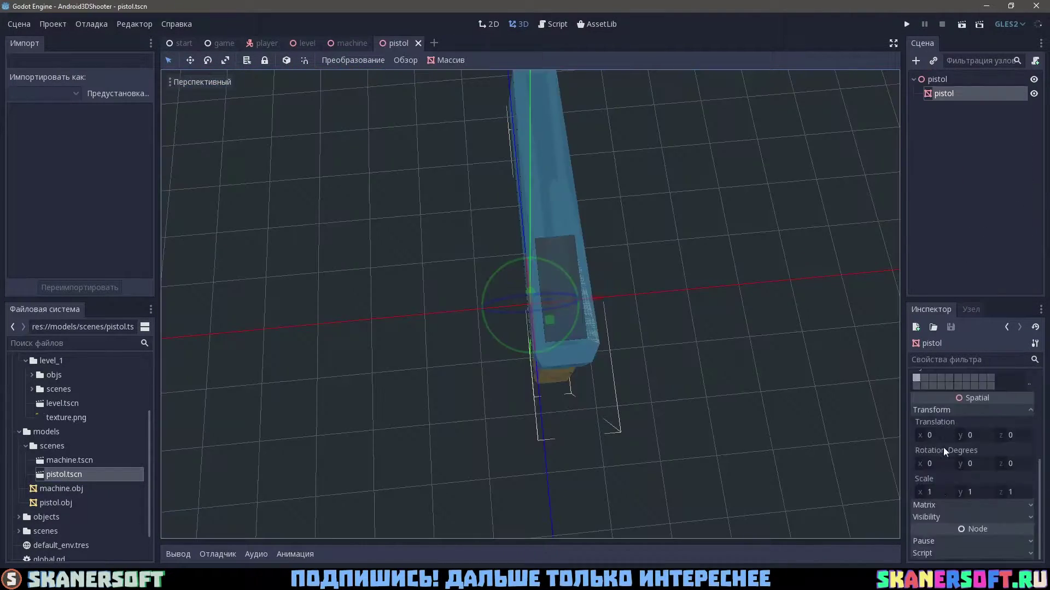
pyautogui.scroll(-1, 943, 447)
pyautogui.click(933, 492)
pyautogui.write('0.1')
pyautogui.press('Return')
# Rotate the pistol in the level about 83 degrees so it lies flat
pyautogui.click(306, 44)
pyautogui.moveTo(627, 346); pyautogui.dragTo(559, 323, button='middle')
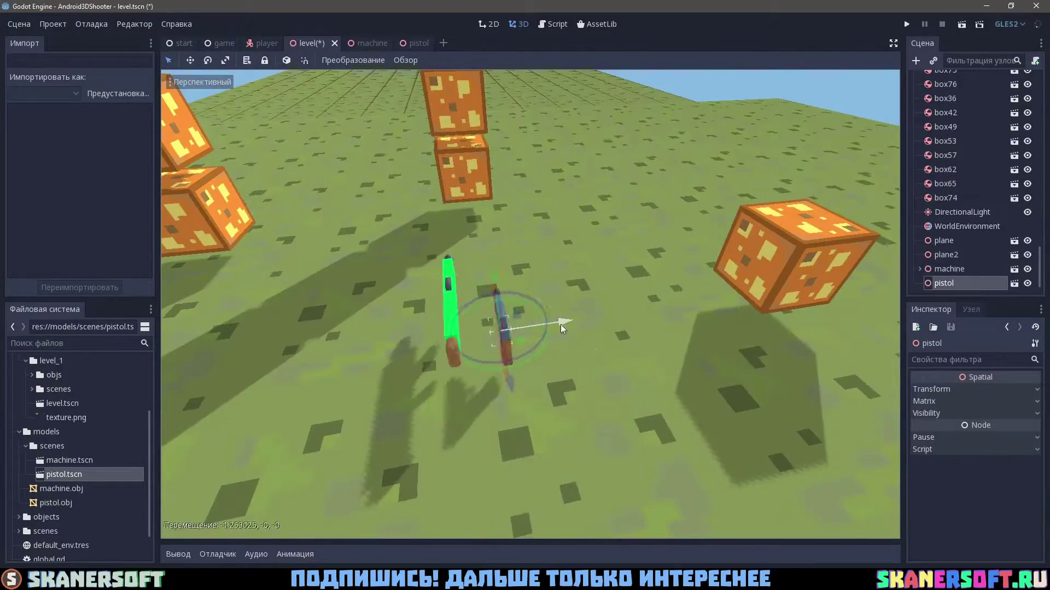
pyautogui.scroll(5, 573, 353)
pyautogui.scroll(-3, 573, 353)
pyautogui.moveTo(601, 352); pyautogui.dragTo(610, 352, button='middle')
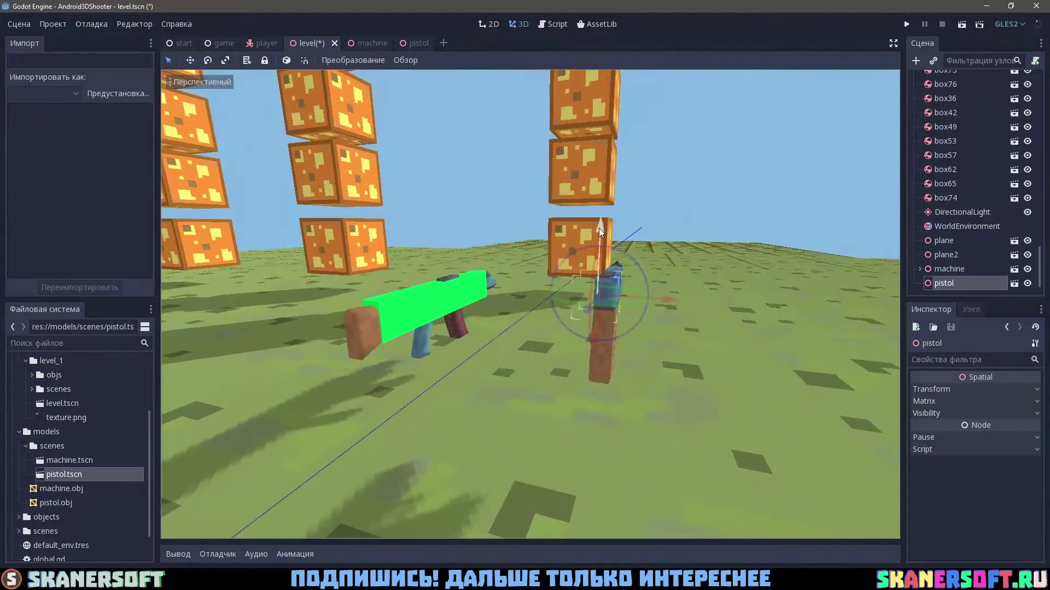
pyautogui.moveTo(580, 328)
pyautogui.mouseDown()
pyautogui.moveTo(543, 336)
pyautogui.moveTo(593, 393)
pyautogui.mouseUp()
# Lower the machine gun slightly toward the ground, then save and test-run the level
pyautogui.click(527, 251)
pyautogui.moveTo(592, 392)
pyautogui.mouseDown(button='middle')
pyautogui.moveTo(527, 251)
pyautogui.moveTo(417, 320)
pyautogui.moveTo(408, 293)
pyautogui.mouseUp(button='middle')
pyautogui.moveTo(359, 394); pyautogui.dragTo(369, 428, button='middle')
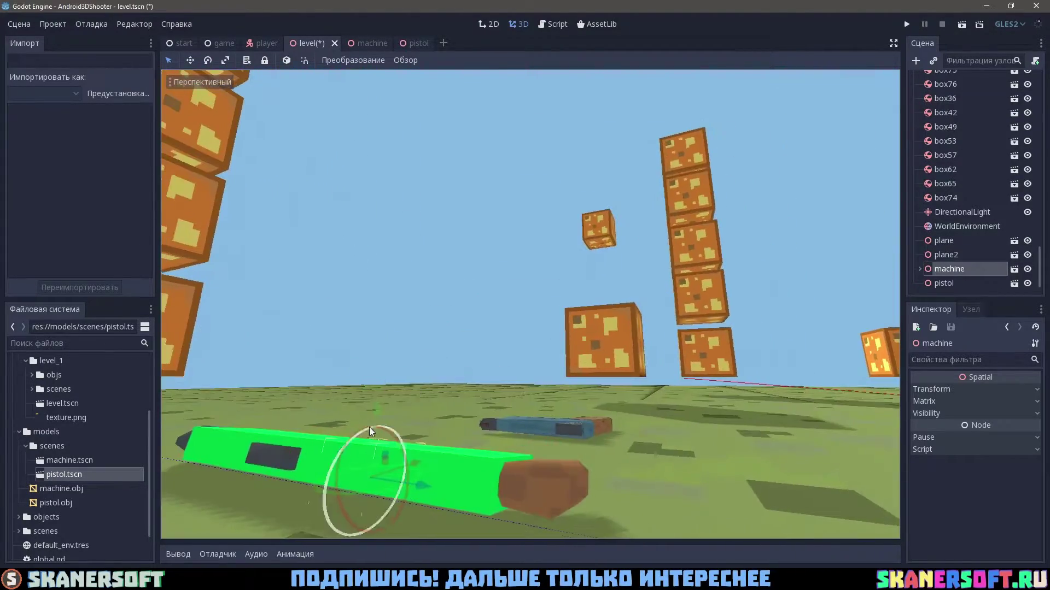
pyautogui.moveTo(360, 389); pyautogui.dragTo(365, 395)
pyautogui.moveTo(366, 394)
pyautogui.mouseDown(button='middle')
pyautogui.moveTo(418, 431)
pyautogui.moveTo(505, 377)
pyautogui.moveTo(385, 412)
pyautogui.moveTo(392, 384)
pyautogui.moveTo(455, 458)
pyautogui.moveTo(768, 209)
pyautogui.mouseUp(button='middle')
pyautogui.press('F5')
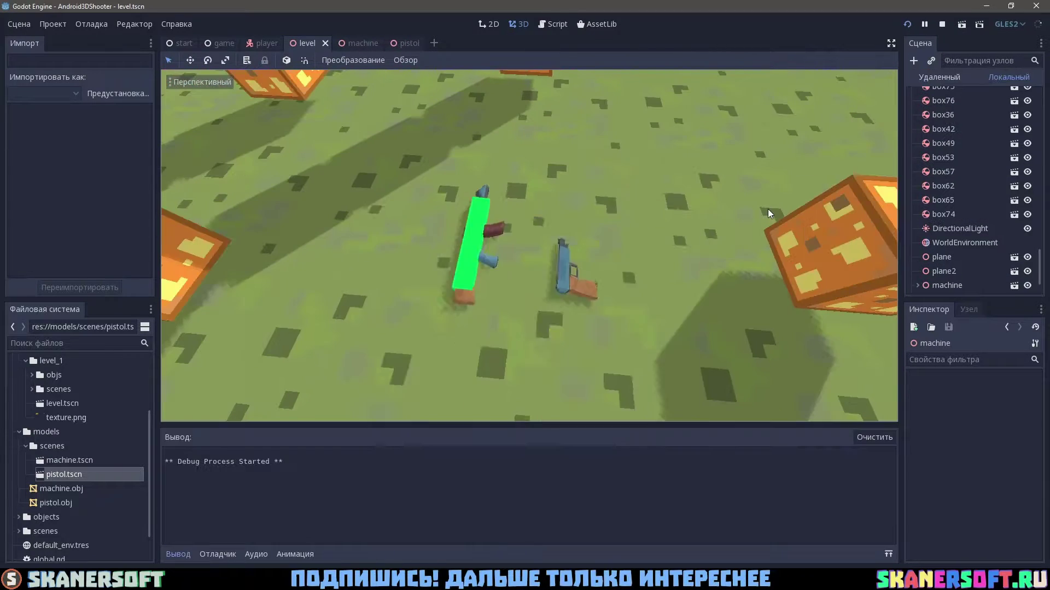
pyautogui.moveTo(627, 322)
pyautogui.mouseDown()
pyautogui.moveTo(435, 305)
pyautogui.moveTo(626, 309)
pyautogui.moveTo(609, 310)
pyautogui.moveTo(676, 196)
pyautogui.mouseUp()
# Stop the game and add an action.tscn area under the level's pistol
pyautogui.click(692, 205)
pyautogui.click(944, 281)
pyautogui.scroll(-2, 76, 459)
pyautogui.moveTo(58, 502); pyautogui.dragTo(579, 345)
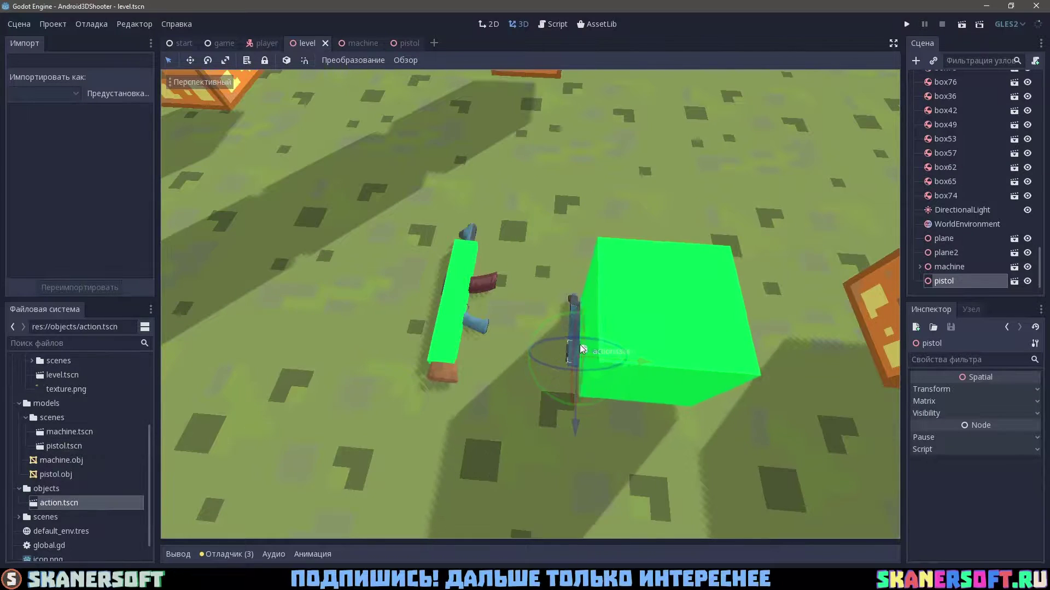
pyautogui.click(946, 388)
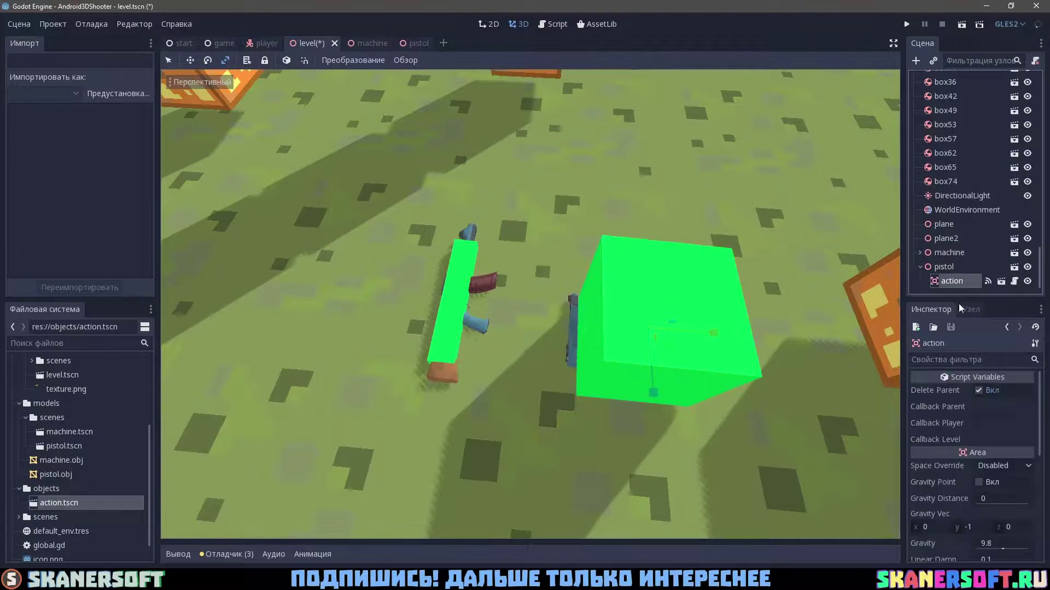
# Reset the action area's Translation, scale and rotate it flat over the pistol, and edit Callback Player
pyautogui.click(1030, 505)
pyautogui.moveTo(588, 328); pyautogui.dragTo(453, 325, button='middle')
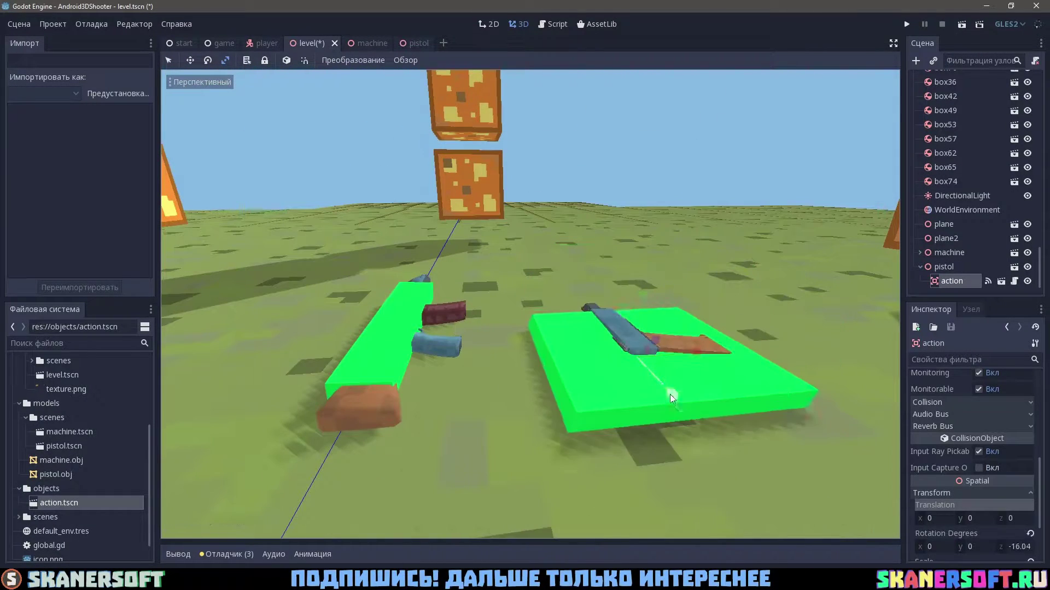
pyautogui.moveTo(453, 326)
pyautogui.mouseDown()
pyautogui.moveTo(656, 364)
pyautogui.moveTo(582, 267)
pyautogui.mouseUp()
pyautogui.moveTo(583, 267); pyautogui.dragTo(588, 395, button='middle')
pyautogui.moveTo(588, 395)
pyautogui.mouseDown()
pyautogui.moveTo(657, 425)
pyautogui.moveTo(592, 444)
pyautogui.mouseUp()
pyautogui.moveTo(592, 444); pyautogui.dragTo(631, 382, button='middle')
pyautogui.scroll(5, 940, 406)
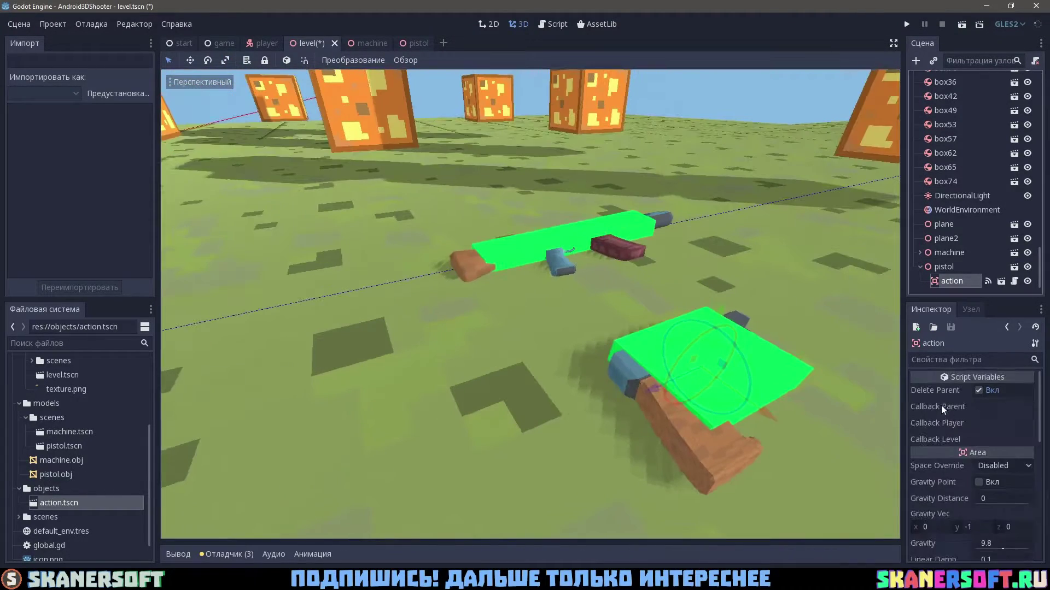
pyautogui.click(991, 423)
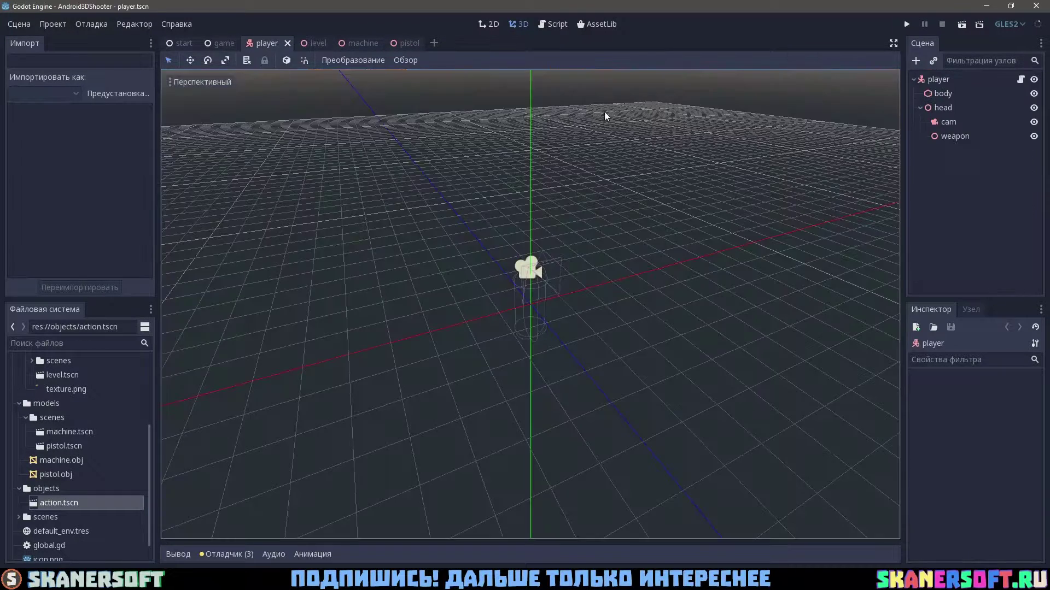
# Make a get_pistol function by replacing machine with pistol in the copied get_machine code
pyautogui.write('pistol():')
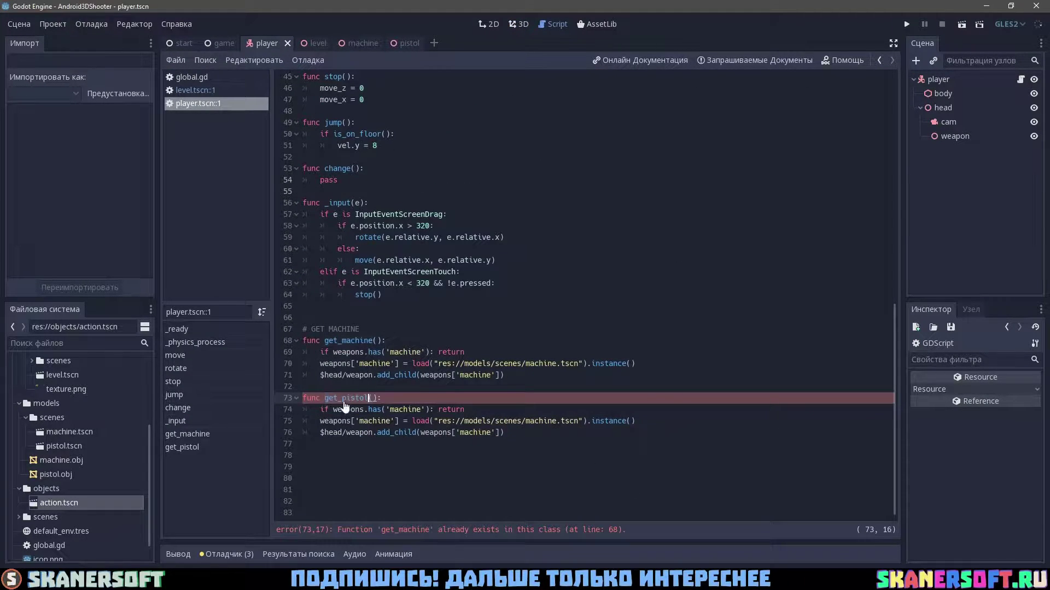
pyautogui.doubleClick(407, 410)
pyautogui.write('tol')
pyautogui.doubleClick(388, 421)
pyautogui.write('pi')
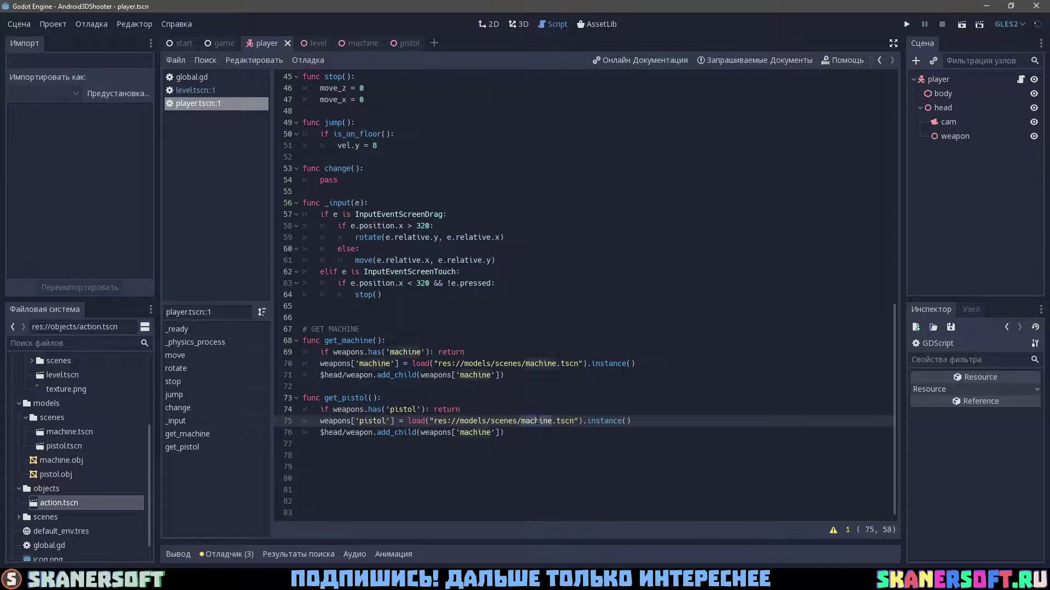
pyautogui.write('pistol')
pyautogui.doubleClick(479, 433)
pyautogui.write('pistol')
pyautogui.click(382, 455)
# Save the player script and test-run the level, walking forward to pick up both guns
pyautogui.press('F5')
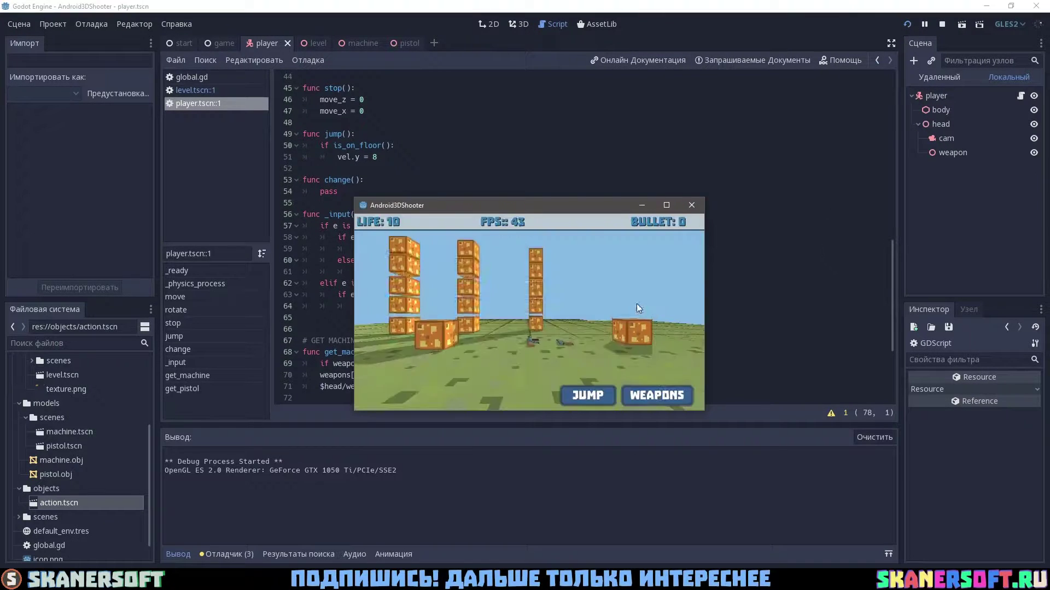
pyautogui.click(945, 25)
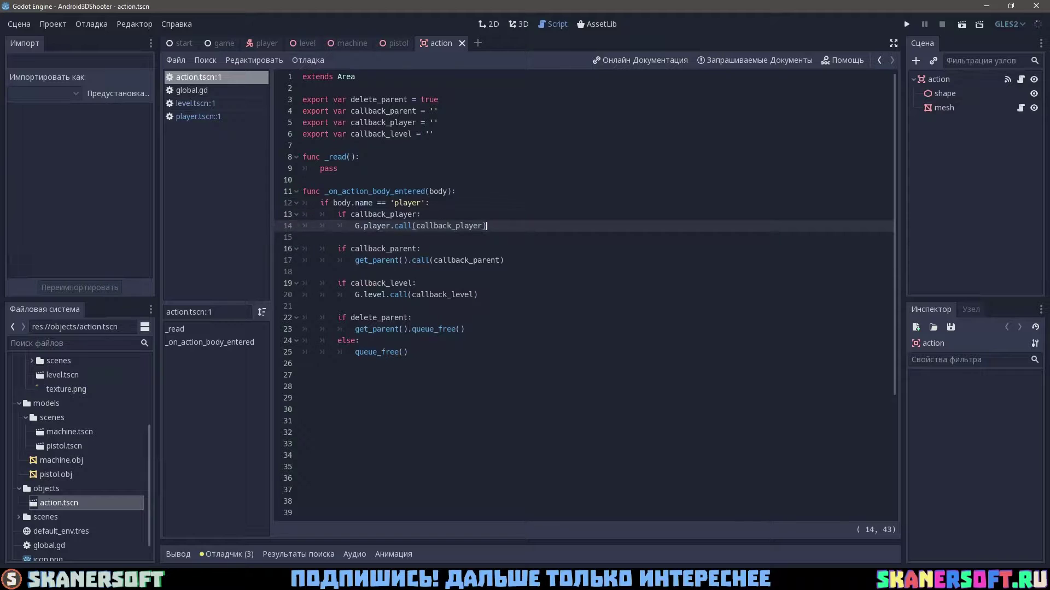
pyautogui.hotkey('ctrl', 's')
pyautogui.click(304, 43)
pyautogui.press('F5')
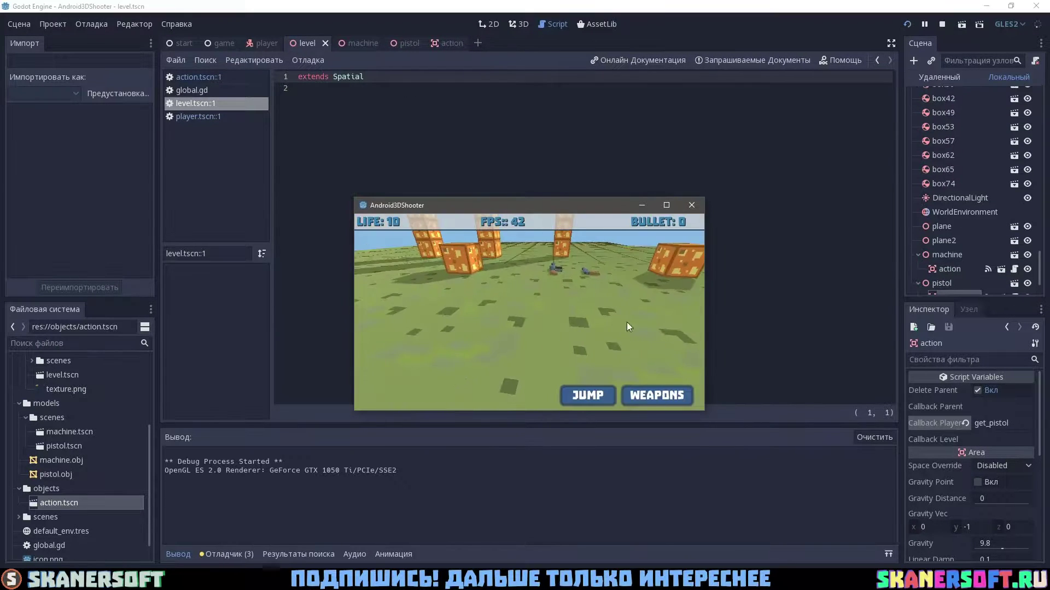
pyautogui.press('w')
pyautogui.moveTo(704, 410); pyautogui.dragTo(824, 421)
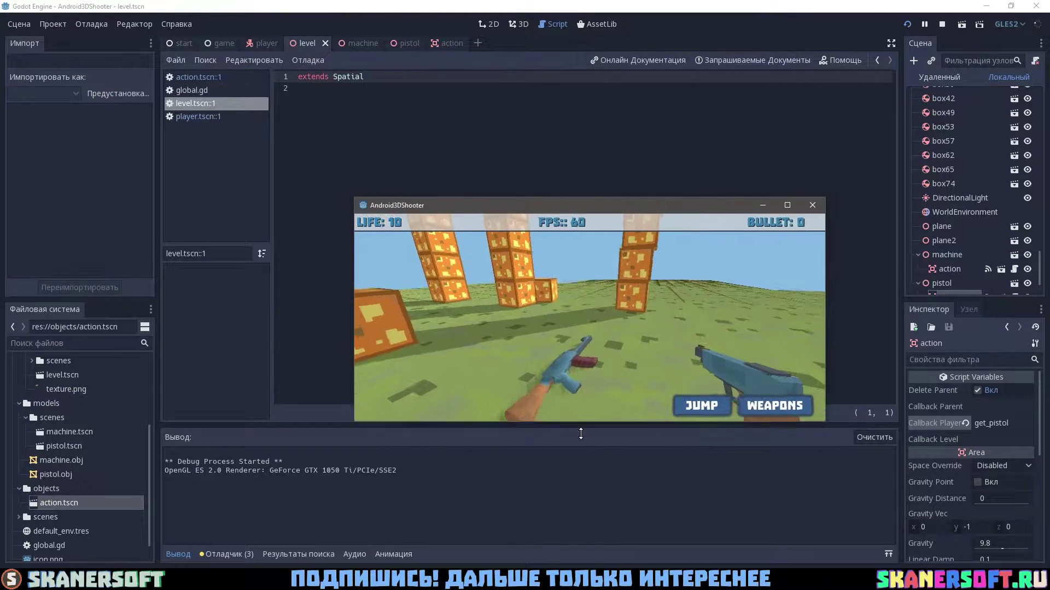
# Stop the game and nudge the pistol mesh to z −0.011 in pistol.tscn
pyautogui.click(823, 204)
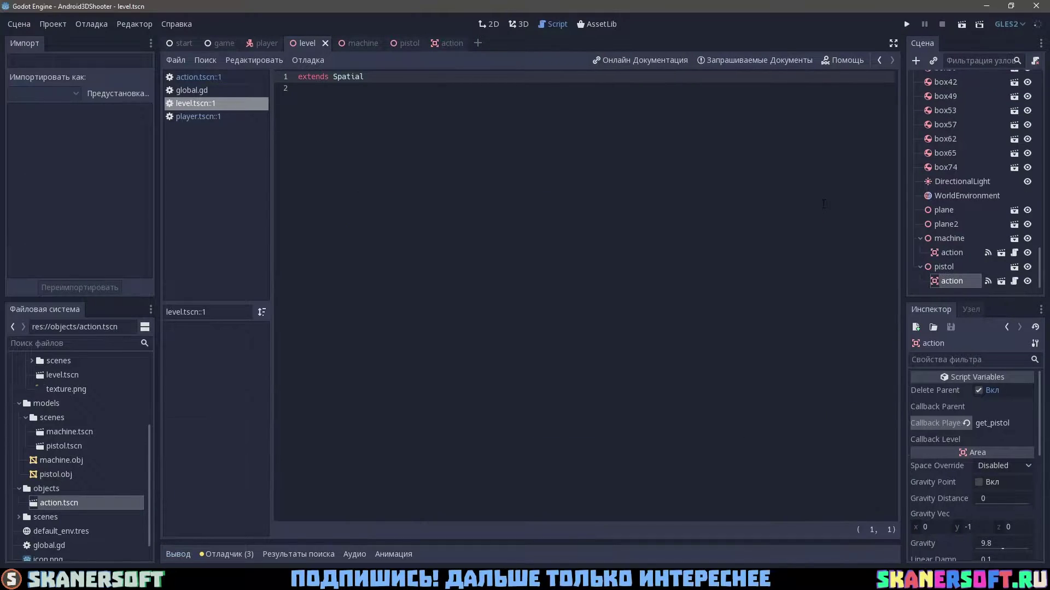
pyautogui.click(405, 43)
pyautogui.scroll(5, 493, 336)
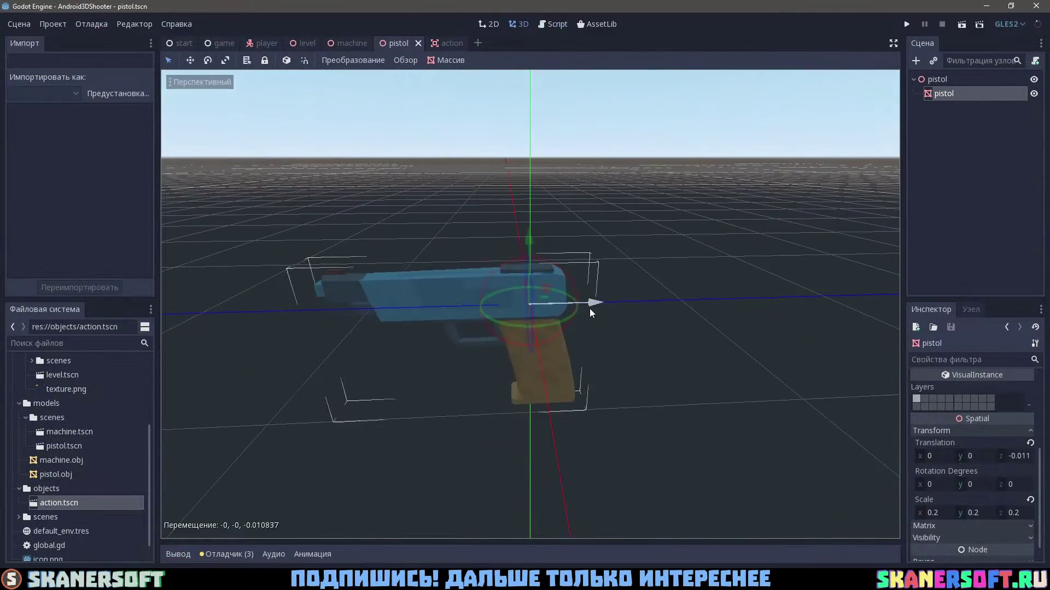
pyautogui.moveTo(590, 309); pyautogui.dragTo(444, 212)
# Rerun the level to check both guns, then return to the player script
pyautogui.click(304, 43)
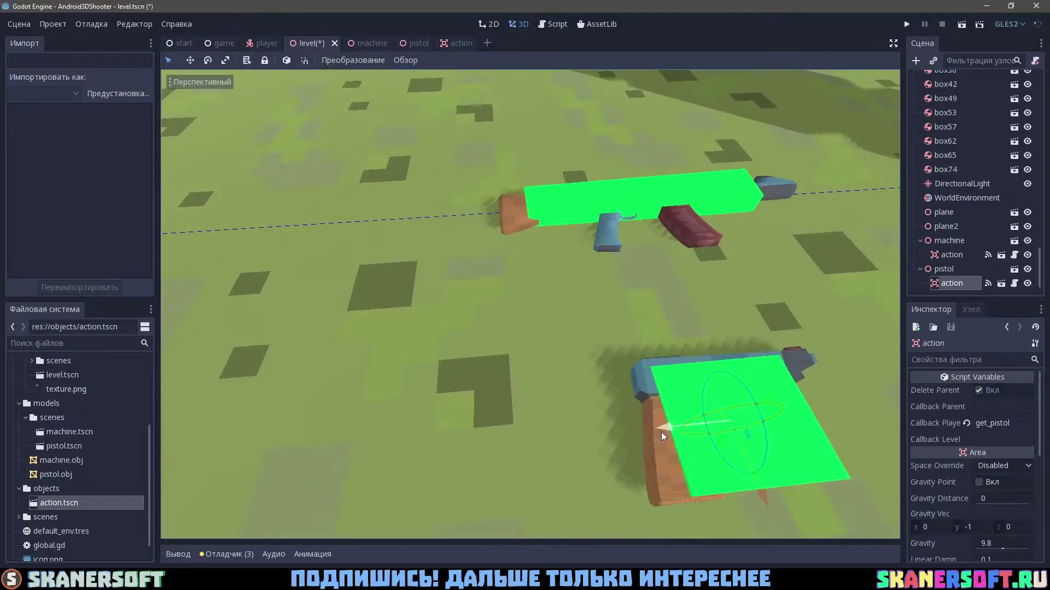
pyautogui.press('F6')
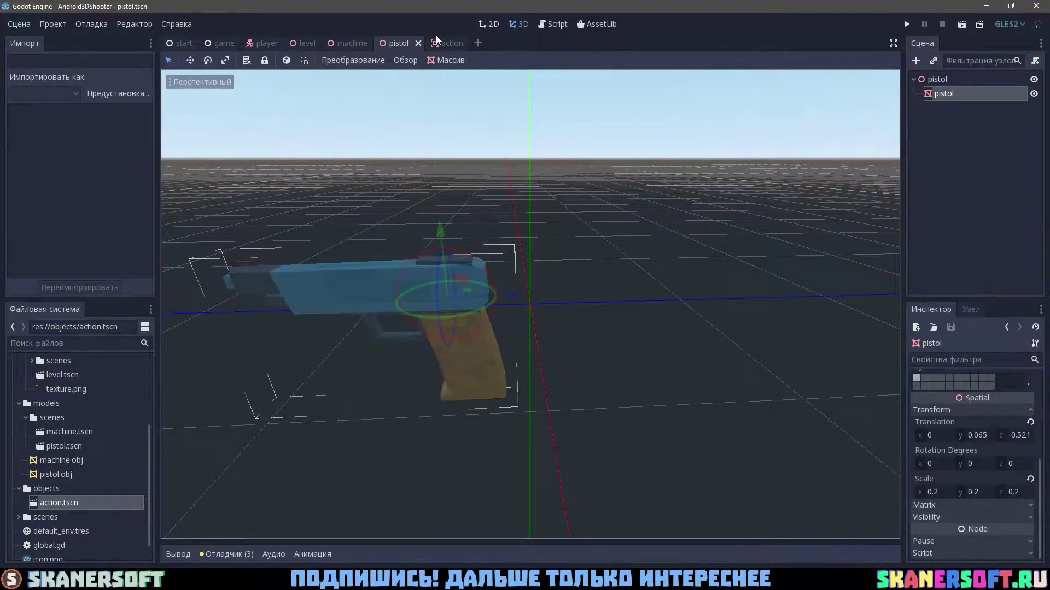
pyautogui.click(441, 43)
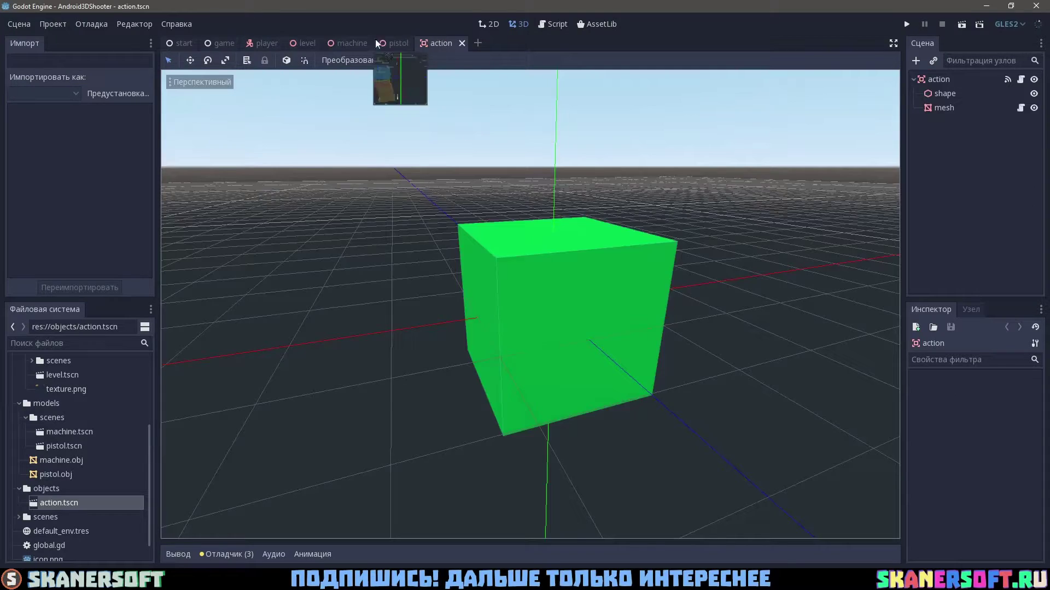
pyautogui.click(377, 43)
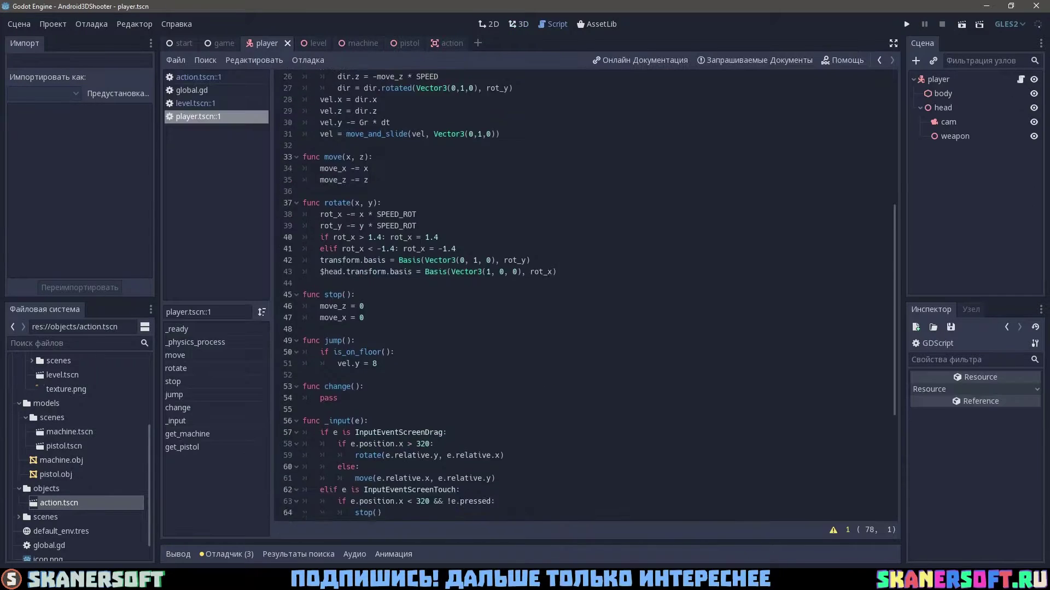
# Declare var active_weapon below the weapons dictionary
pyautogui.click(406, 262)
pyautogui.press('Return')
pyautogui.write('var active_weapon = null')
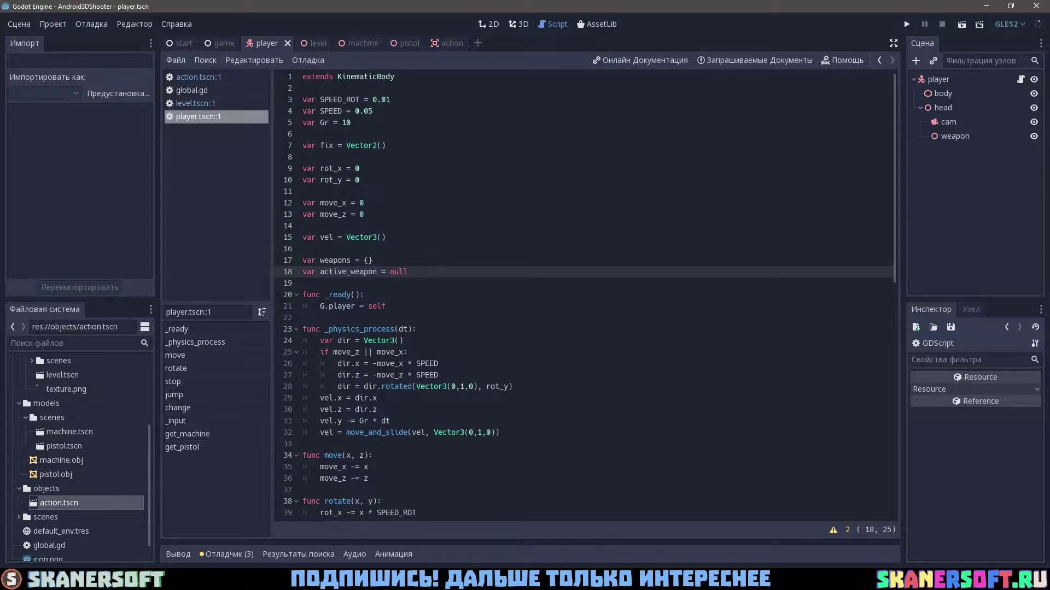
# In get_machine, add 'if !active_weapon:' setting active_weapon to weapons['machine']
pyautogui.scroll(-10, 546, 295)
pyautogui.click(397, 446)
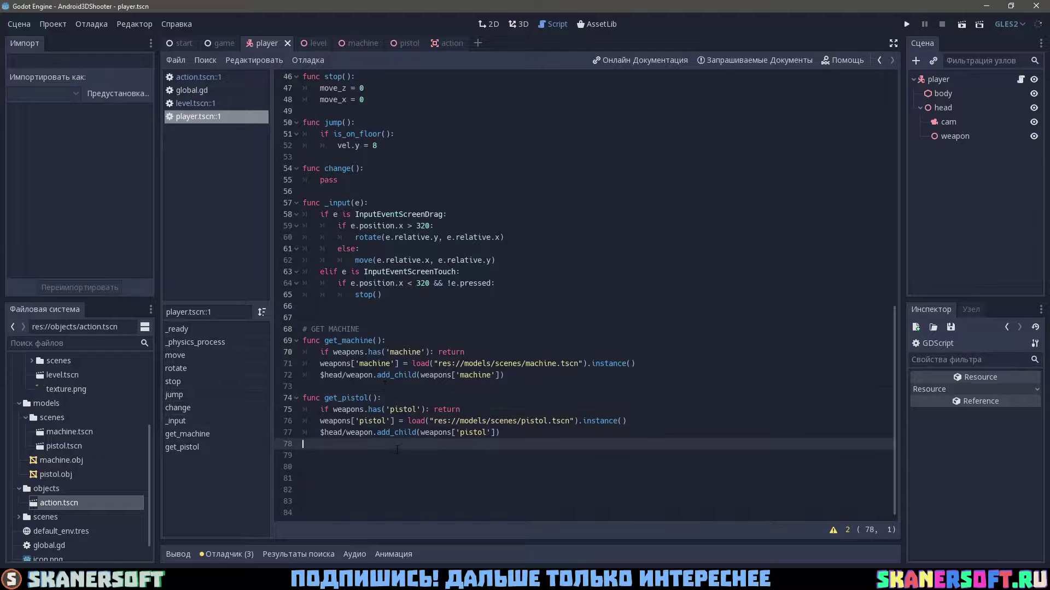
pyautogui.press('Up')
pyautogui.press('Up')
pyautogui.press('Up')
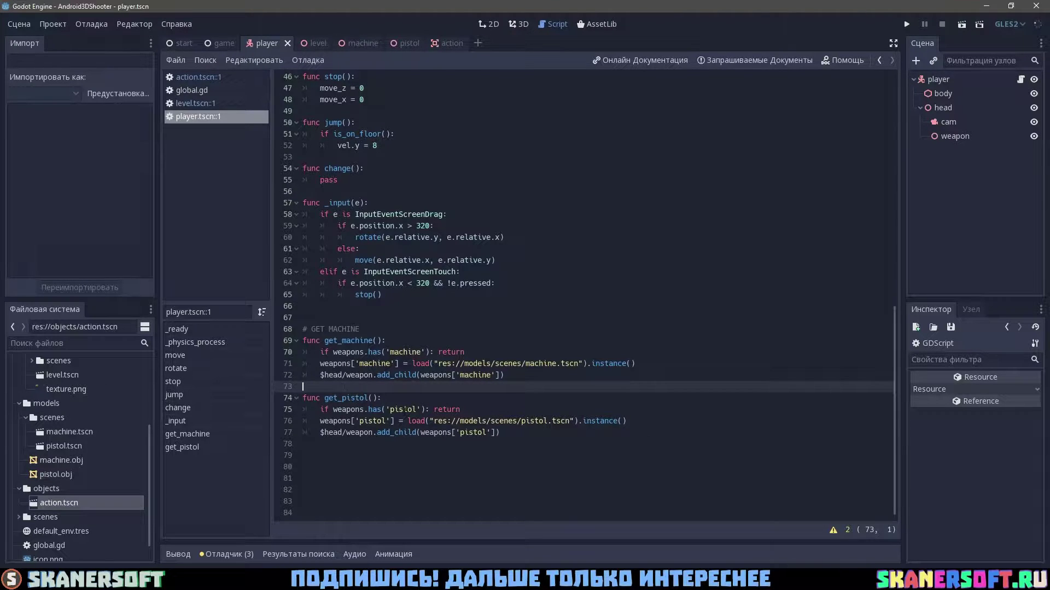
pyautogui.press('Tab')
pyautogui.write('if !active_weapon:')
pyautogui.press('Return')
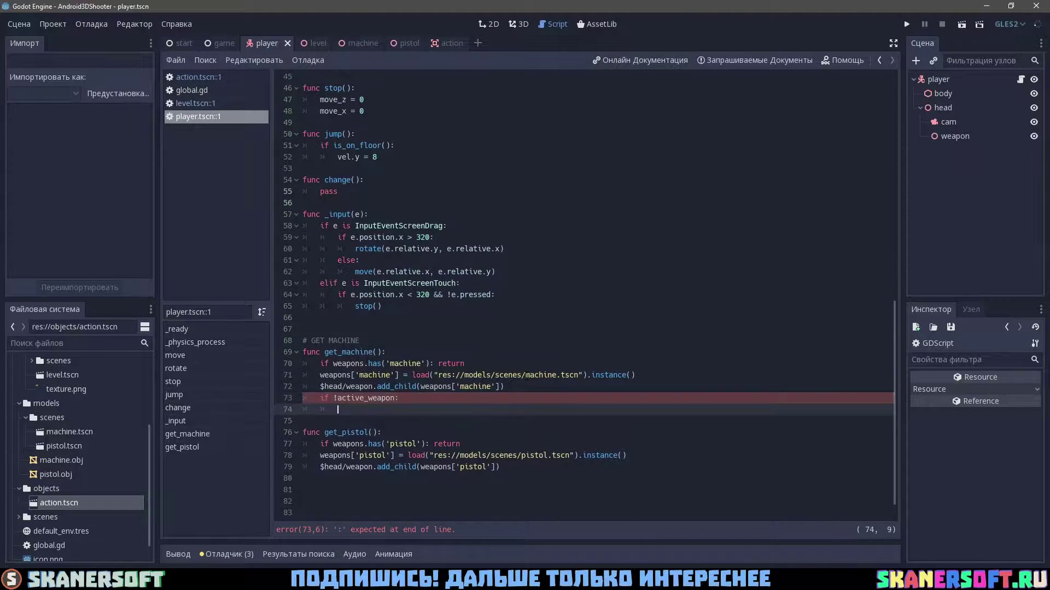
pyautogui.write("active_weapon =weapons['machine']")
# Copy the active_weapon check into get_pistol, changing machine to pistol
pyautogui.moveTo(320, 398); pyautogui.dragTo(486, 409)
pyautogui.hotkey('ctrl', 'c')
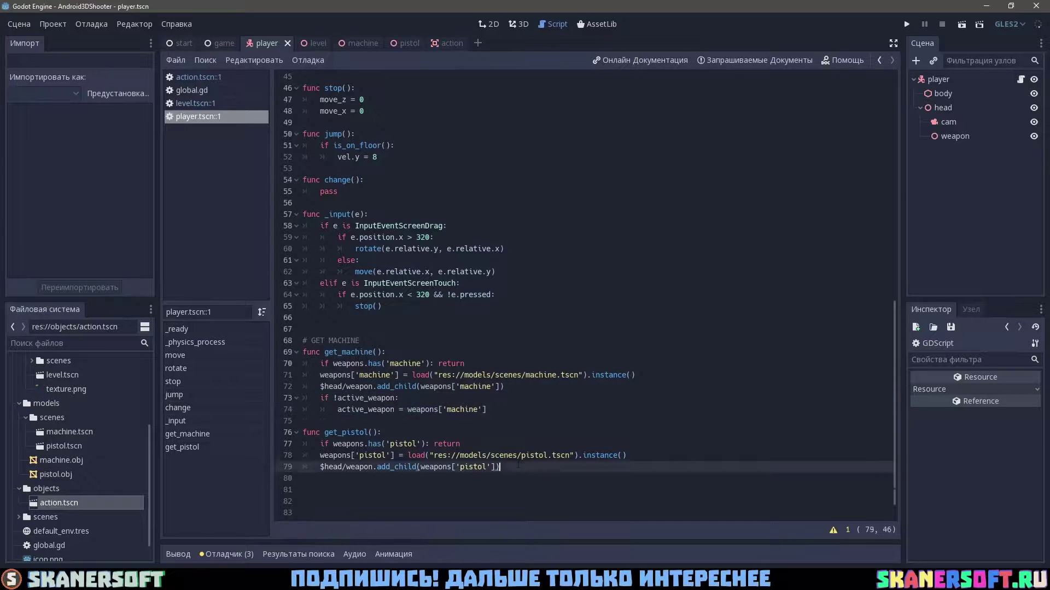
pyautogui.click(339, 479)
pyautogui.hotkey('ctrl', 'v')
pyautogui.scroll(-2, 339, 480)
pyautogui.doubleClick(462, 433)
pyautogui.write('p')
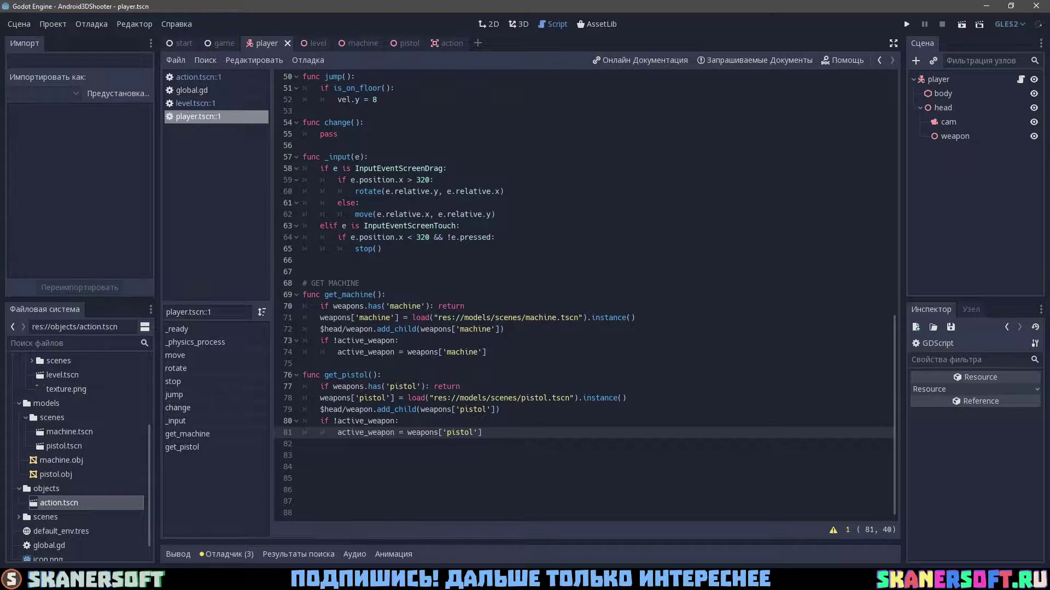
# Begin a func change_weapon definition below the GET MACHINE comment
pyautogui.click(402, 283)
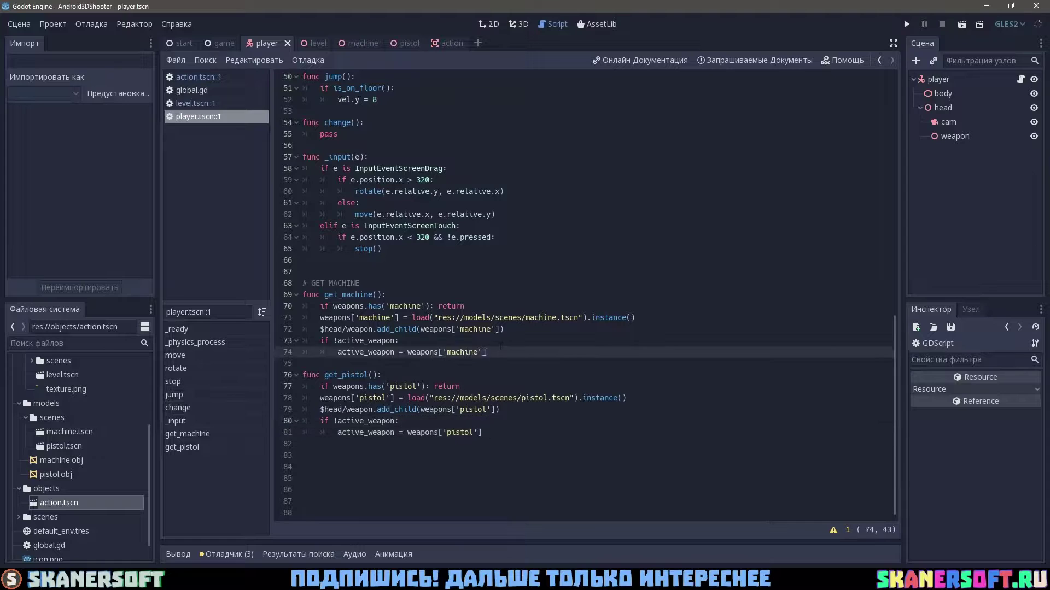
pyautogui.press('Return')
pyautogui.press('Return')
pyautogui.press('Up')
pyautogui.write('func change_weap')
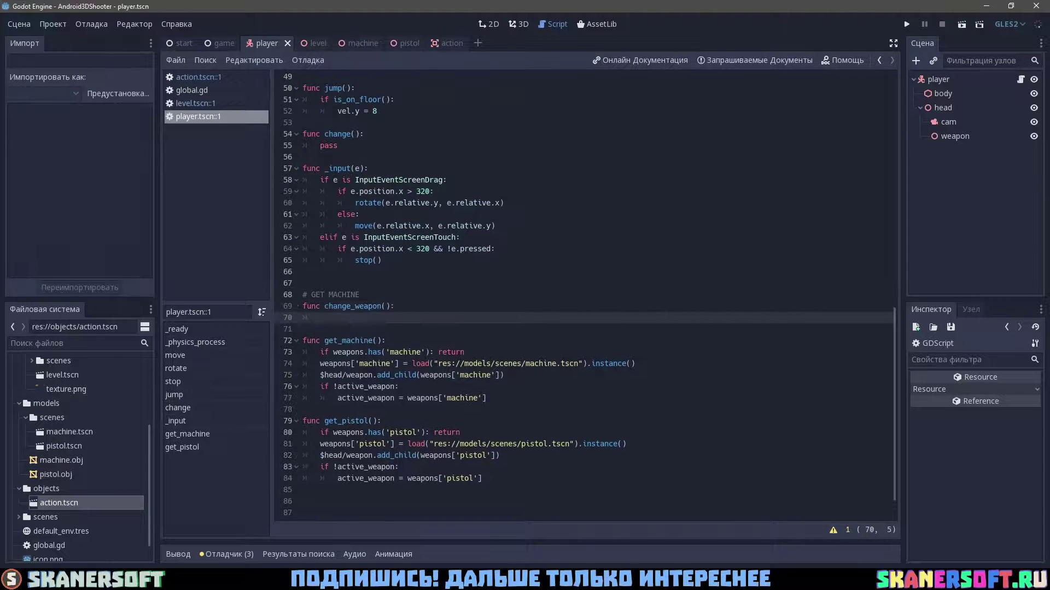
# Add an AnimationPlayer node named anim under the player node
pyautogui.click(965, 137)
pyautogui.click(938, 79)
pyautogui.click(916, 60)
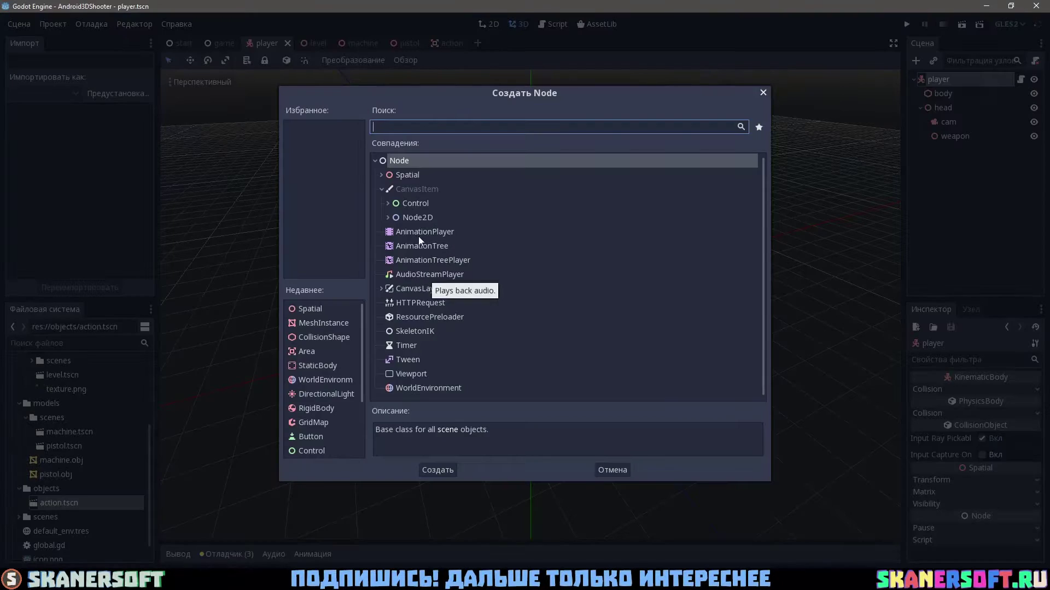
pyautogui.doubleClick(432, 285)
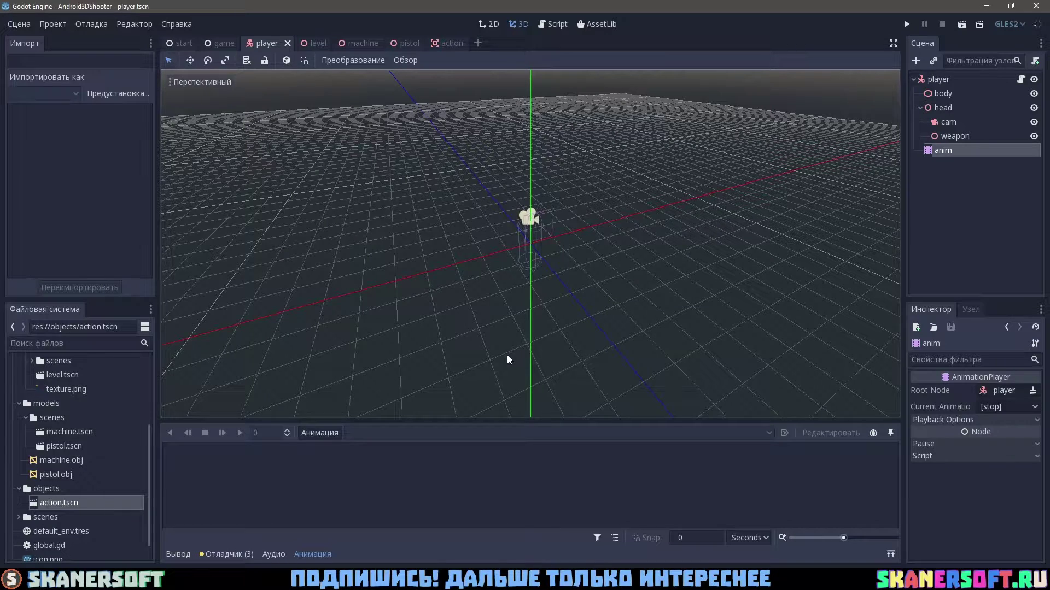
# Create a new animation named hide_weapon with a 0.2-second length
pyautogui.click(319, 433)
pyautogui.click(333, 372)
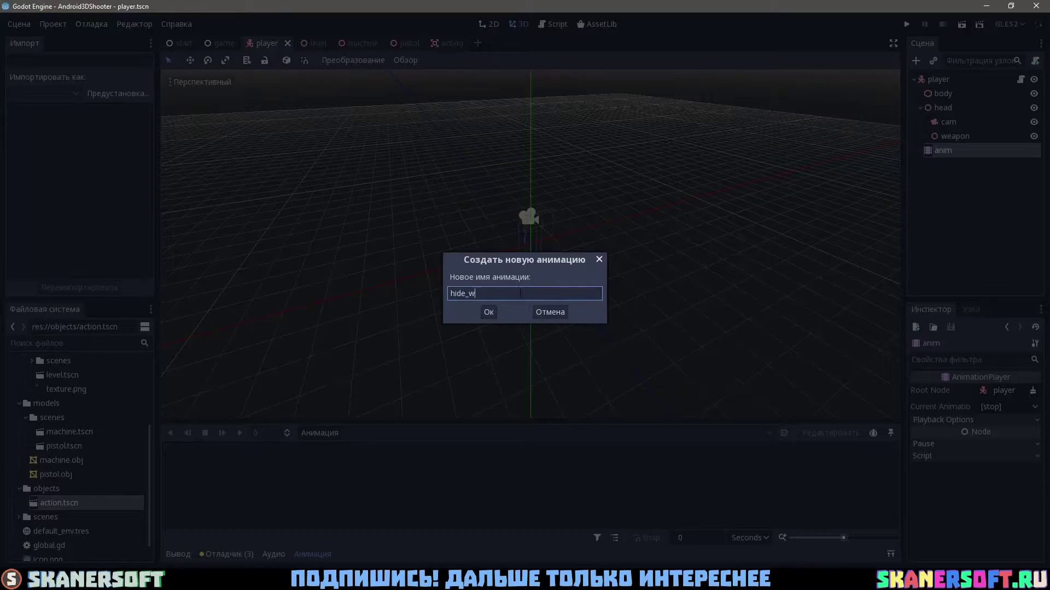
pyautogui.write('hide_weapon')
pyautogui.press('Return')
pyautogui.doubleClick(851, 451)
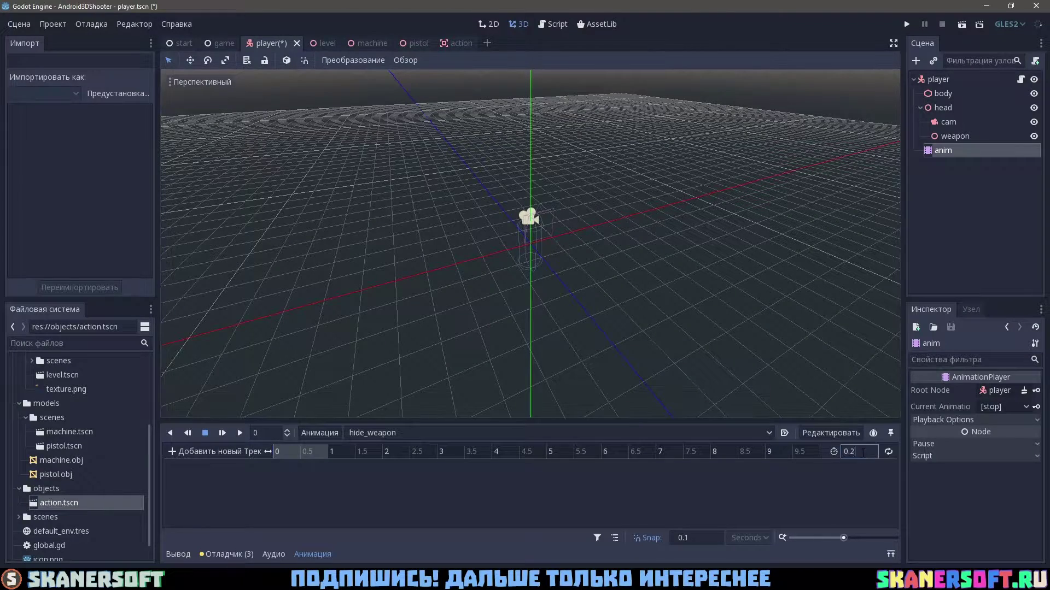
pyautogui.write('0.2')
pyautogui.press('Return')
# Key the weapon's translation at 0 and lowered position (Y −2.629) and rotation at 0.2
pyautogui.click(954, 136)
pyautogui.click(931, 390)
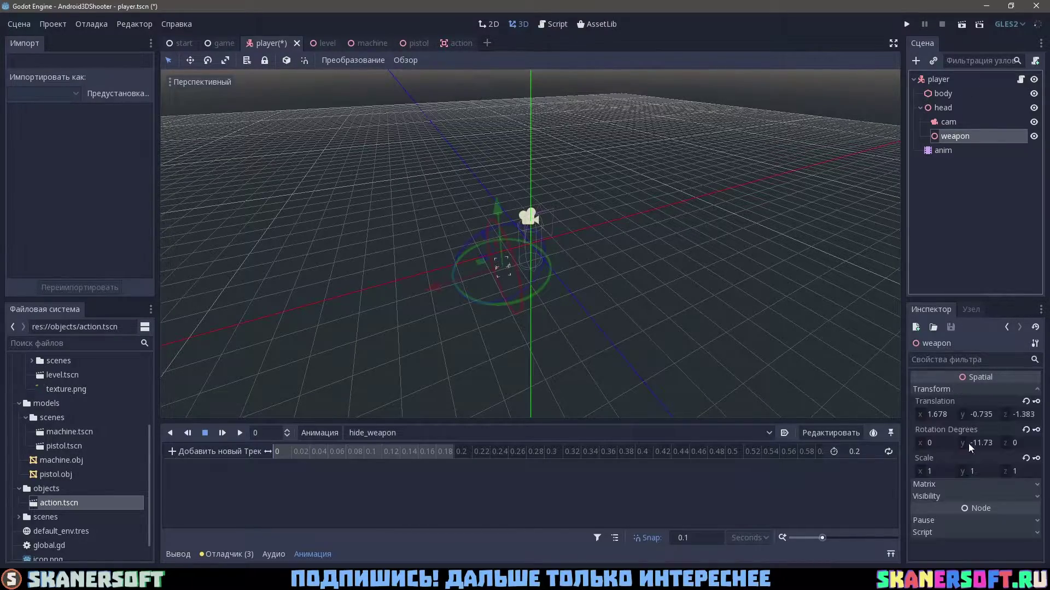
pyautogui.click(1036, 402)
pyautogui.press('Return')
pyautogui.moveTo(501, 206); pyautogui.dragTo(501, 252)
pyautogui.click(1036, 430)
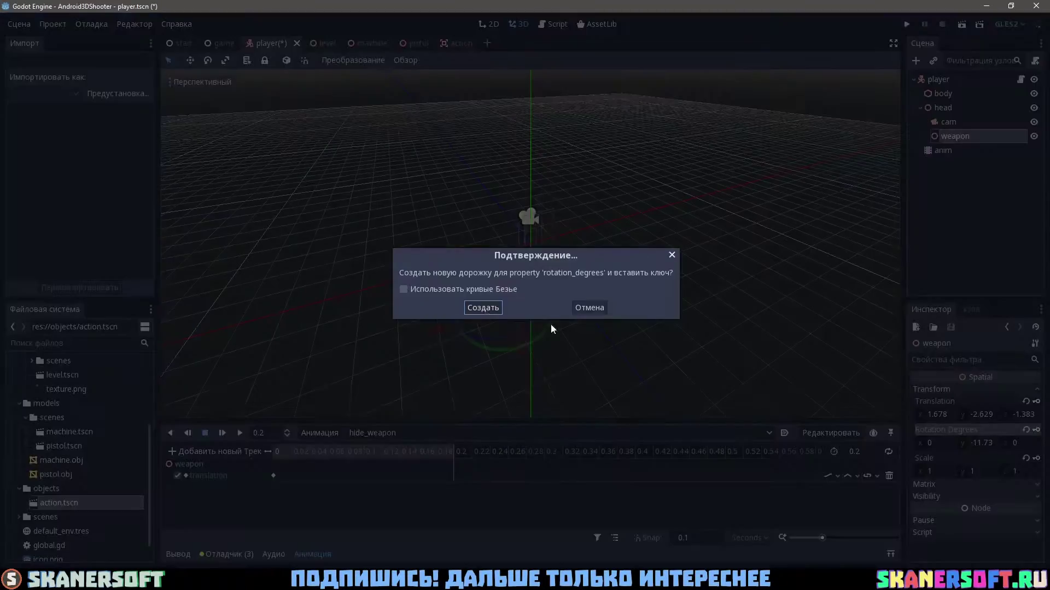
pyautogui.press('Return')
# Add a Call Method track on player with a key at 0.2
pyautogui.click(214, 452)
pyautogui.click(205, 494)
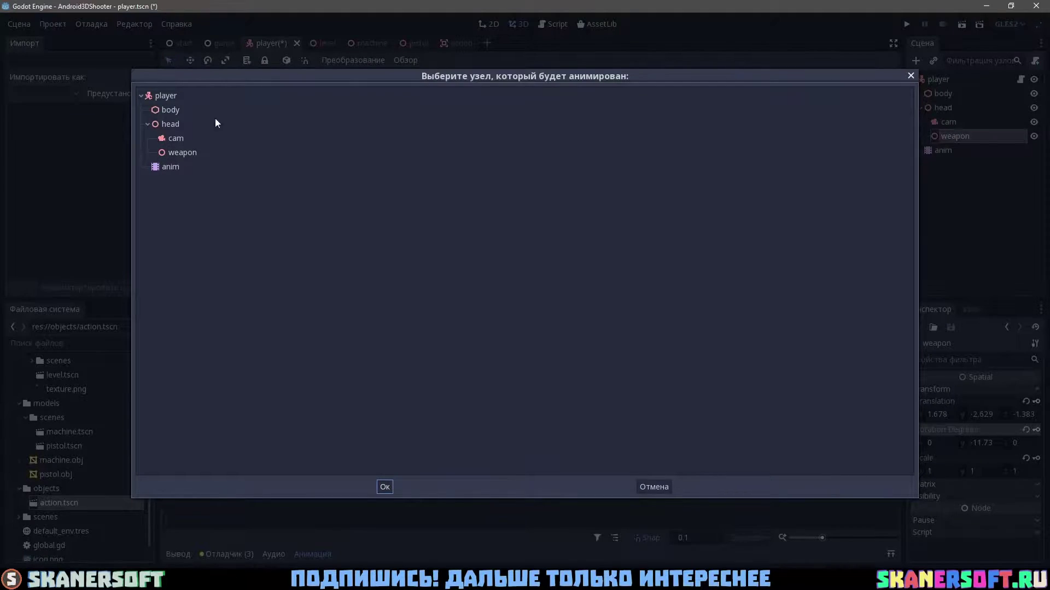
pyautogui.click(166, 95)
pyautogui.click(385, 486)
pyautogui.rightClick(455, 510)
pyautogui.click(476, 518)
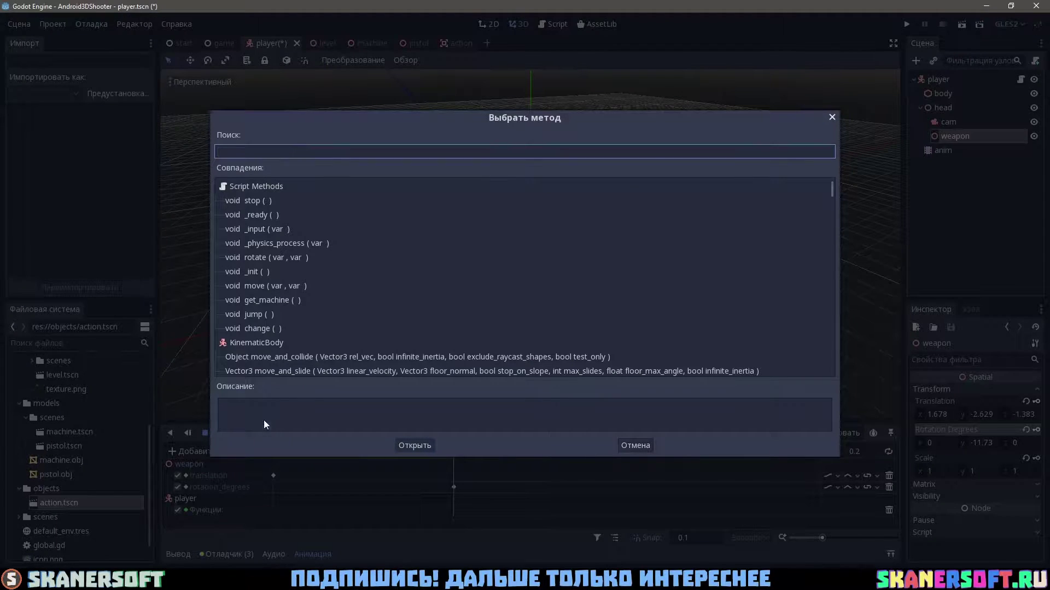
# Set the key's called method to the change method, renaming it _change_weapon
pyautogui.scroll(-5, 305, 279)
pyautogui.scroll(2, 290, 262)
pyautogui.click(270, 151)
pyautogui.write('chan')
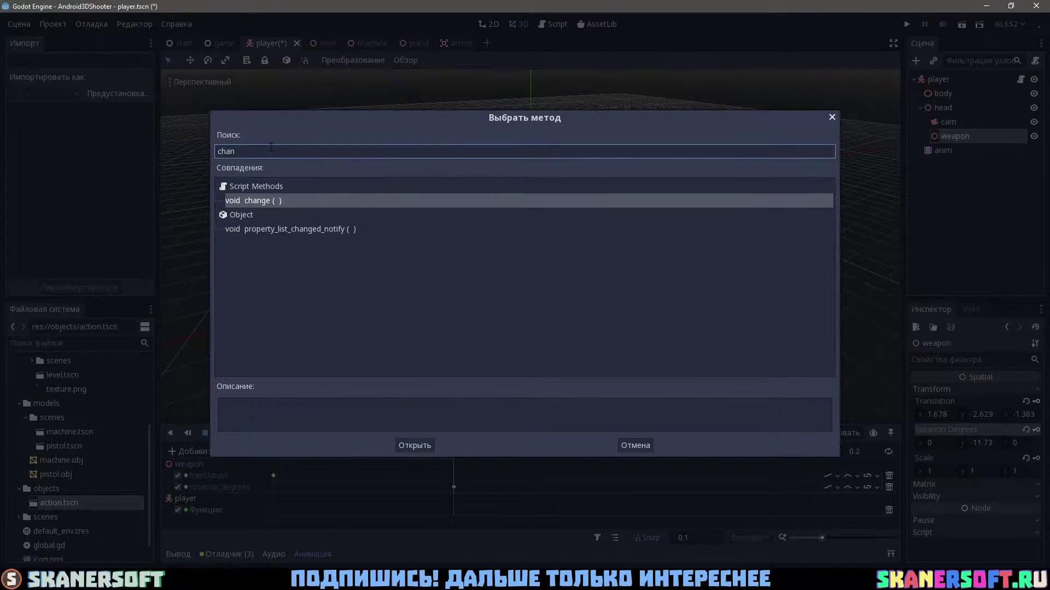
pyautogui.click(414, 445)
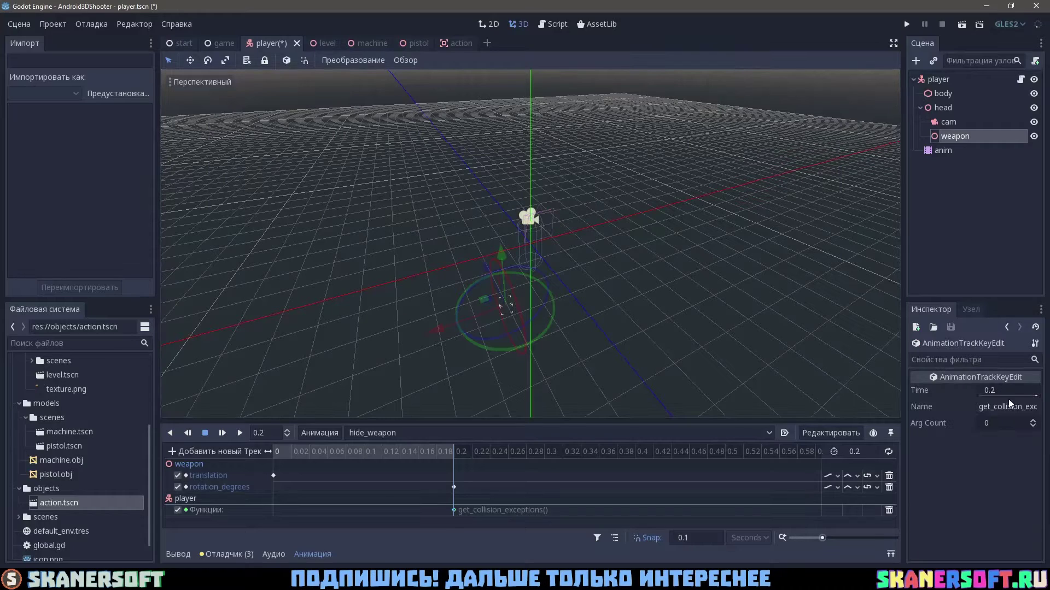
pyautogui.doubleClick(1009, 406)
pyautogui.write('_c')
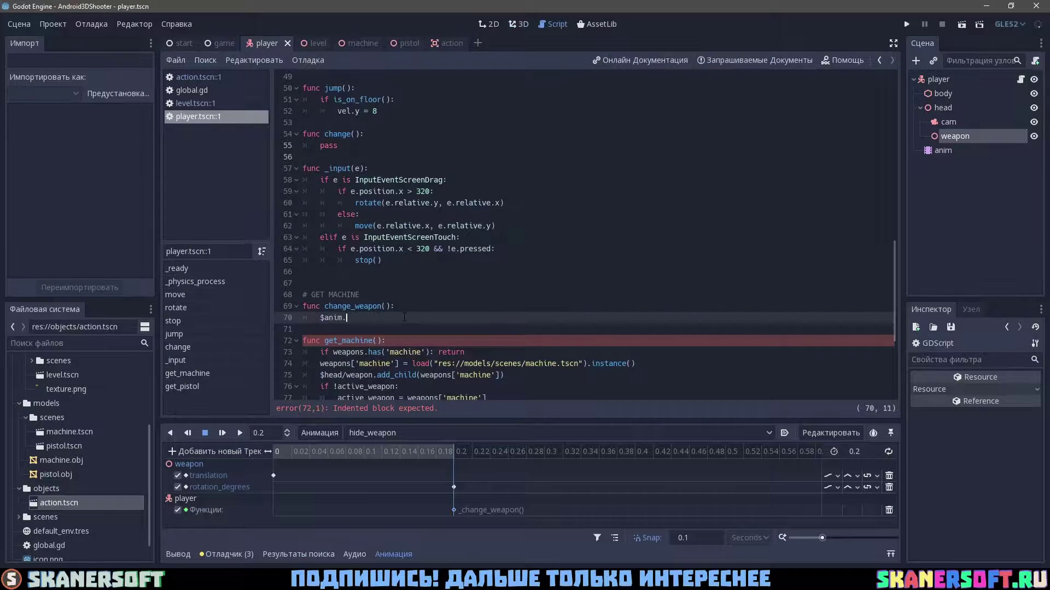
# Add a func _change_weapon(): header and wrap hide() inside an 'if active_weapon:' check
pyautogui.press('Return')
pyautogui.press('Return')
pyautogui.write('func _change_weapon():')
pyautogui.press('Return')
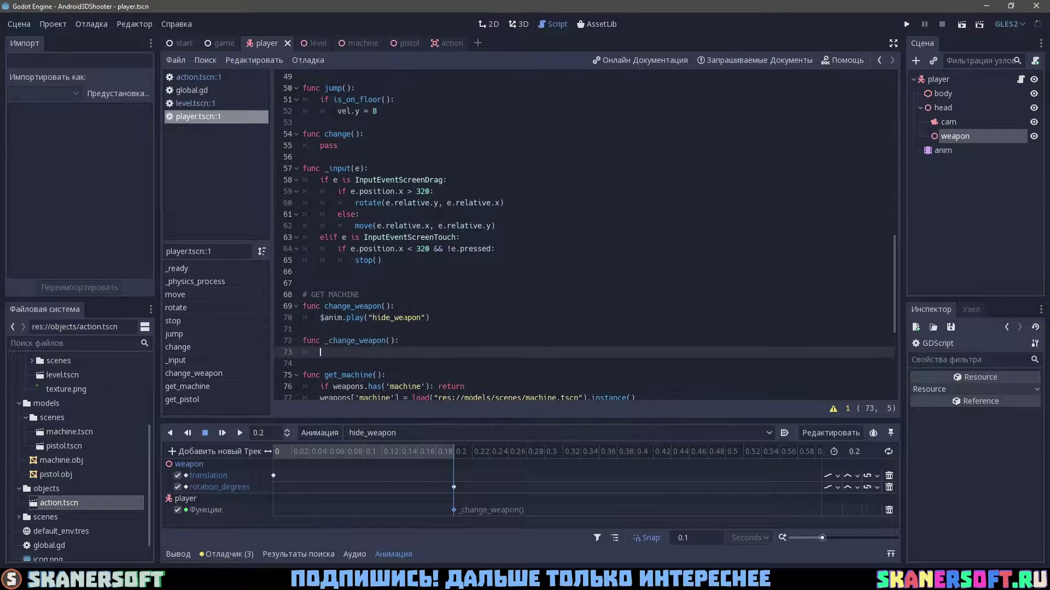
pyautogui.scroll(-4, 476, 213)
pyautogui.press('Up')
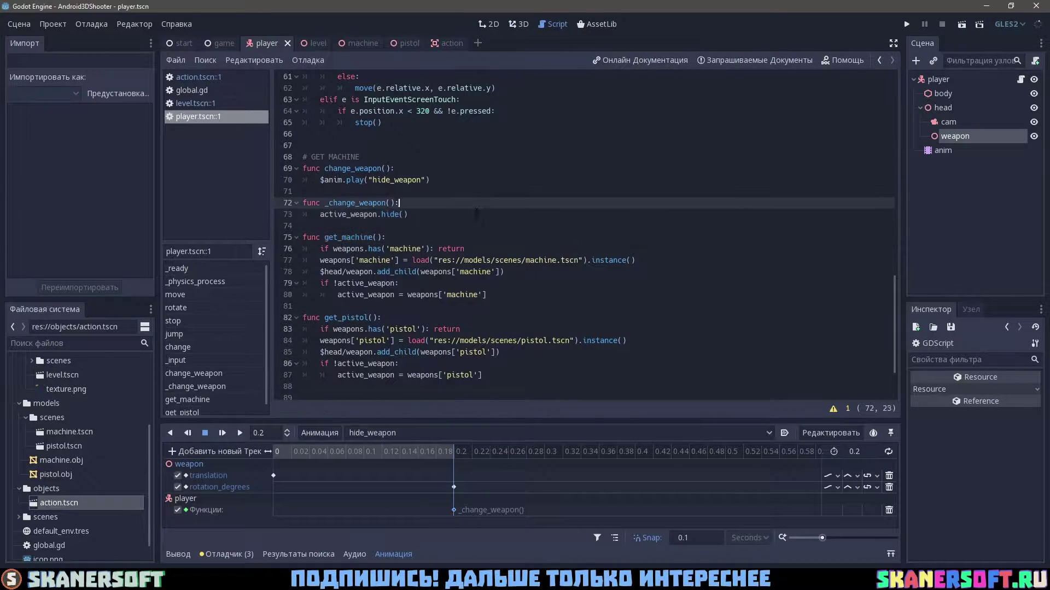
pyautogui.press('Return')
pyautogui.write('if active_weapon:')
pyautogui.press('Down')
pyautogui.press('Home')
pyautogui.press('Tab')
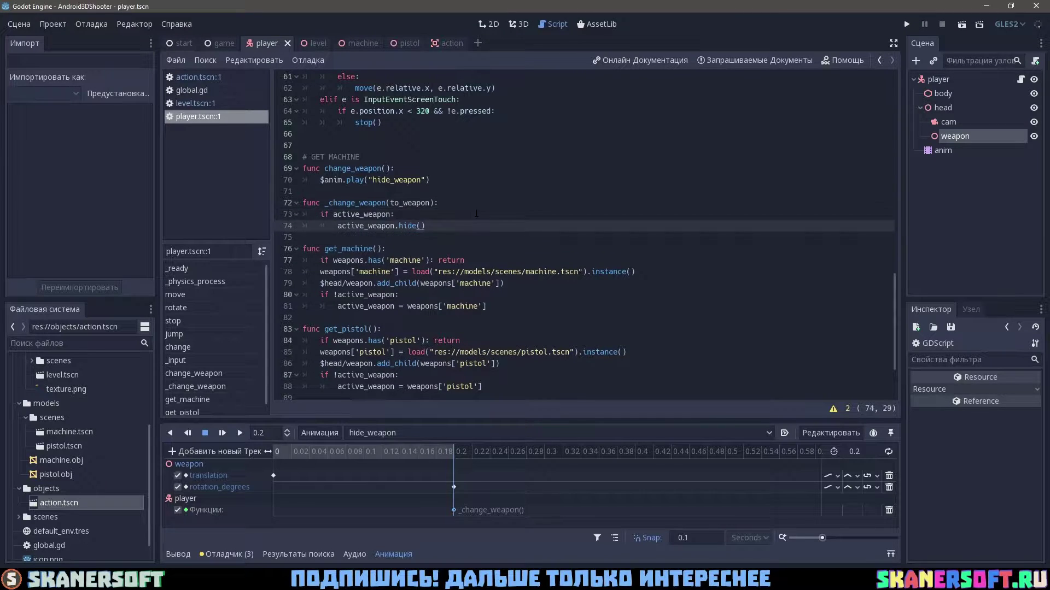
pyautogui.press('Down')
pyautogui.scroll(-1, 458, 253)
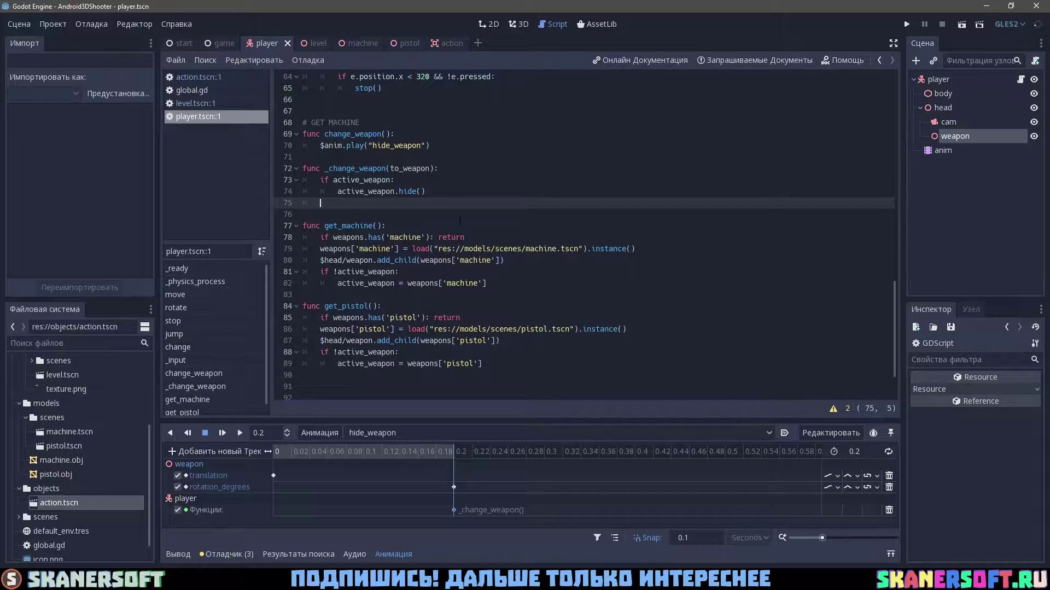
pyautogui.scroll(2, 460, 220)
# Give change_weapon a to_weapon parameter and remove it from _change_weapon's header
pyautogui.click(386, 203)
pyautogui.write('to_weapon')
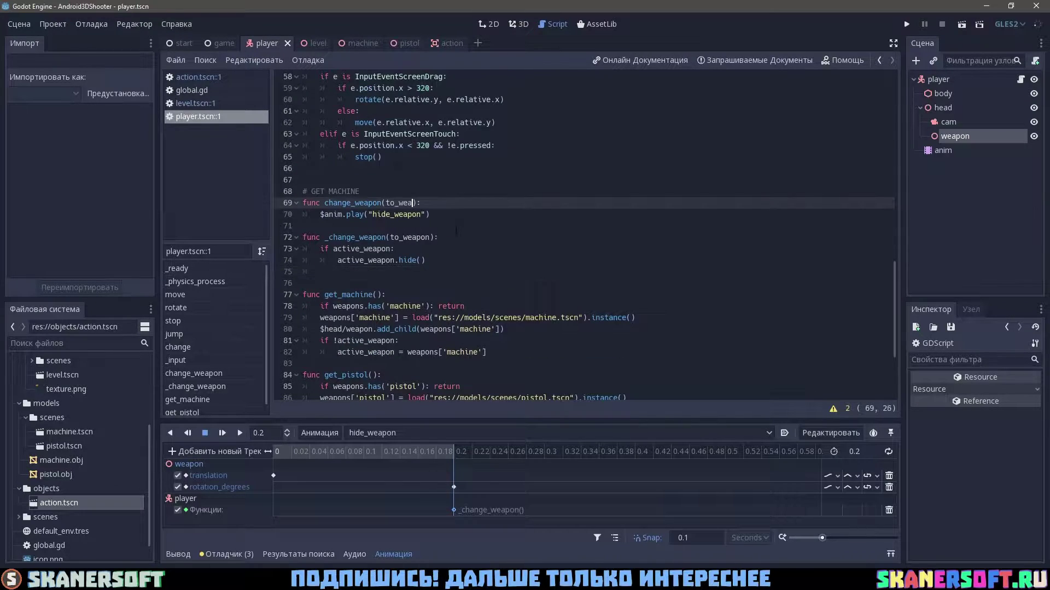
pyautogui.click(457, 214)
pyautogui.doubleClick(409, 238)
pyautogui.press('BackSpace')
pyautogui.click(452, 214)
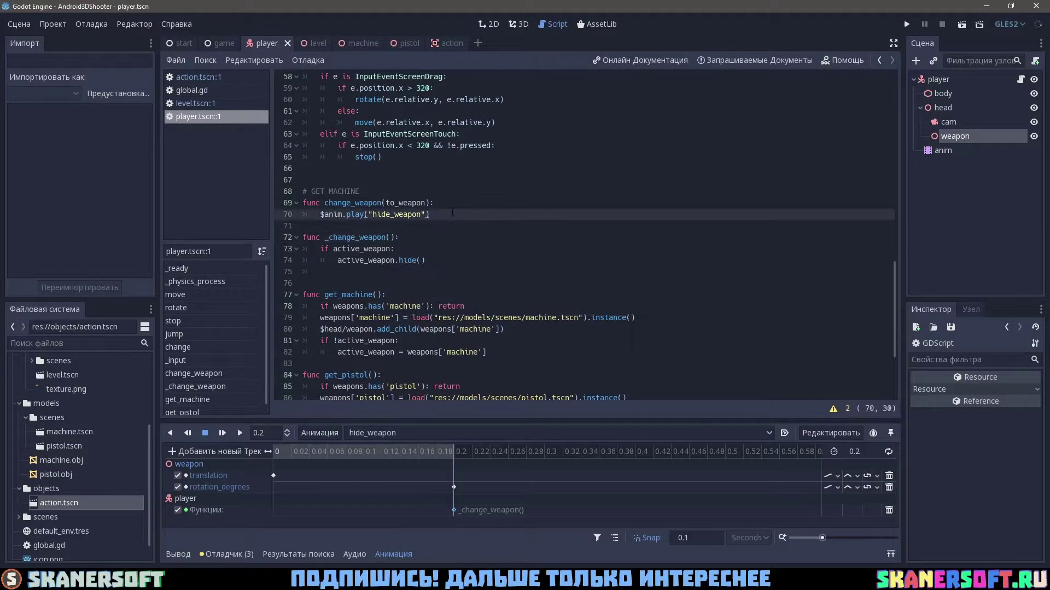
# Remove hide_weapon's rotation_degrees track, restore _change_weapon's to_weapon parameter, and save the scene
pyautogui.click(453, 510)
pyautogui.click(889, 487)
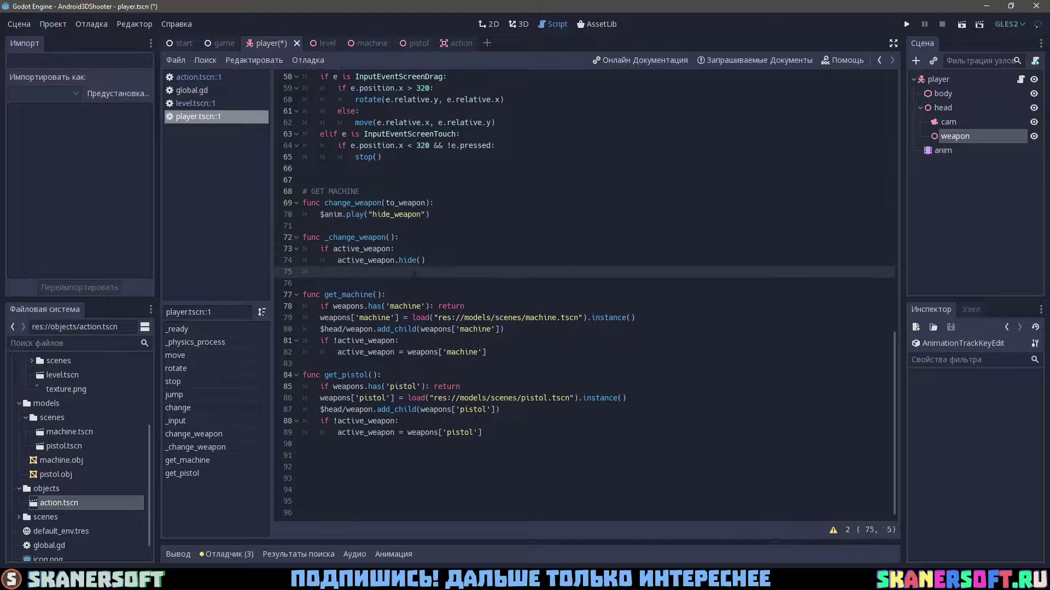
pyautogui.click(387, 237)
pyautogui.write('to_weapon')
pyautogui.click(444, 271)
pyautogui.hotkey('ctrl', 's')
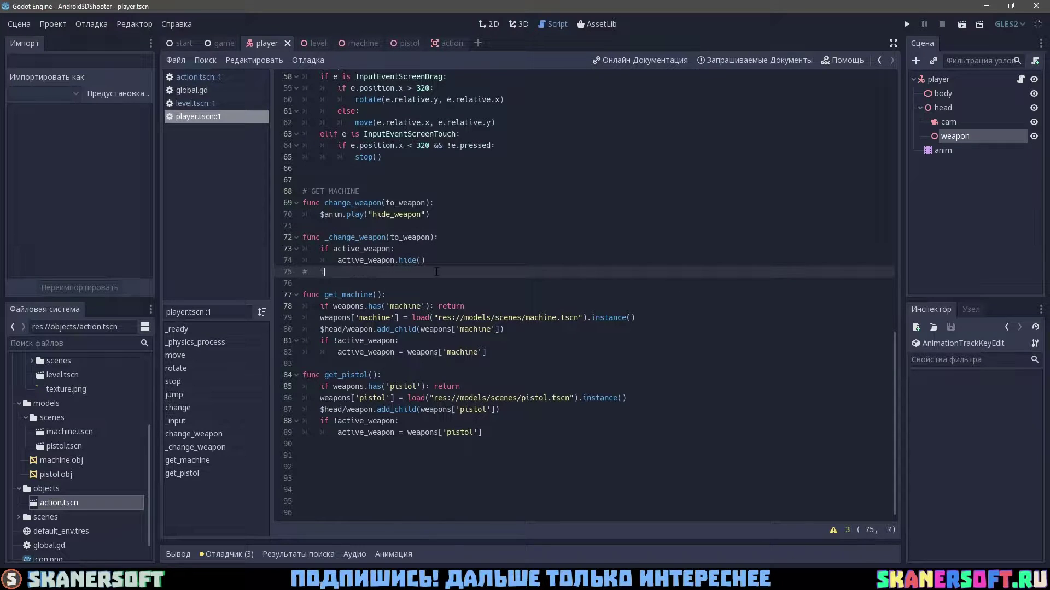
# Add a timer comment, then write active_weapon = weapons[to_weapon] followed by a show() call
pyautogui.write('imer')
pyautogui.press('Return')
pyautogui.press('Return')
pyautogui.press('Return')
pyautogui.press('Up')
pyautogui.press('Up')
pyautogui.press('Up')
pyautogui.click(499, 408)
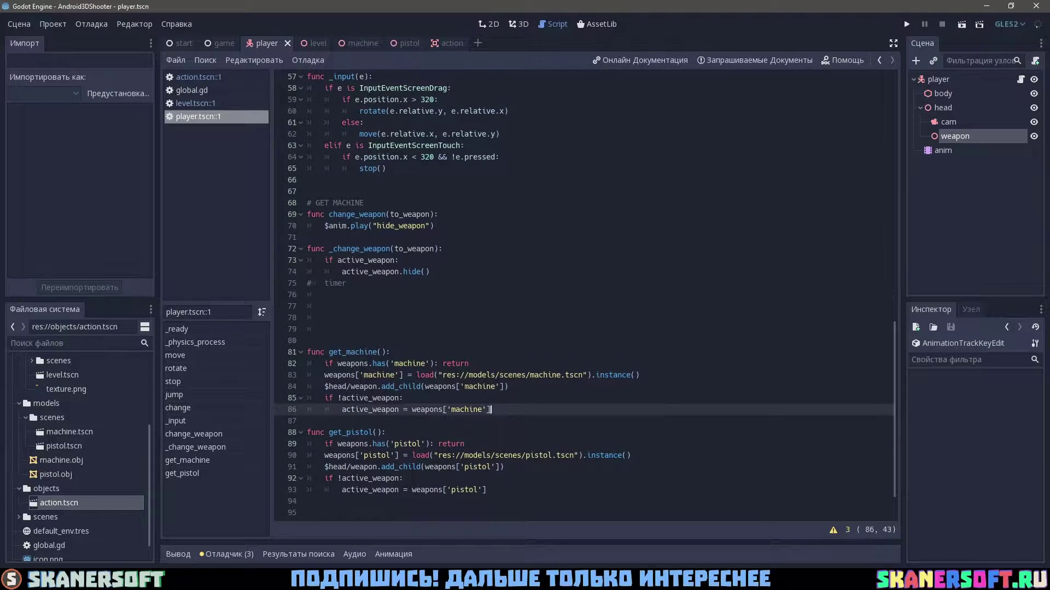
pyautogui.click(382, 297)
pyautogui.write('weapons[to_weapon]')
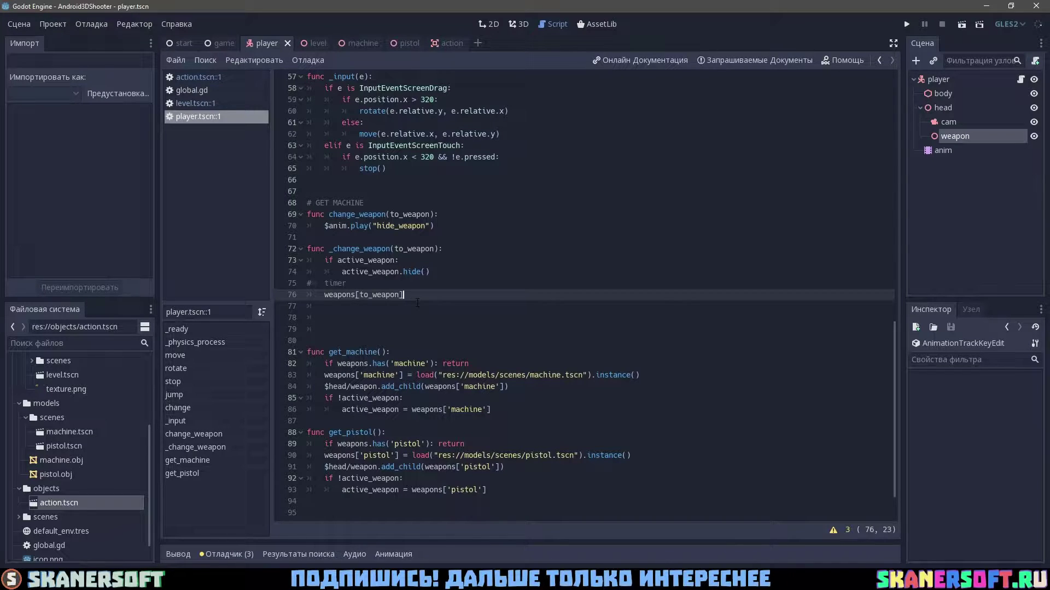
pyautogui.press('Home')
pyautogui.write('active_weapon =')
pyautogui.press('Down')
pyautogui.write('.sho')
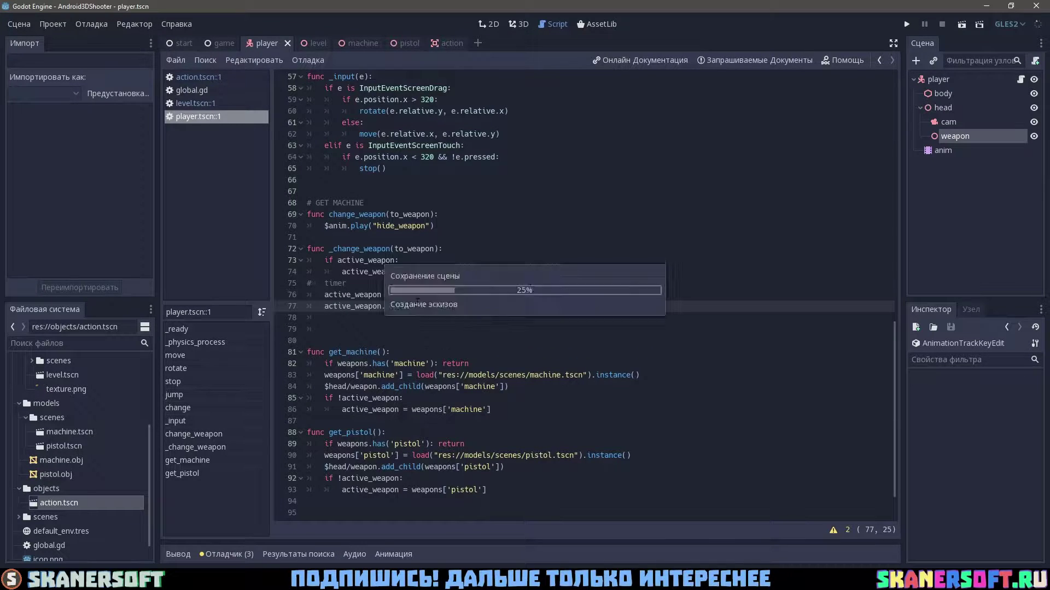
pyautogui.press('Return')
# Paste the weapon-switch lines into change_weapon, save, add a $anim.play( line, and bring up hide_weapon
pyautogui.press('Down')
pyautogui.press('Down')
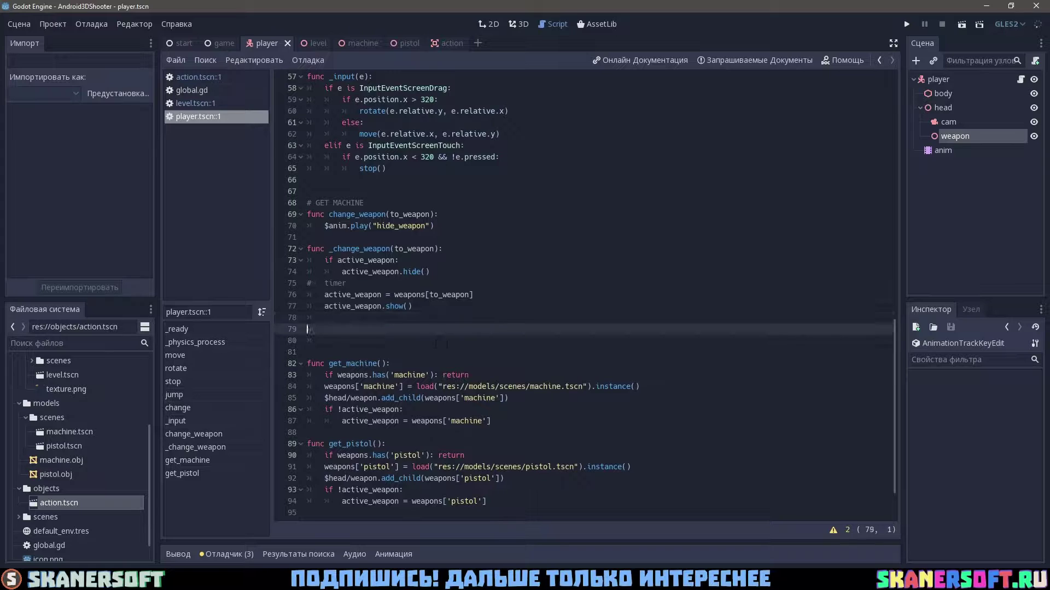
pyautogui.keyDown('shift'); pyautogui.click(302, 226); pyautogui.keyUp('shift')
pyautogui.press('BackSpace')
pyautogui.write('if active_weapon: \t\tactive_weapon.hide() #\ttimer \tactive_weapon = weapons[to_weapon] \tactive_weapon.show()')
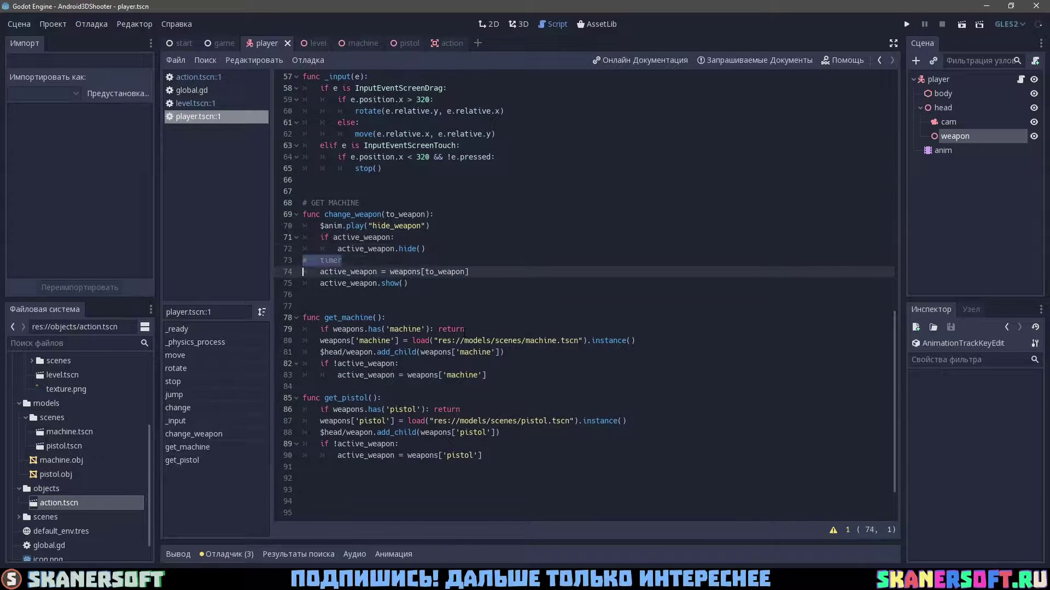
pyautogui.hotkey('ctrl', 's')
pyautogui.write('$anim.play(')
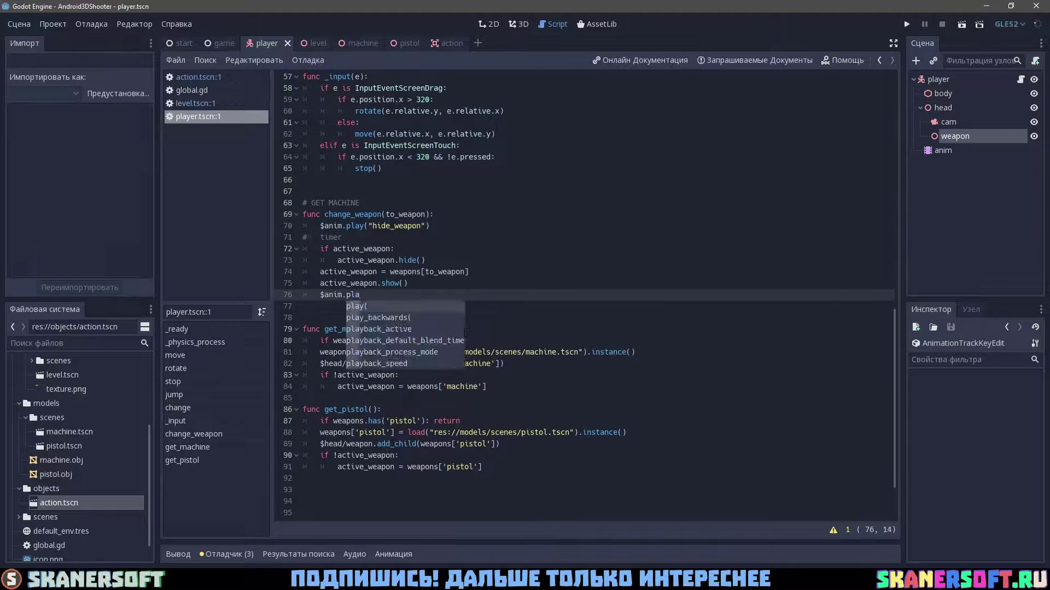
pyautogui.press('Return')
pyautogui.click(518, 24)
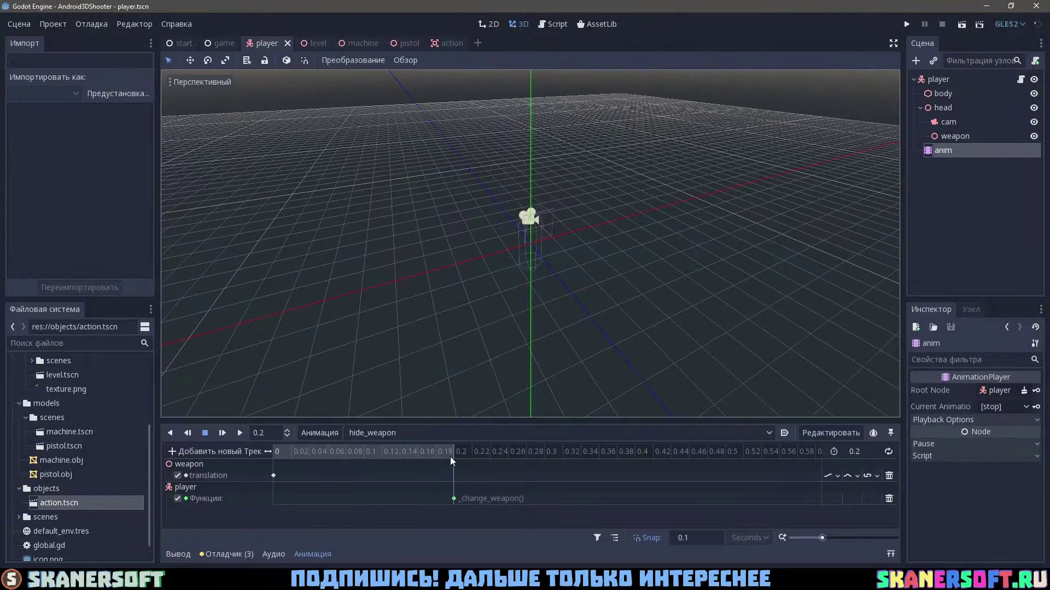
# Delete hide_weapon's _change_weapon call track and key the lowered weapon translation at 0.2 s
pyautogui.click(454, 498)
pyautogui.click(889, 498)
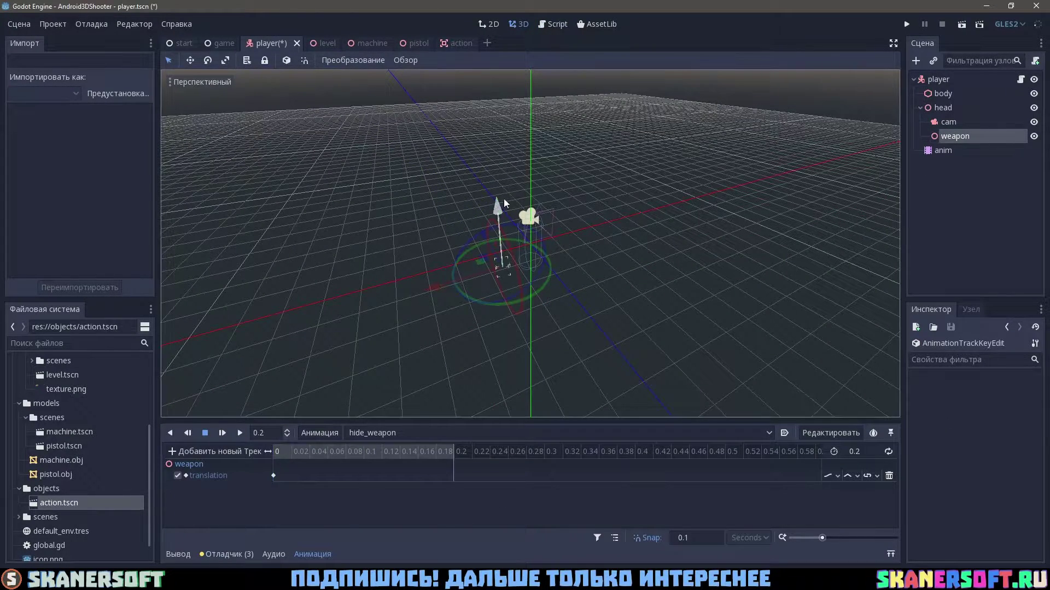
pyautogui.moveTo(506, 219); pyautogui.dragTo(510, 238)
pyautogui.click(279, 462)
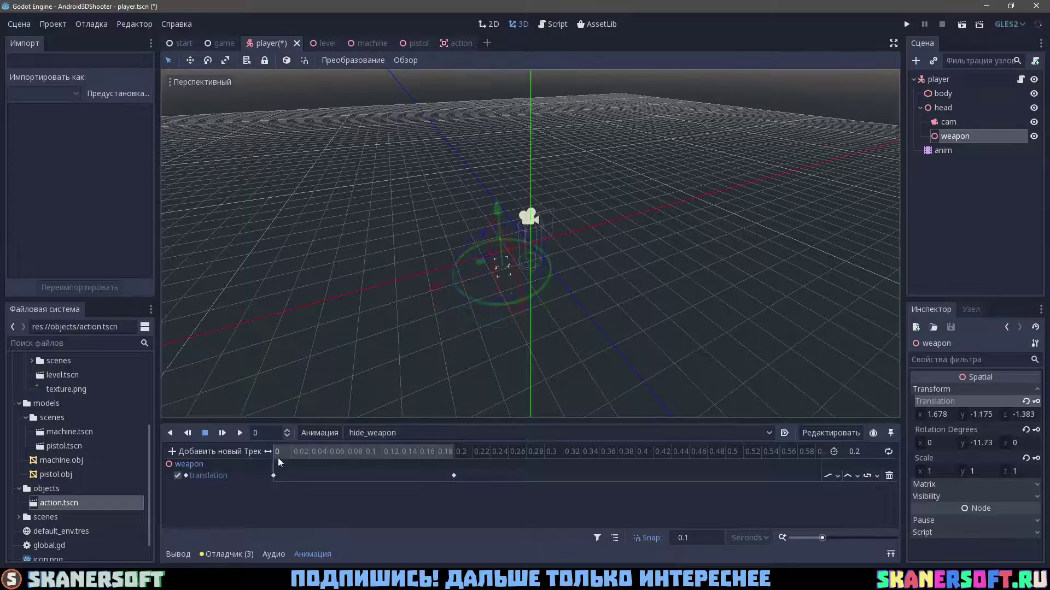
# Create a new show_weapn animation and try adding a weapon rotation key, then undo it
pyautogui.click(319, 433)
pyautogui.click(334, 448)
pyautogui.write('show_weapn')
pyautogui.press('Return')
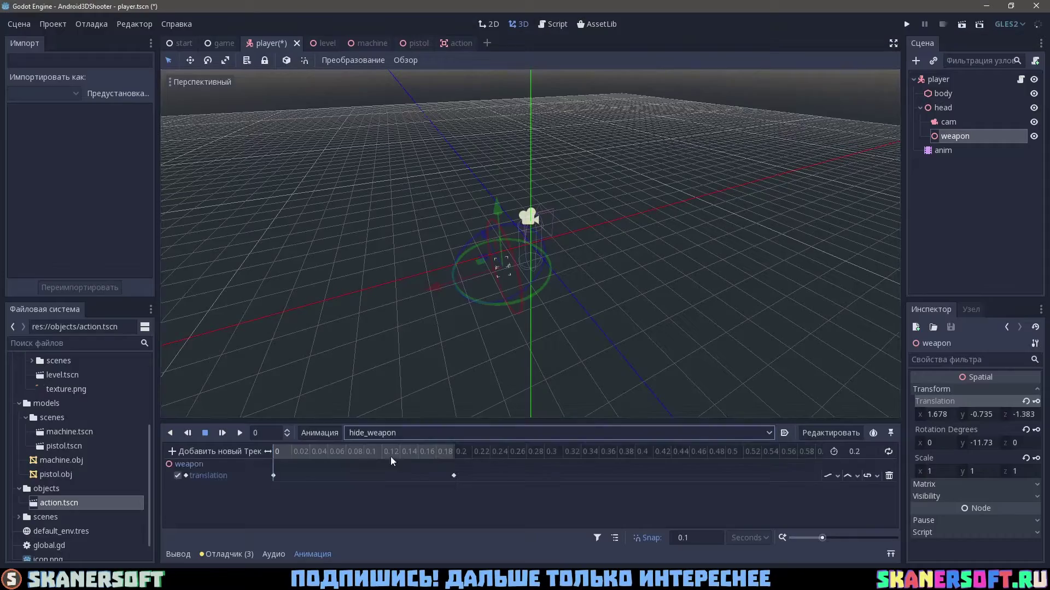
pyautogui.click(1035, 430)
pyautogui.click(578, 309)
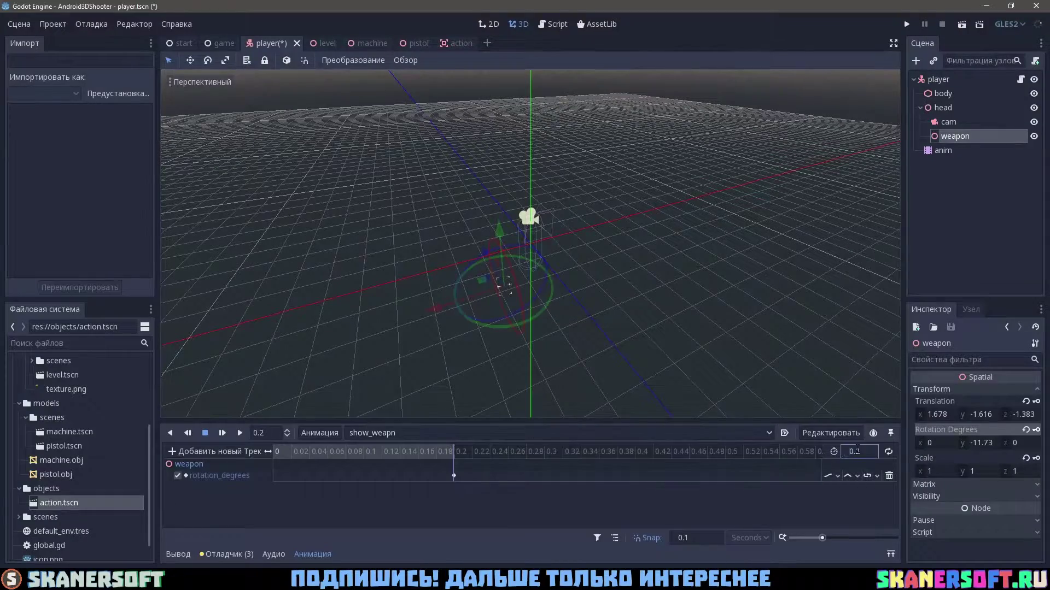
pyautogui.hotkey('ctrl', 'z')
pyautogui.hotkey('ctrl', 'z')
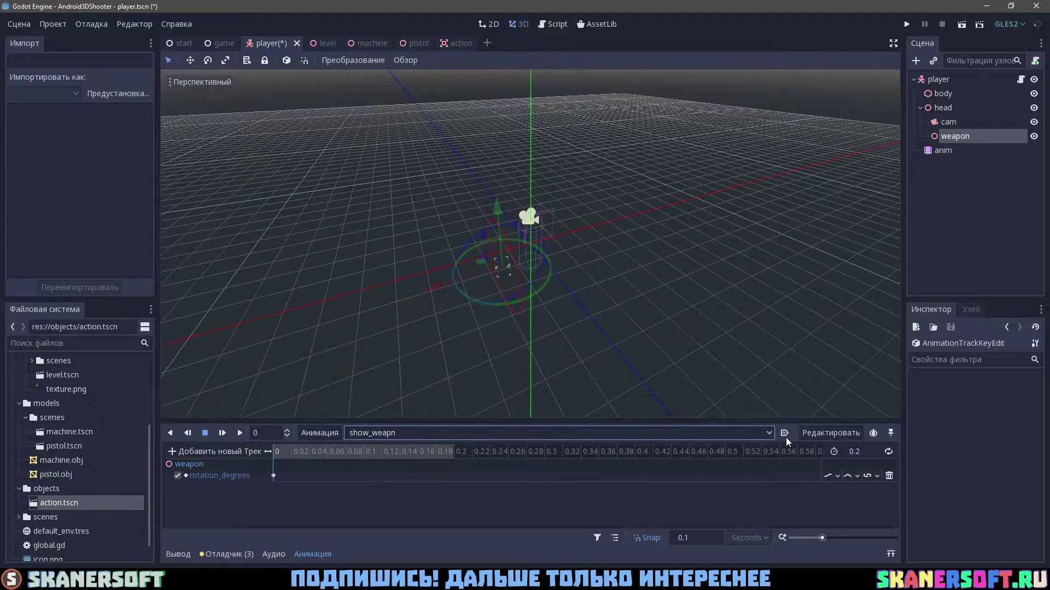
# Switch back to the hide_weapon animation, select the weapon node, and return to the player script
pyautogui.click(319, 432)
pyautogui.click(399, 433)
pyautogui.click(377, 443)
pyautogui.click(957, 134)
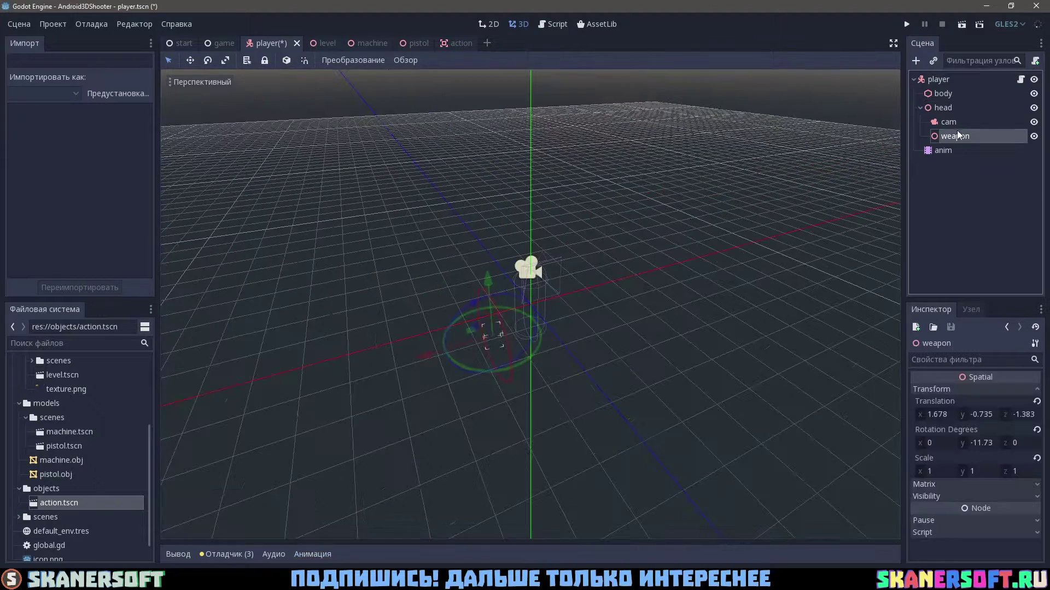
pyautogui.click(553, 24)
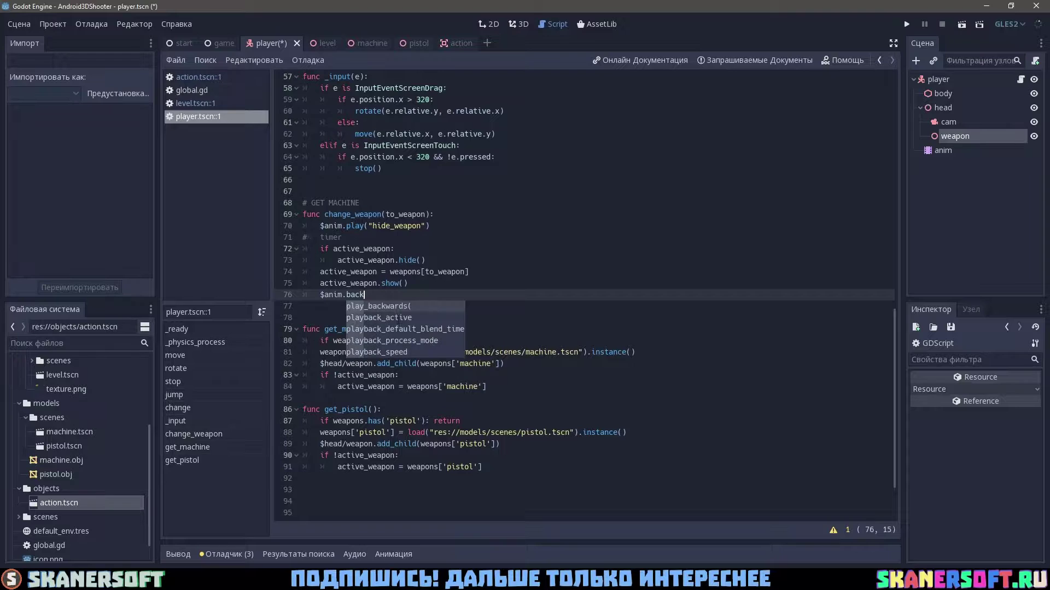
# Complete the line as $anim.play_backwards("hide_weapon") and save the player script
pyautogui.write('backwards("hide_weapon")')
pyautogui.hotkey('ctrl', 's')
pyautogui.press('Up')
pyautogui.press('Up')
pyautogui.press('Up')
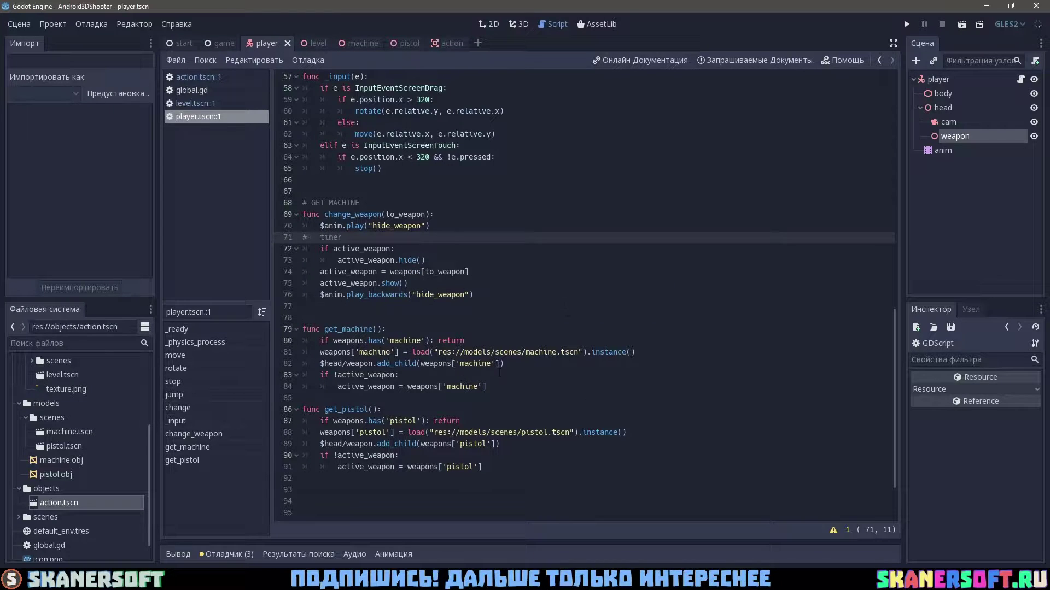
# Replace get_machine's active_weapon fallback with change_weapon('machine') and copy that line
pyautogui.click(487, 387)
pyautogui.keyDown('shift'); pyautogui.click(320, 375); pyautogui.keyUp('shift')
pyautogui.press('BackSpace')
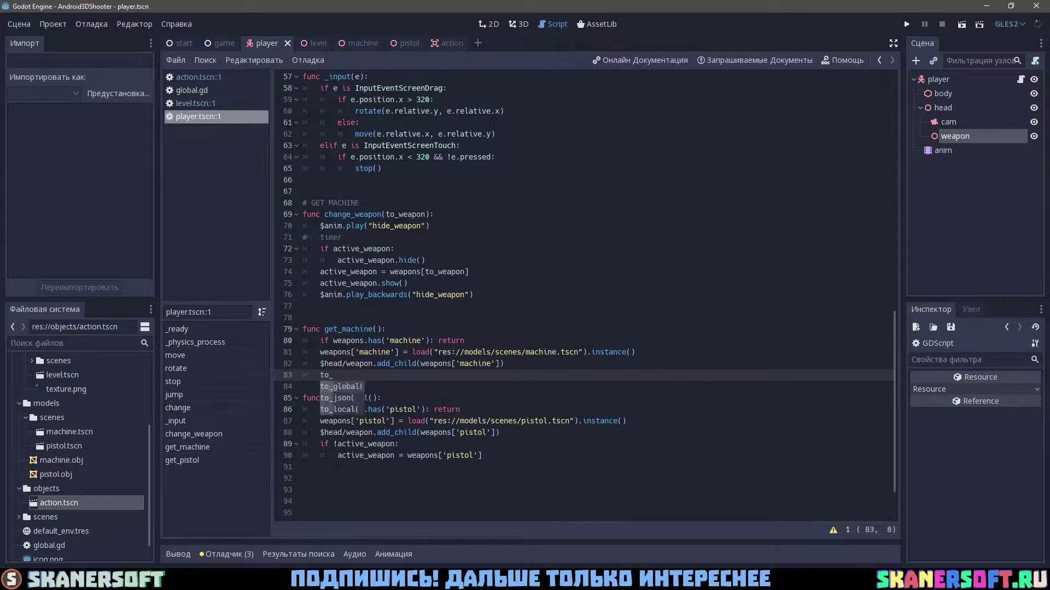
pyautogui.write("_weapon('machine')")
pyautogui.hotkey('shift', 'Home')
pyautogui.hotkey('ctrl', 'c')
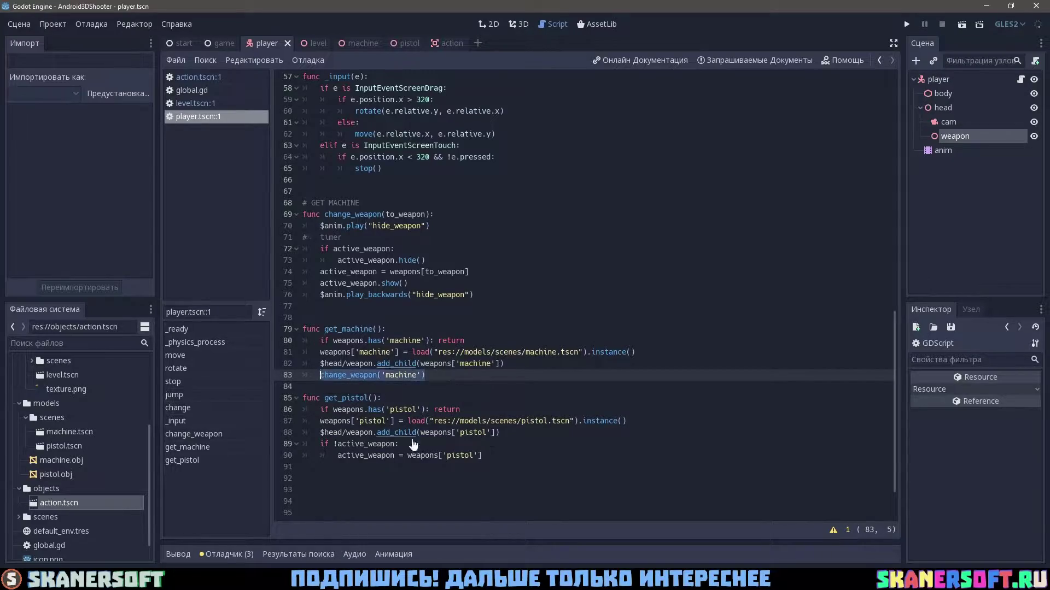
# Paste the call over get_pistol's fallback and change it to change_weapon('pistol')
pyautogui.moveTo(320, 444); pyautogui.dragTo(481, 455)
pyautogui.hotkey('ctrl', 'v')
pyautogui.write('stol')
pyautogui.click(445, 478)
# Run the game, start a new game, look around the level, and close it
pyautogui.press('F5')
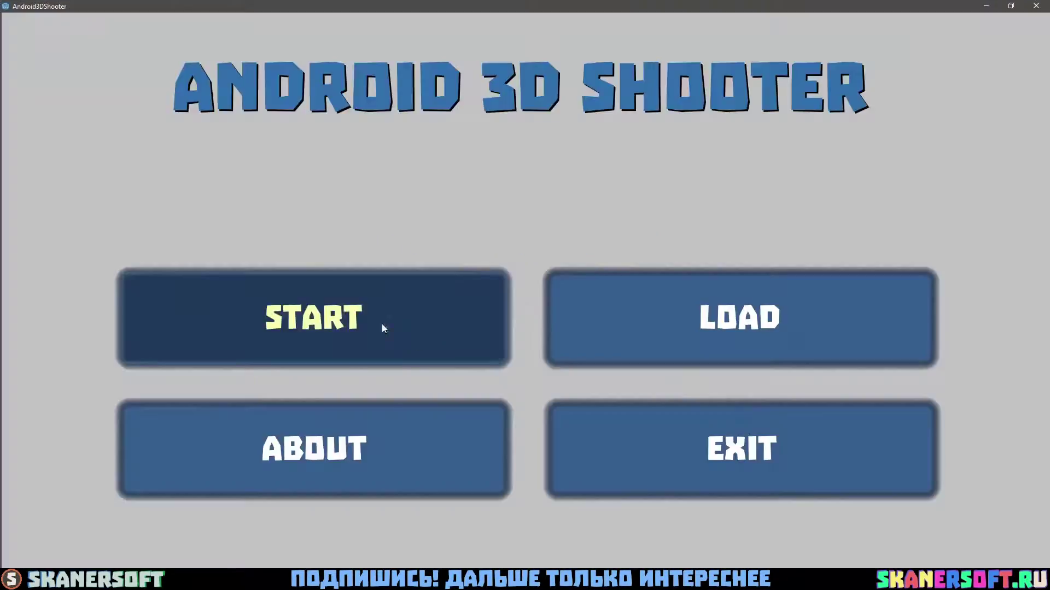
pyautogui.click(382, 324)
pyautogui.moveTo(857, 351)
pyautogui.mouseDown()
pyautogui.moveTo(133, 356)
pyautogui.moveTo(684, 363)
pyautogui.mouseUp()
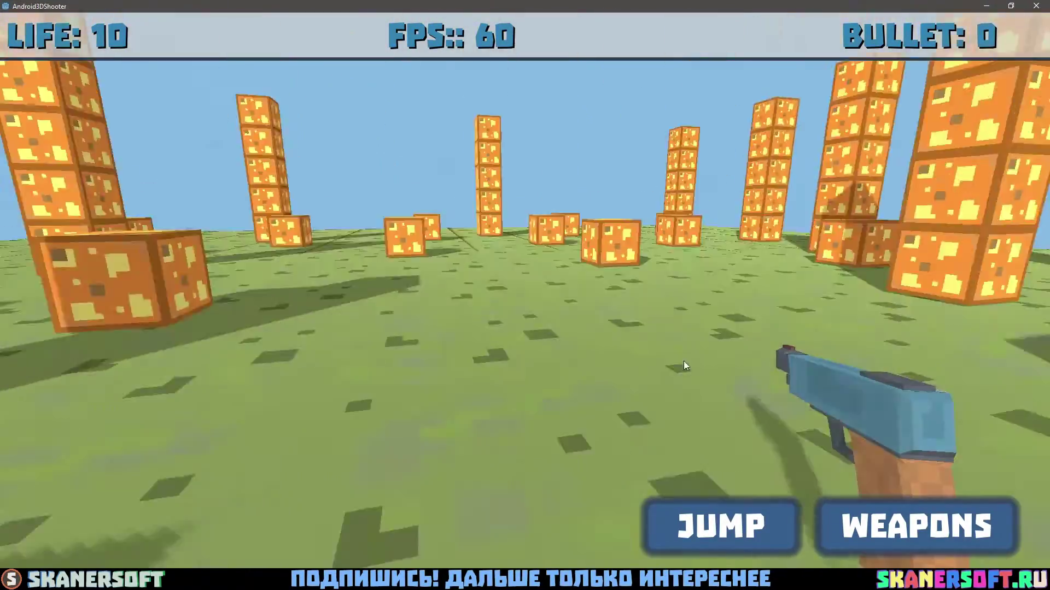
pyautogui.press('F8')
# Shift the pistol model slightly in its 3D scene and test the game again
pyautogui.click(525, 24)
pyautogui.moveTo(586, 253); pyautogui.dragTo(515, 300, button='middle')
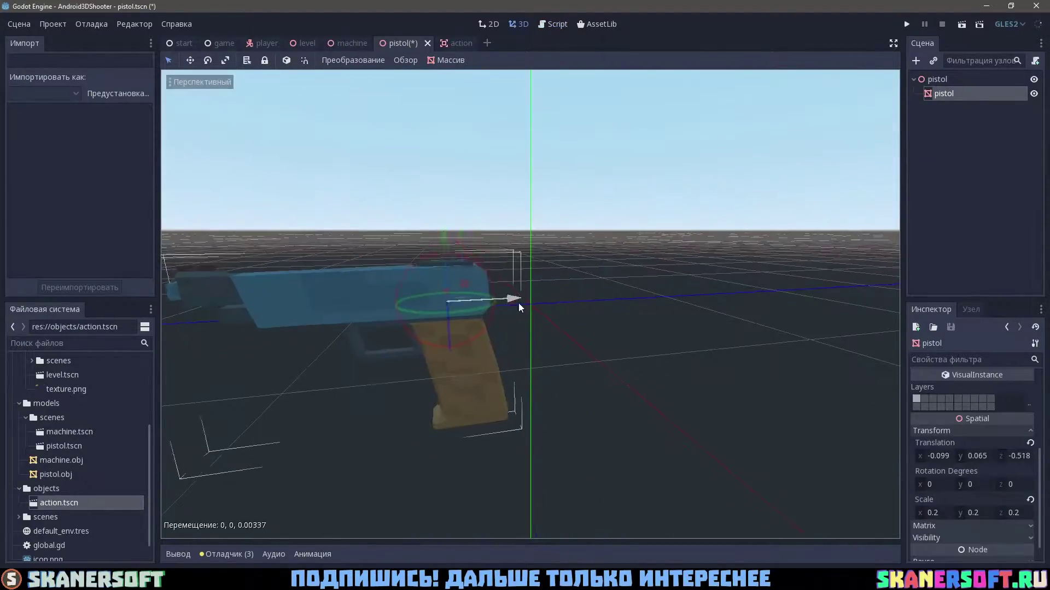
pyautogui.press('F5')
pyautogui.click(439, 326)
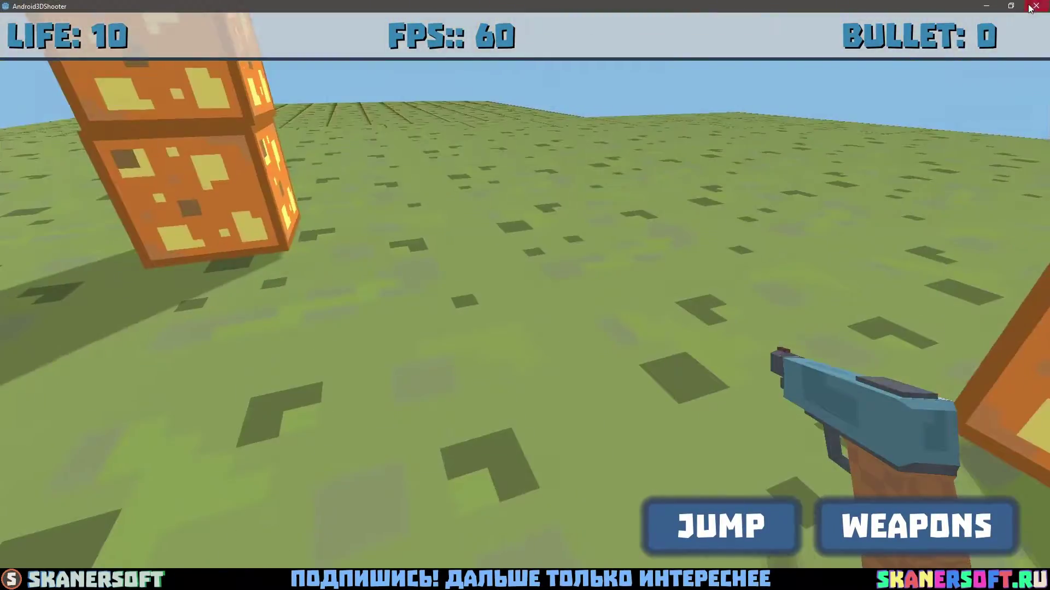
pyautogui.click(1035, 6)
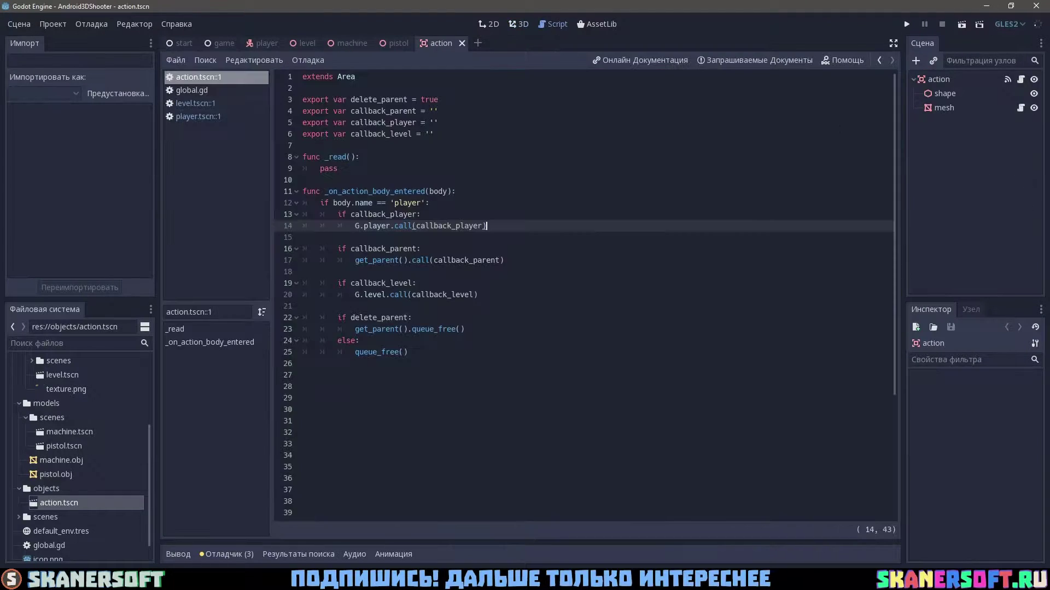
# Start a var line inside change_weapon and open the Timer class reference
pyautogui.click(382, 237)
pyautogui.press('Return')
pyautogui.press('Return')
pyautogui.press('Up')
pyautogui.write('var')
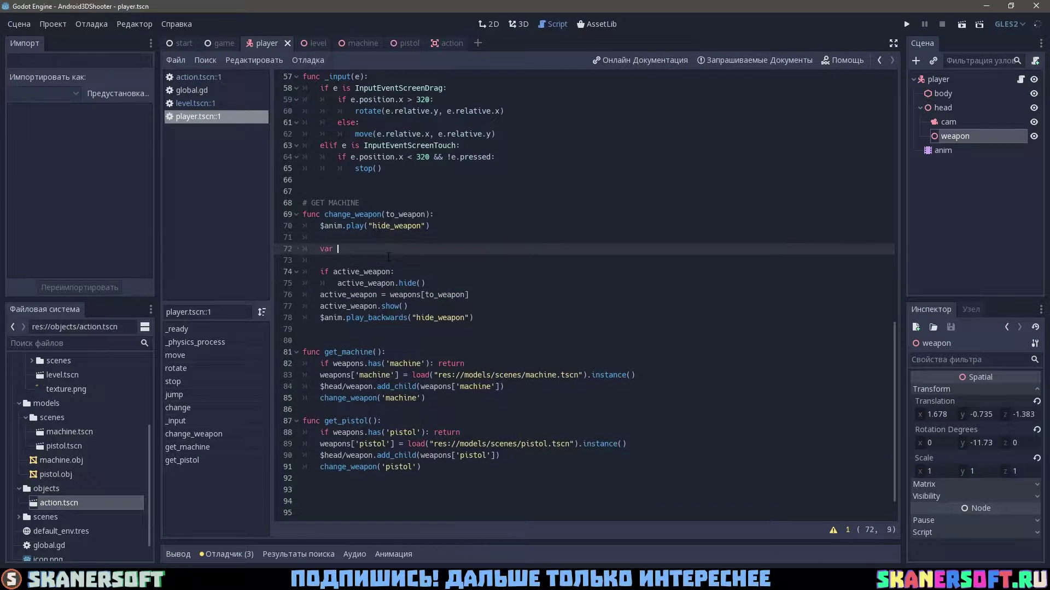
pyautogui.keyDown('ctrl'); pyautogui.click(364, 249); pyautogui.keyUp('ctrl')
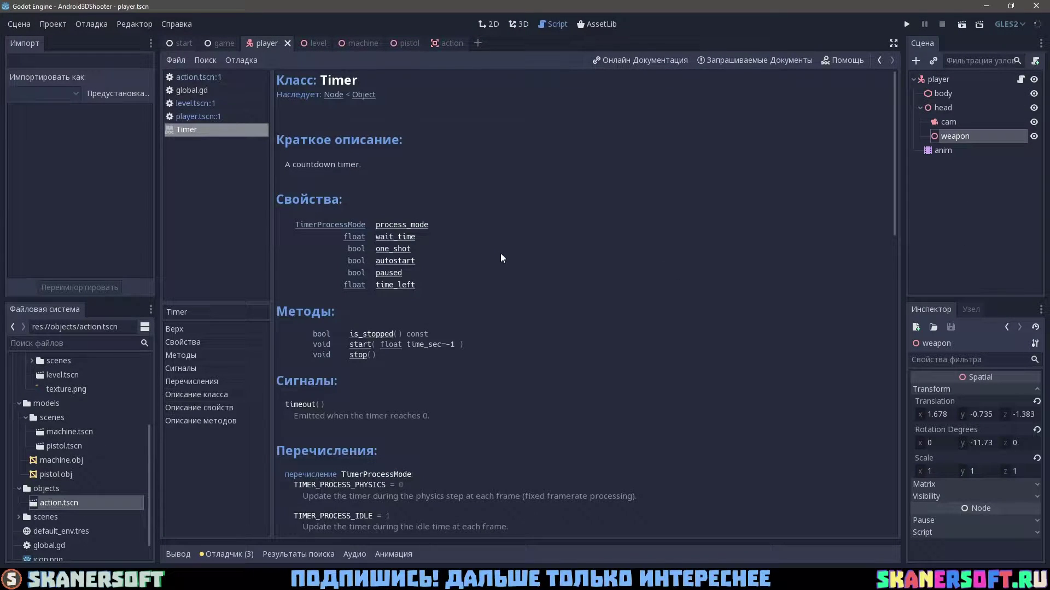
# Make the Timer one_shot with wait_time 0.2, checking the Timer reference, and begin t.connect("timeout",
pyautogui.scroll(-3, 507, 284)
pyautogui.scroll(3, 500, 272)
pyautogui.click(197, 116)
pyautogui.write('ue')
pyautogui.click(187, 130)
pyautogui.click(215, 116)
pyautogui.press('Return')
pyautogui.write('t.wait_time =')
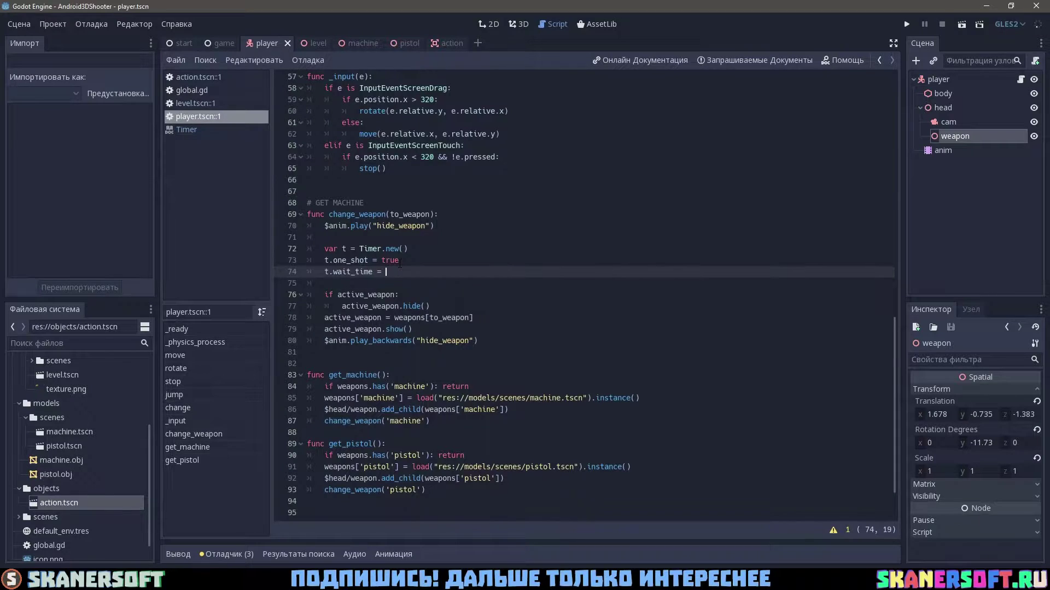
pyautogui.click(187, 130)
pyautogui.scroll(-10, 349, 142)
pyautogui.click(196, 116)
pyautogui.write('0.2')
pyautogui.press('Return')
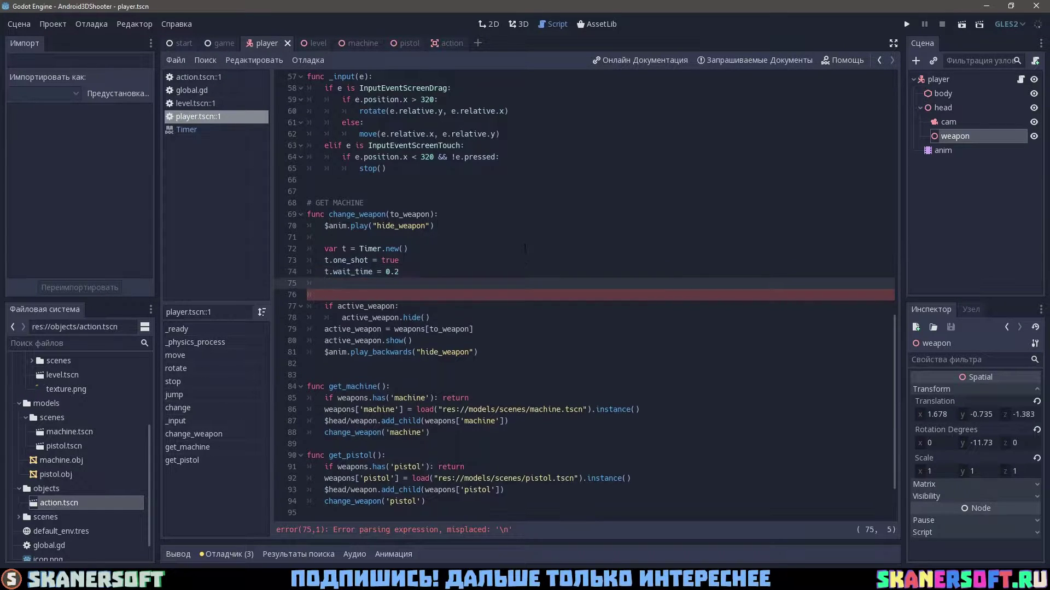
pyautogui.write('t.connect("timeout",')
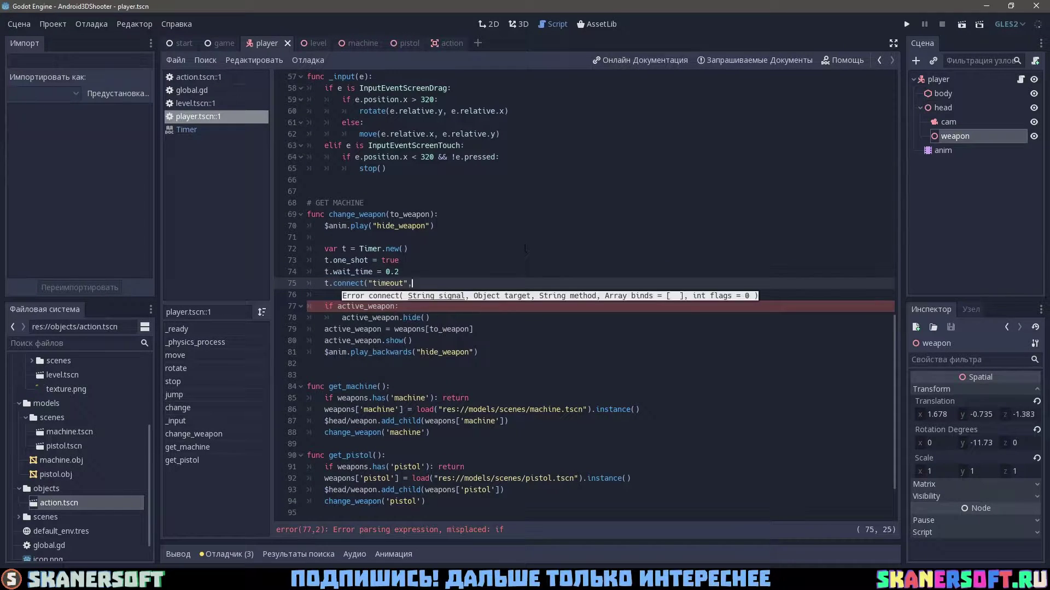
# Move the weapon-swap block into a new func _change_weapon(to_weapon): above change_weapon
pyautogui.moveTo(309, 307); pyautogui.dragTo(481, 352)
pyautogui.hotkey('ctrl', 'x')
pyautogui.click(388, 204)
pyautogui.press('Return')
pyautogui.press('Return')
pyautogui.press('Up')
pyautogui.write('func _change_w')
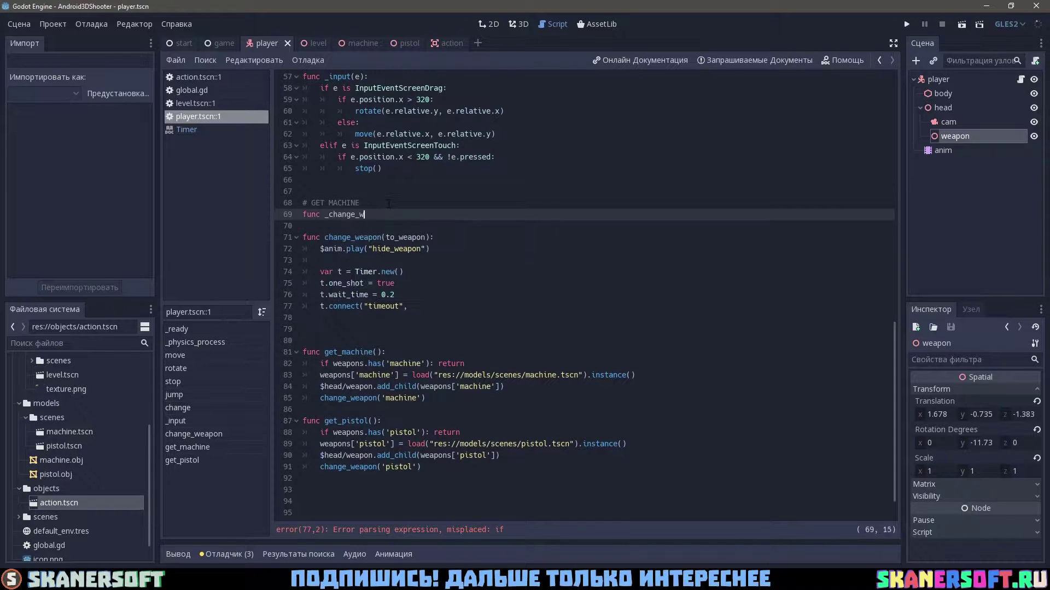
pyautogui.write('eapon(to_weapo):')
pyautogui.press('Return')
pyautogui.hotkey('ctrl', 'v')
pyautogui.press('Up')
pyautogui.press('Up')
pyautogui.press('Up')
pyautogui.press('End')
pyautogui.press('Left')
pyautogui.press('Left')
pyautogui.write('to_weapo')
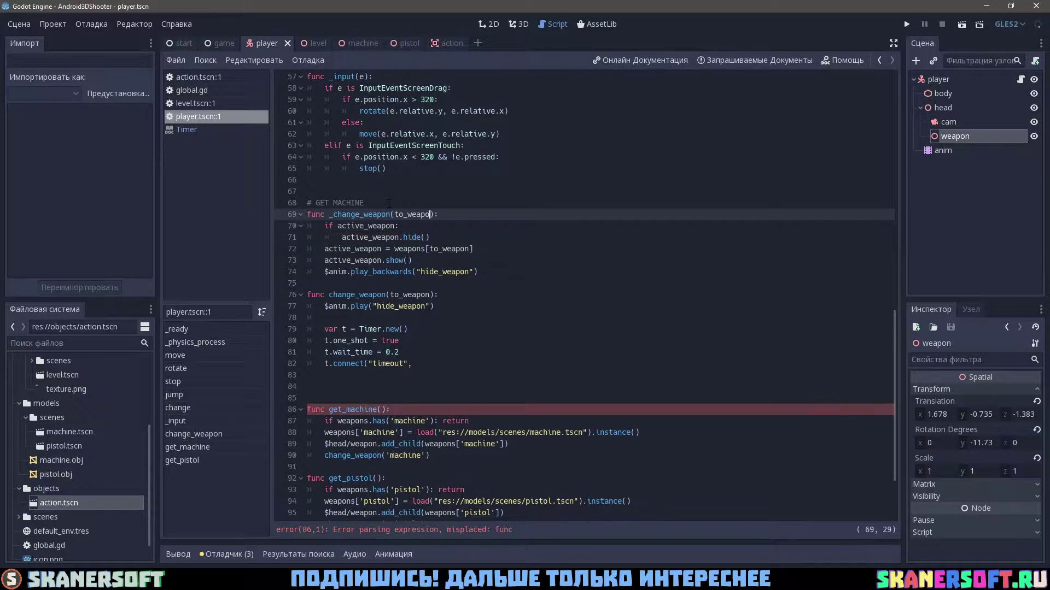
# Finish the timeout connection with self, '_change_weapon' and to_weapon after checking connect's reference
pyautogui.keyDown('ctrl'); pyautogui.click(348, 364); pyautogui.keyUp('ctrl')
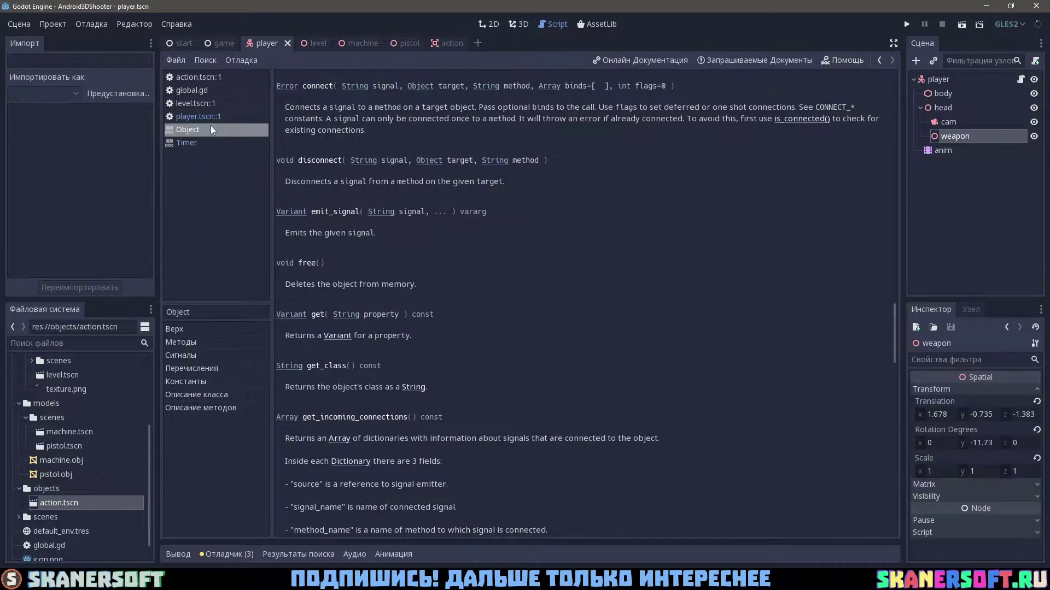
pyautogui.hotkey('alt', 'Left')
pyautogui.write("'_c")
pyautogui.write('elf, ')
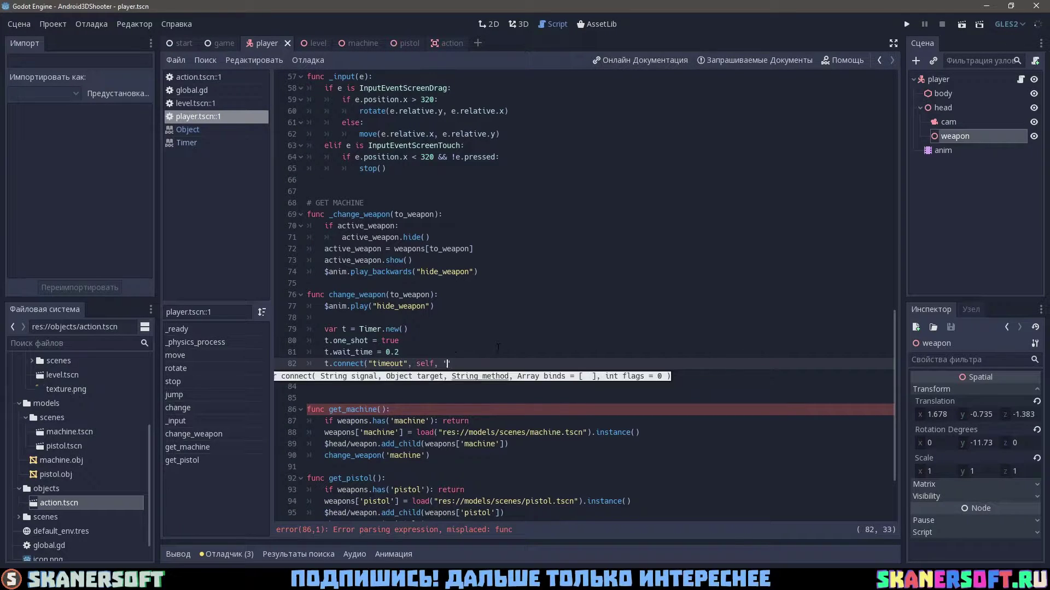
pyautogui.write("'_c")
pyautogui.press('Return')
pyautogui.write(',')
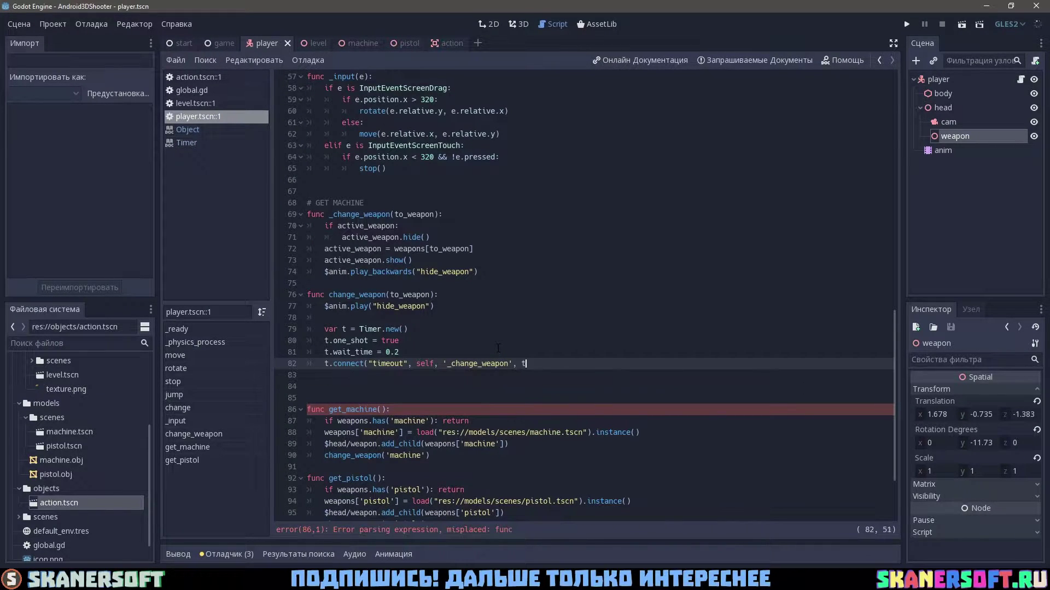
pyautogui.write(' to_weapon)')
# Run the game twice from its menu to test weapon switching
pyautogui.click(912, 28)
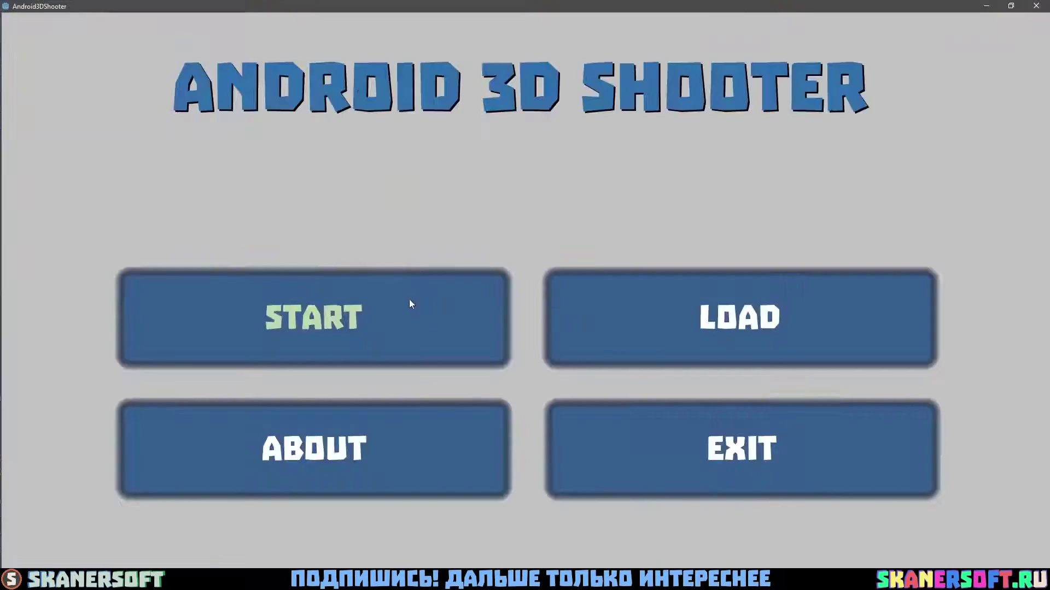
pyautogui.click(409, 299)
pyautogui.scroll(-1, 510, 311)
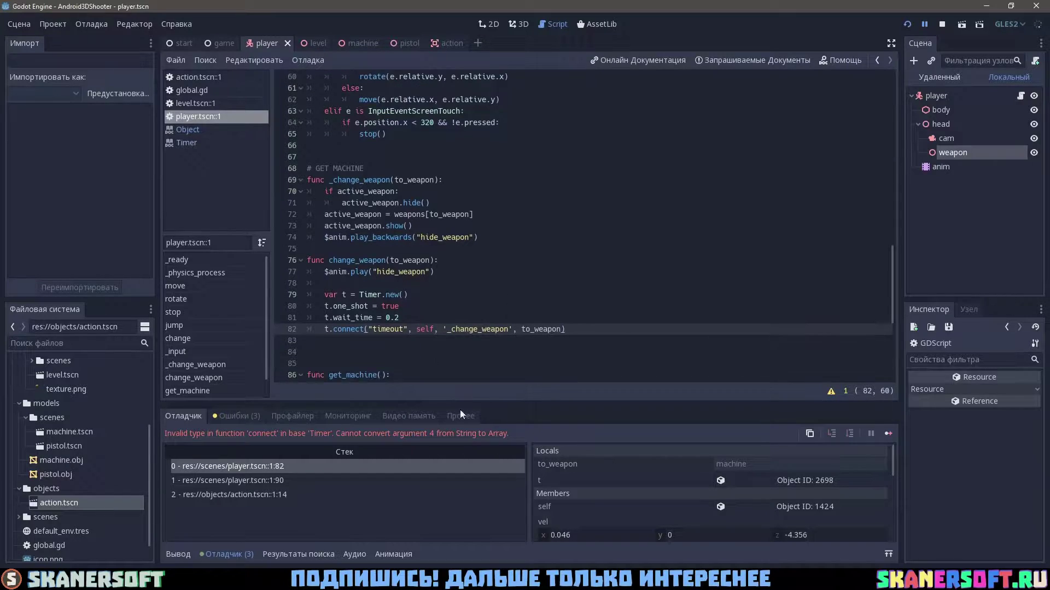
pyautogui.click(941, 25)
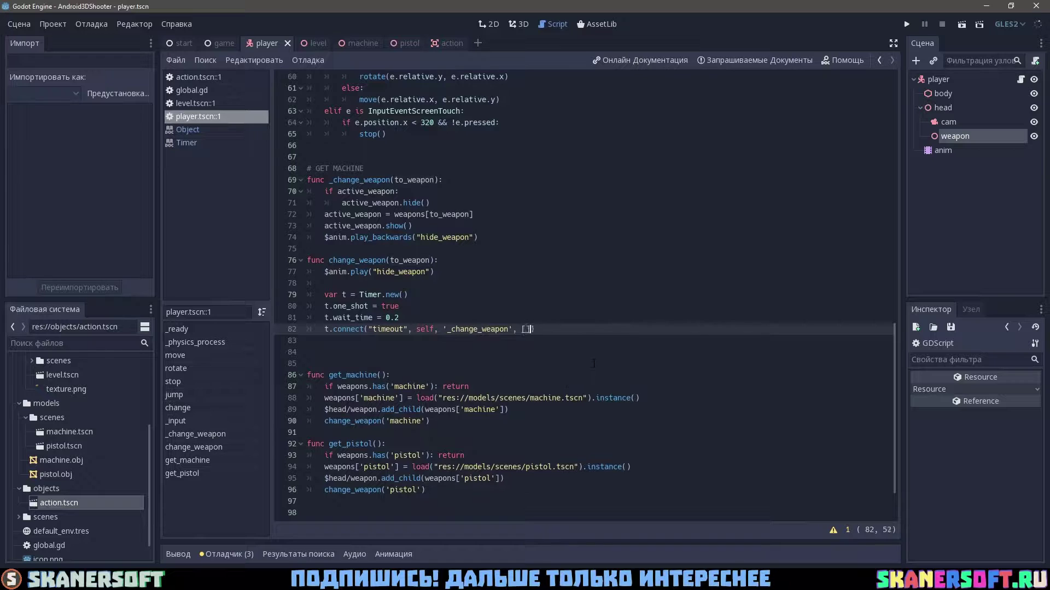
pyautogui.press('F5')
pyautogui.click(508, 318)
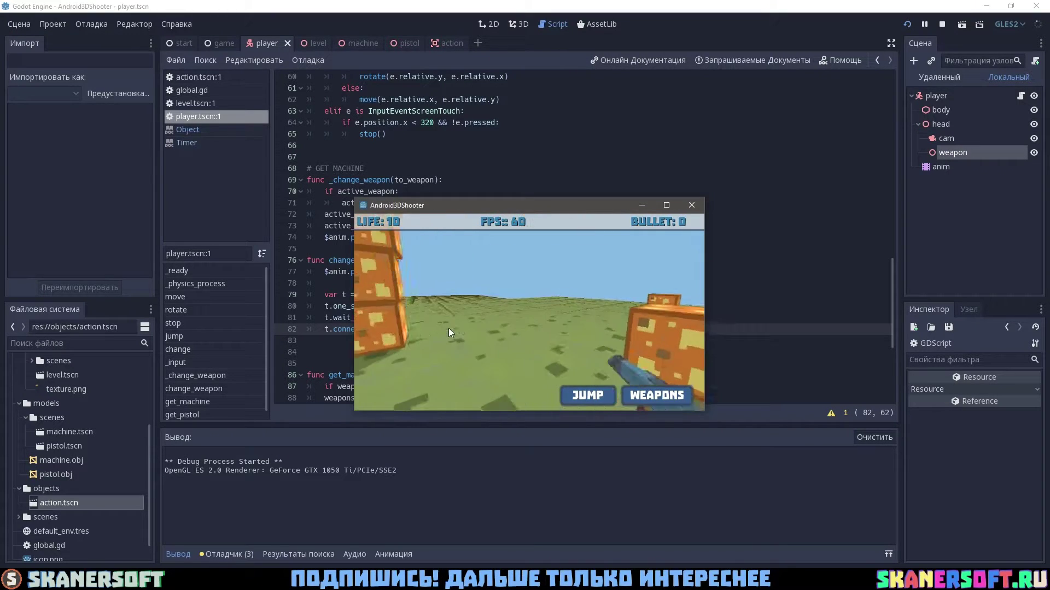
pyautogui.click(691, 207)
# Run the game once more, select the timeout signal on line 82, and close the Object help page
pyautogui.click(427, 317)
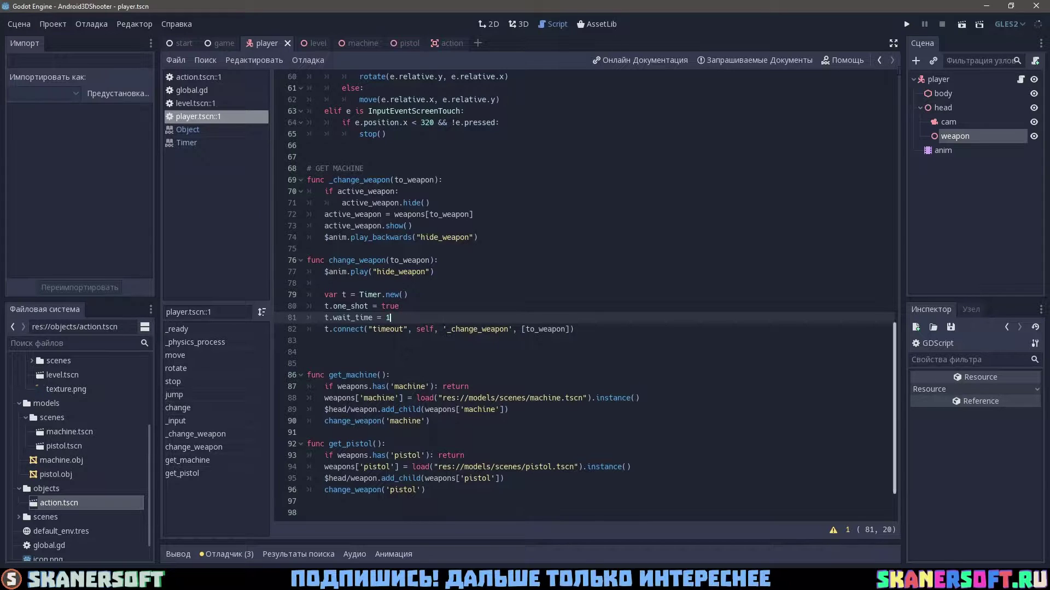
pyautogui.press('F5')
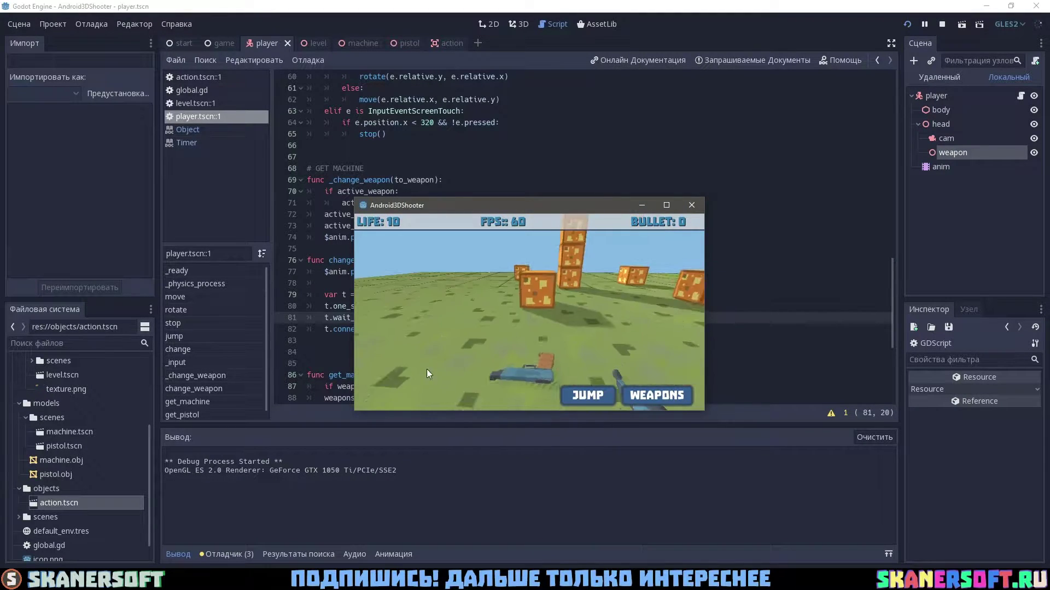
pyautogui.hotkey('alt', 'F4')
pyautogui.doubleClick(388, 329)
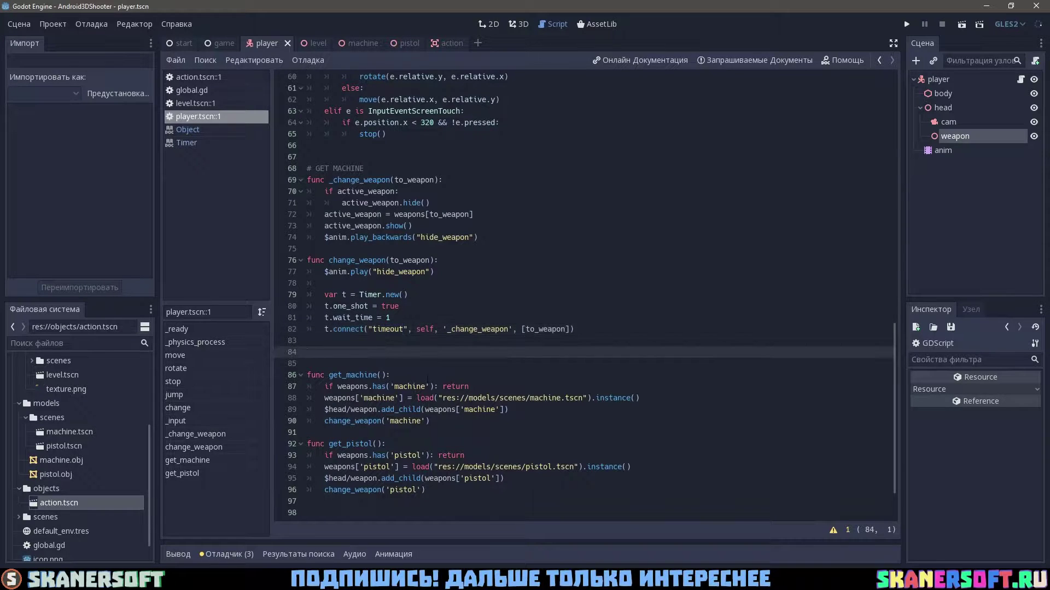
pyautogui.middleClick(198, 134)
pyautogui.middleClick(214, 125)
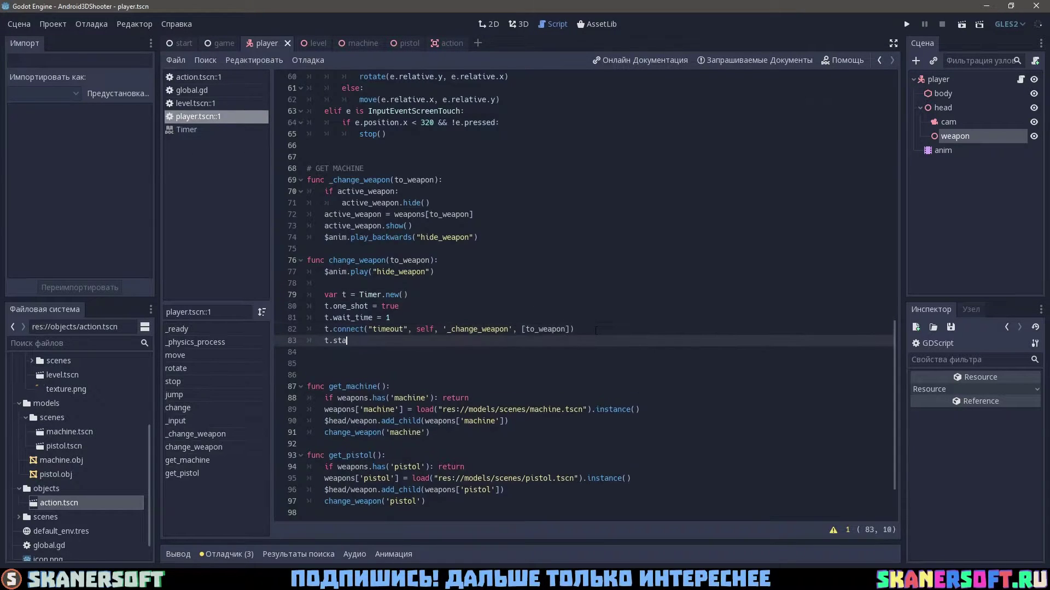
# Run the game again and look around to check the timed weapon change
pyautogui.press('F5')
pyautogui.click(407, 307)
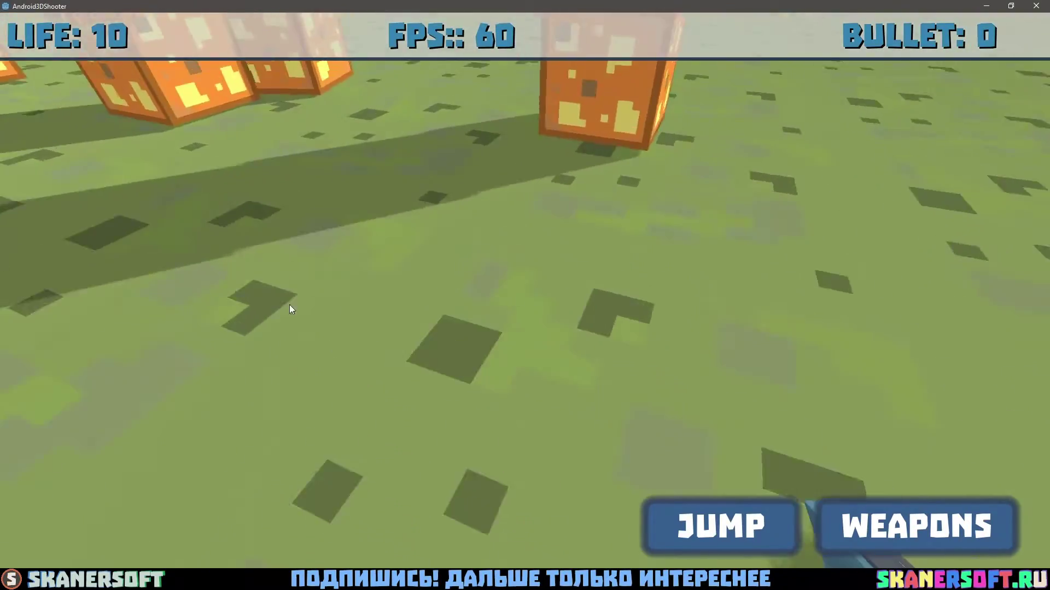
pyautogui.moveTo(292, 309); pyautogui.dragTo(972, 127)
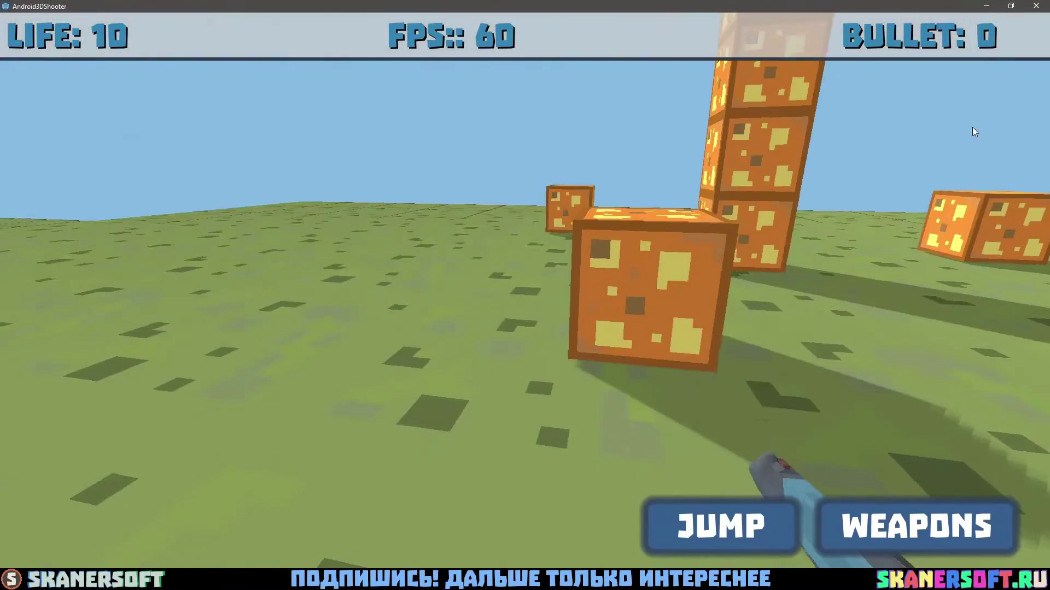
pyautogui.hotkey('alt', 'F4')
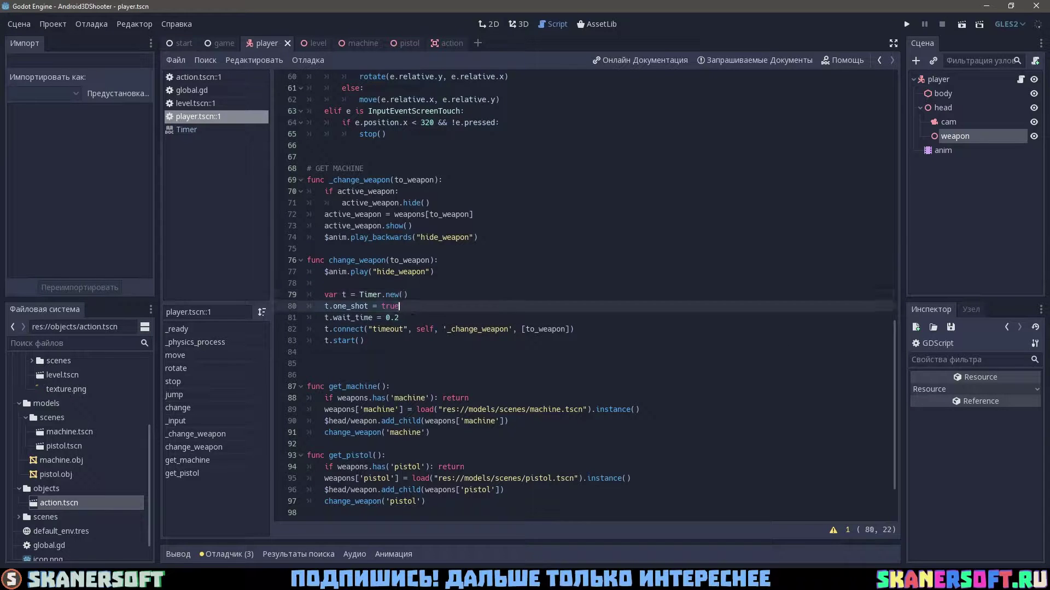
# Re-insert the 'timeout' signal name in the connect call from autocomplete
pyautogui.doubleClick(389, 329)
pyautogui.press('Delete')
pyautogui.hotkey('ctrl', 'space')
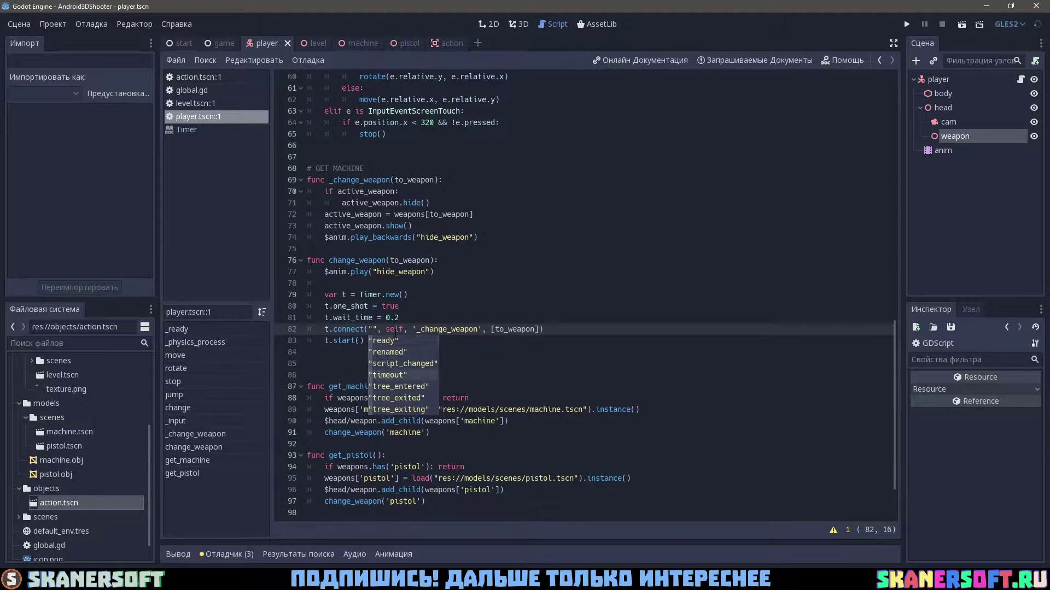
pyautogui.press('Return')
pyautogui.press('Down')
pyautogui.press('Up')
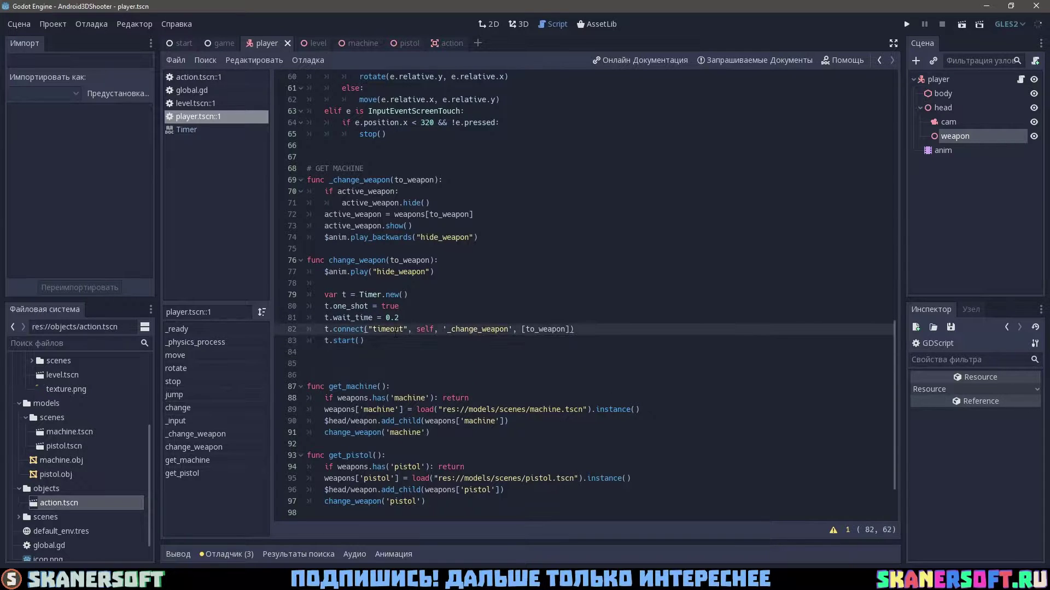
# Check the Timer reference, then replace the wait_time line with a t.start() call
pyautogui.hotkey('ctrl', 'shift', '.')
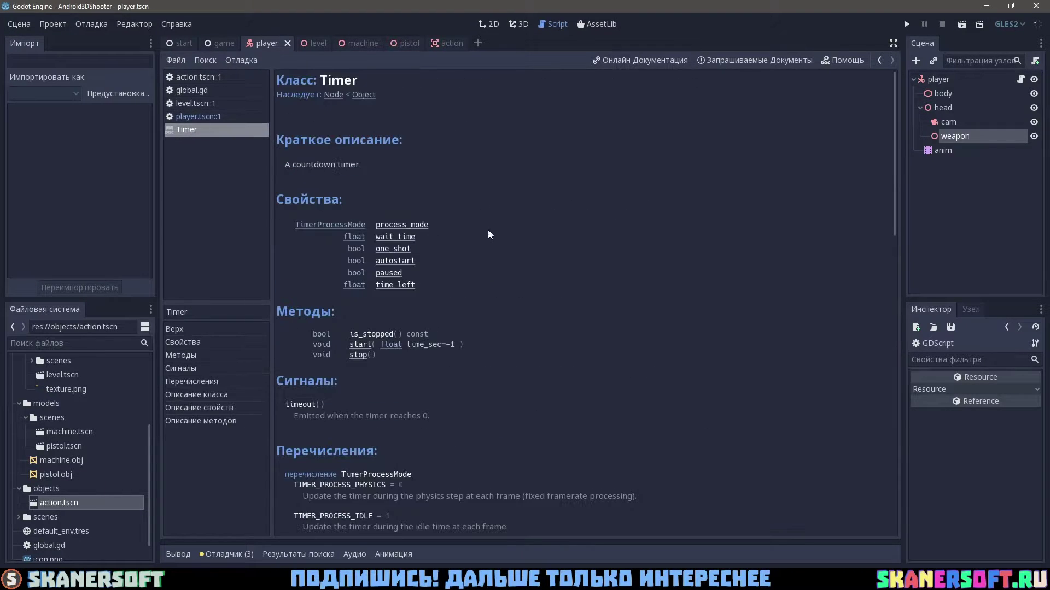
pyautogui.scroll(-2, 435, 287)
pyautogui.hotkey('alt', 'Left')
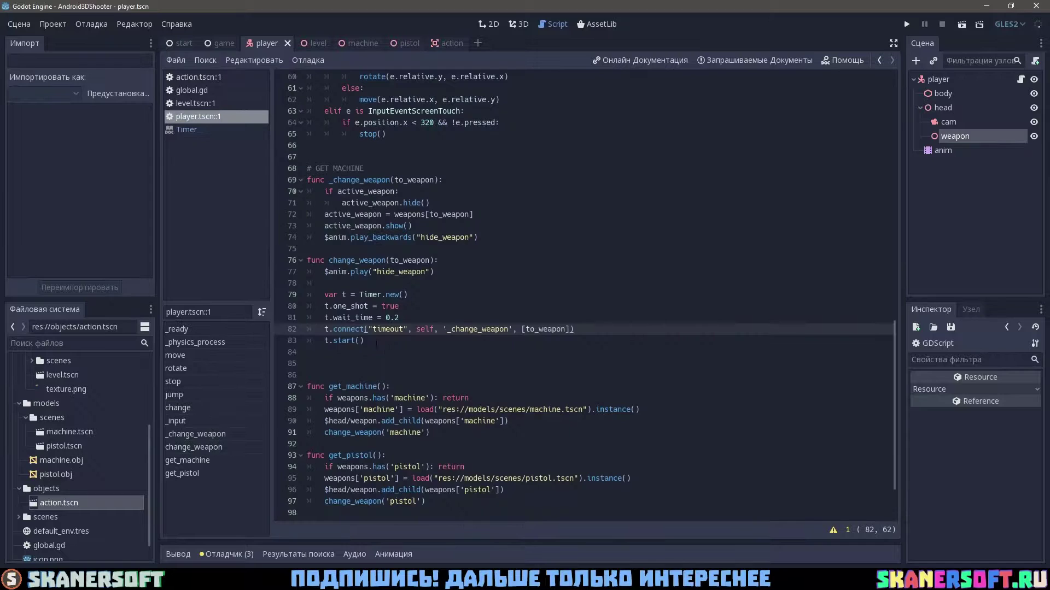
pyautogui.press('BackSpace')
pyautogui.write('t.start()')
# Playtest the game twice to check the timer-based weapon change
pyautogui.press('F5')
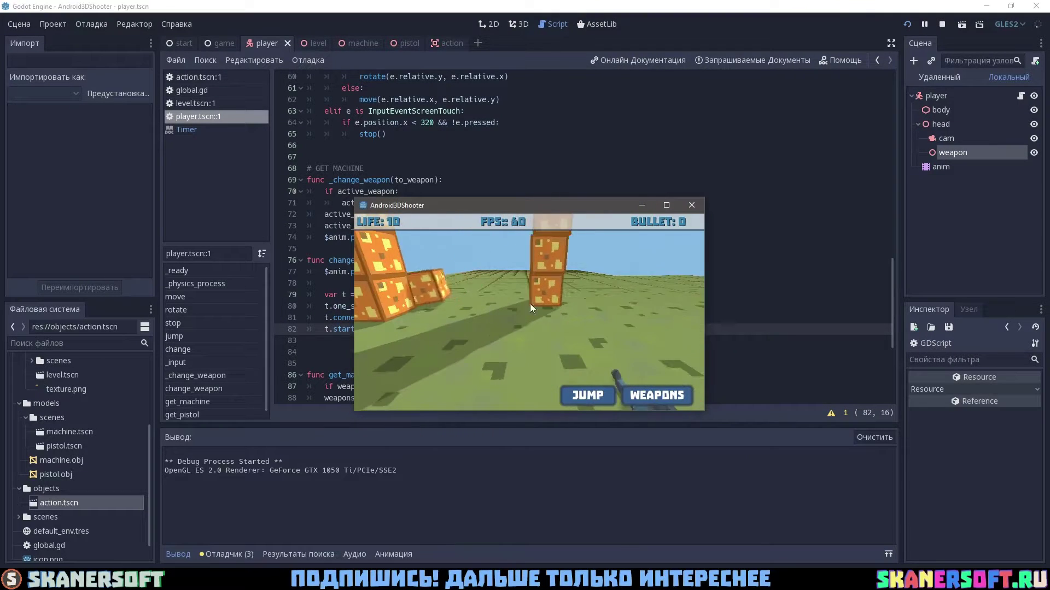
pyautogui.press('F8')
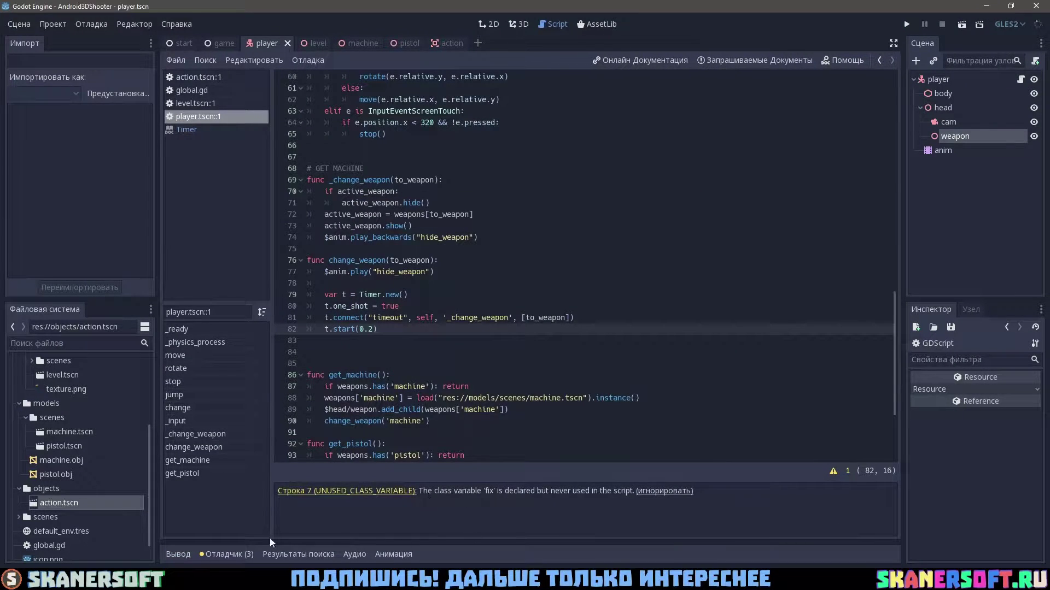
pyautogui.click(833, 471)
pyautogui.click(369, 329)
pyautogui.scroll(-1, 369, 329)
pyautogui.click(906, 24)
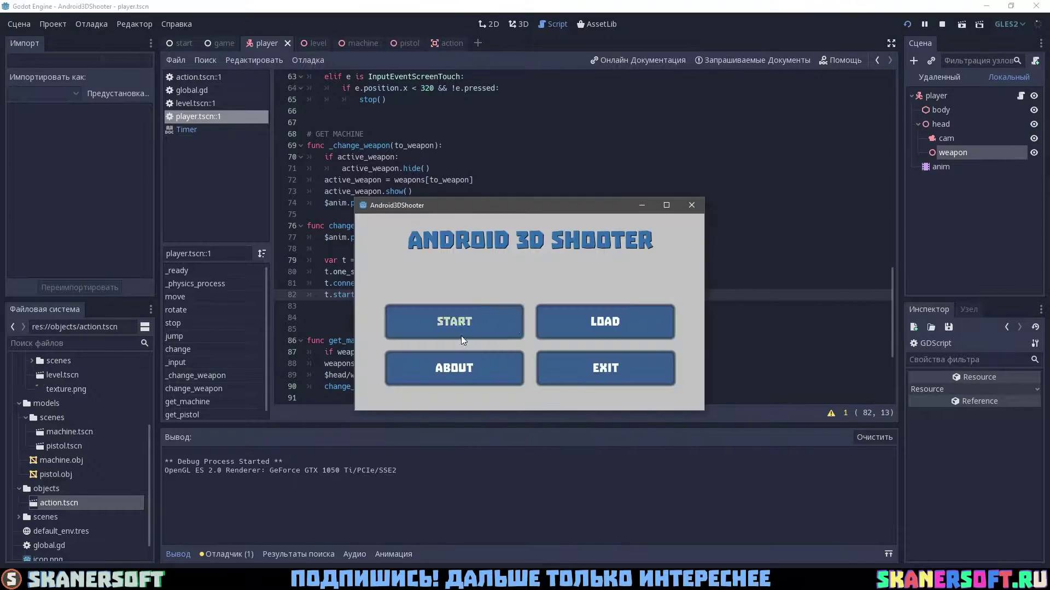
pyautogui.click(461, 336)
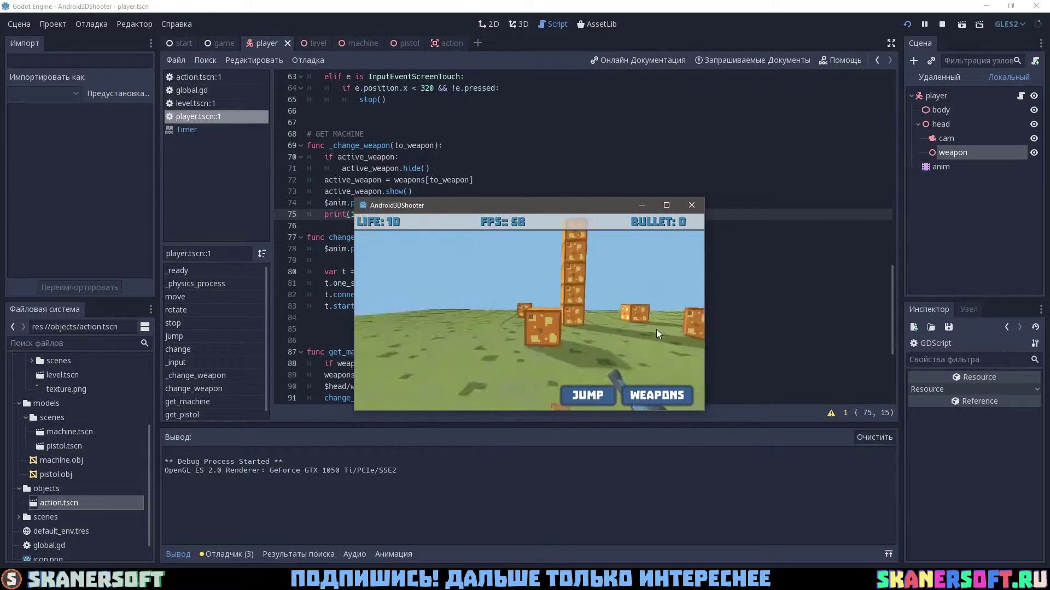
pyautogui.click(691, 205)
# Bring up the Timer class reference and browse its members
pyautogui.click(369, 306)
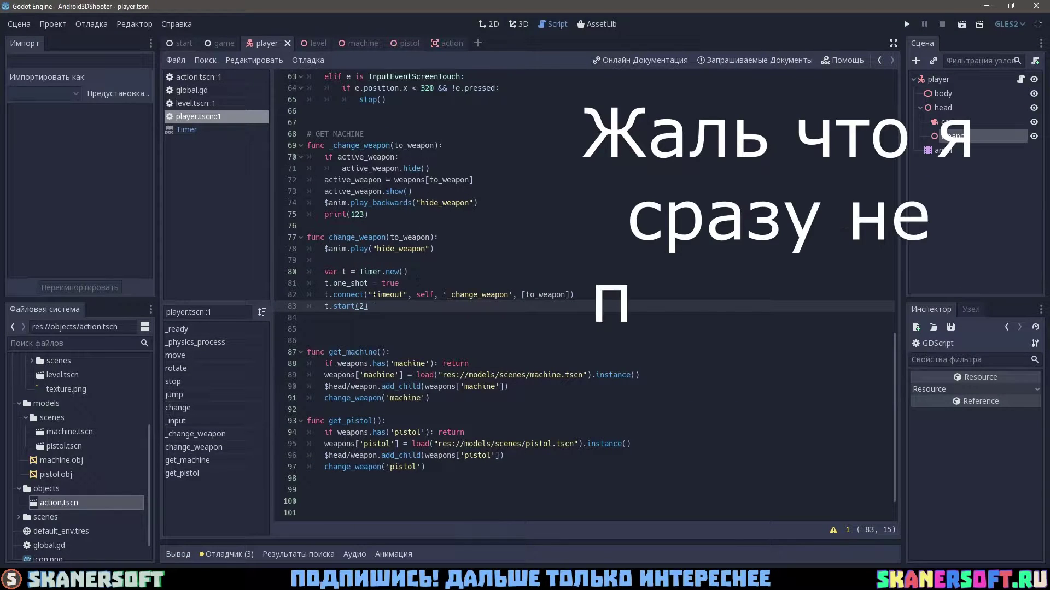
pyautogui.keyDown('ctrl'); pyautogui.click(369, 272); pyautogui.keyUp('ctrl')
pyautogui.scroll(-10, 497, 287)
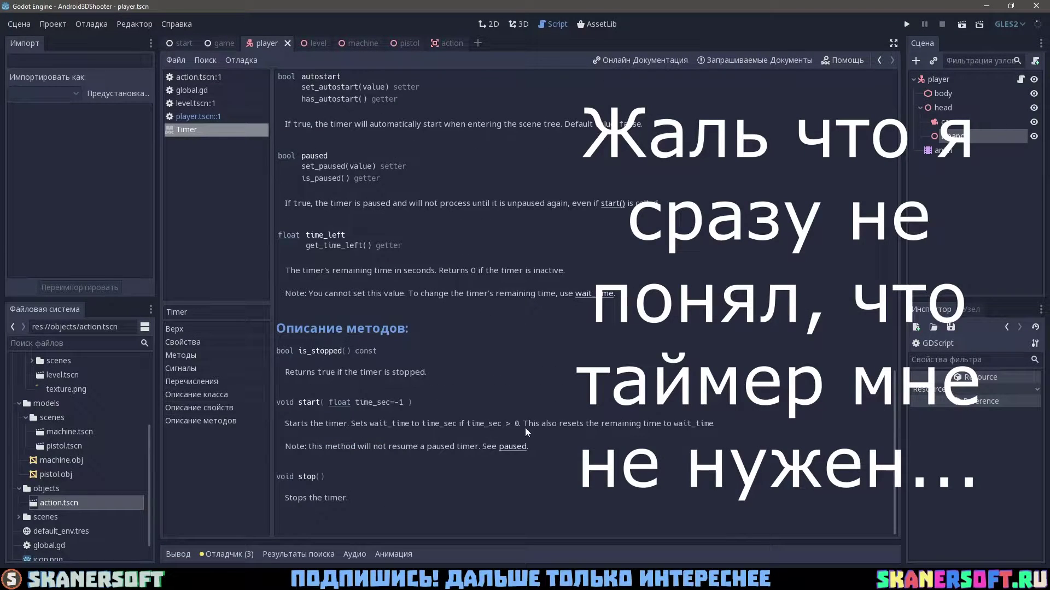
pyautogui.scroll(15, 417, 441)
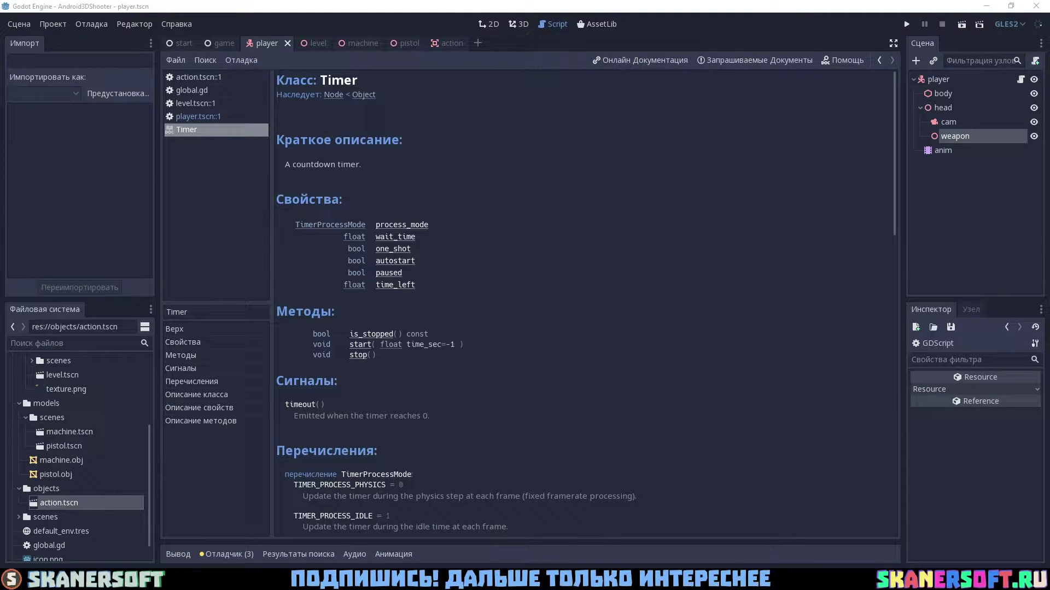
# Delete the timer lines from change_weapon and save the player script
pyautogui.click(198, 116)
pyautogui.moveTo(304, 339); pyautogui.dragTo(509, 371)
pyautogui.hotkey('ctrl', 'c')
pyautogui.press('Delete')
pyautogui.hotkey('ctrl', 's')
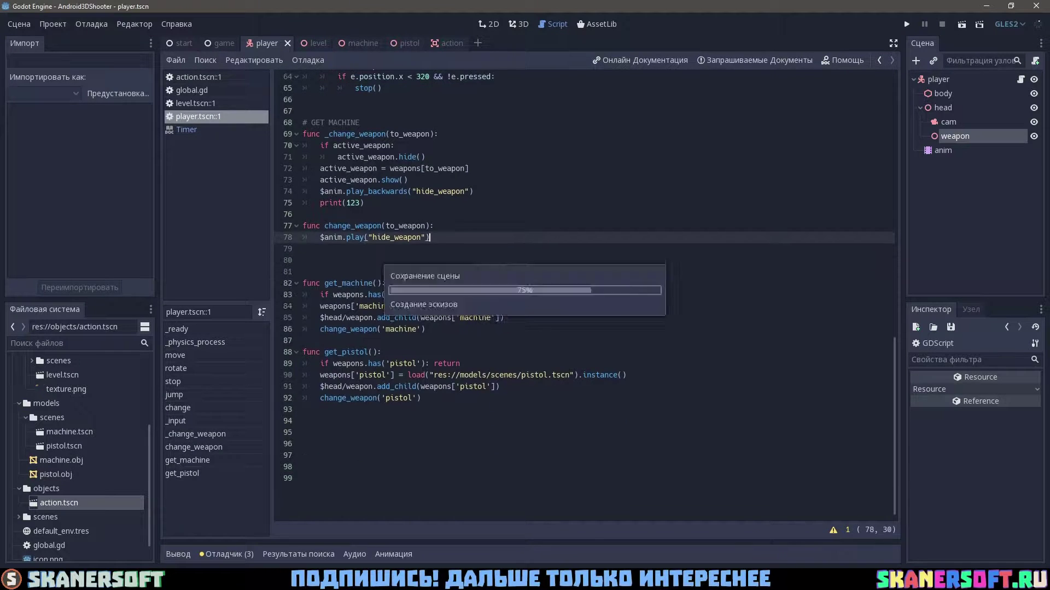
# Paste the timer lines back after hide_weapon and add an add_child(t) line
pyautogui.click(408, 267)
pyautogui.hotkey('ctrl', 'v')
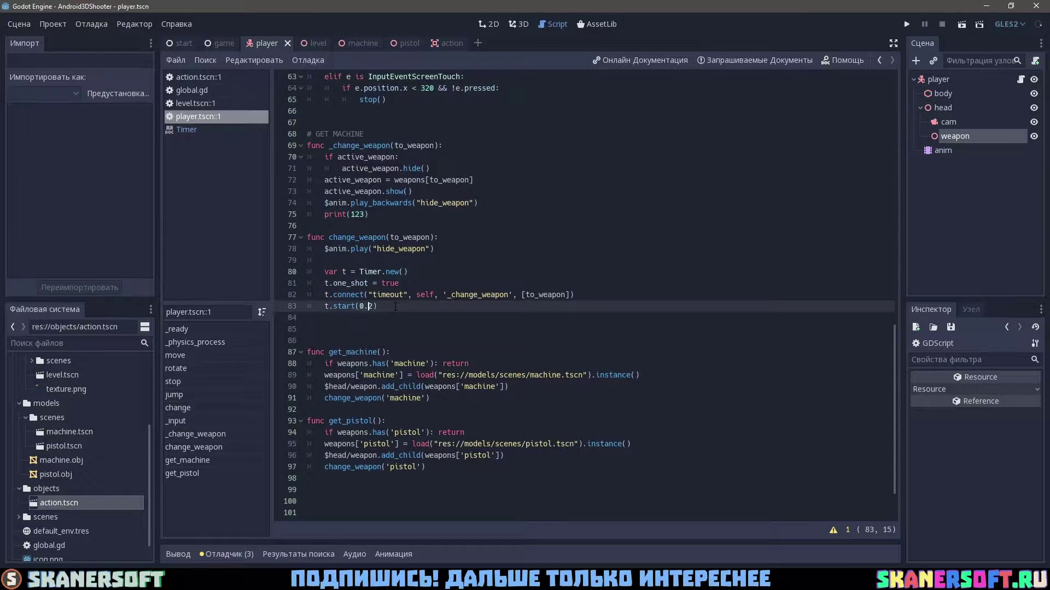
pyautogui.press('Up')
pyautogui.press('End')
pyautogui.press('Return')
pyautogui.write('add_ch')
pyautogui.press('Return')
pyautogui.write('t')
pyautogui.press('Down')
pyautogui.press('Down')
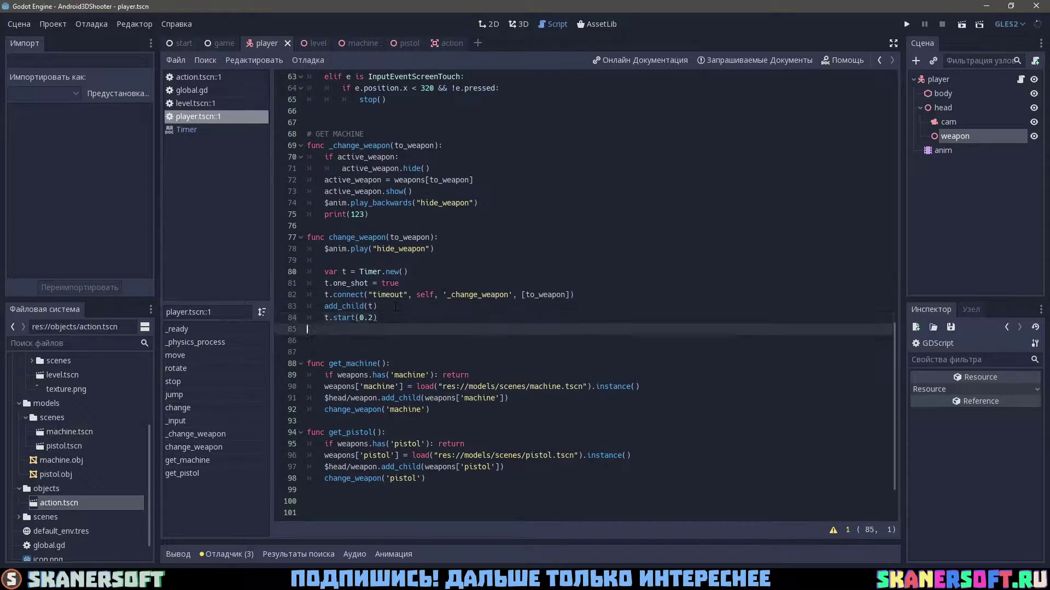
# Test-run the game several times and inspect the player in its 3D view
pyautogui.press('F5')
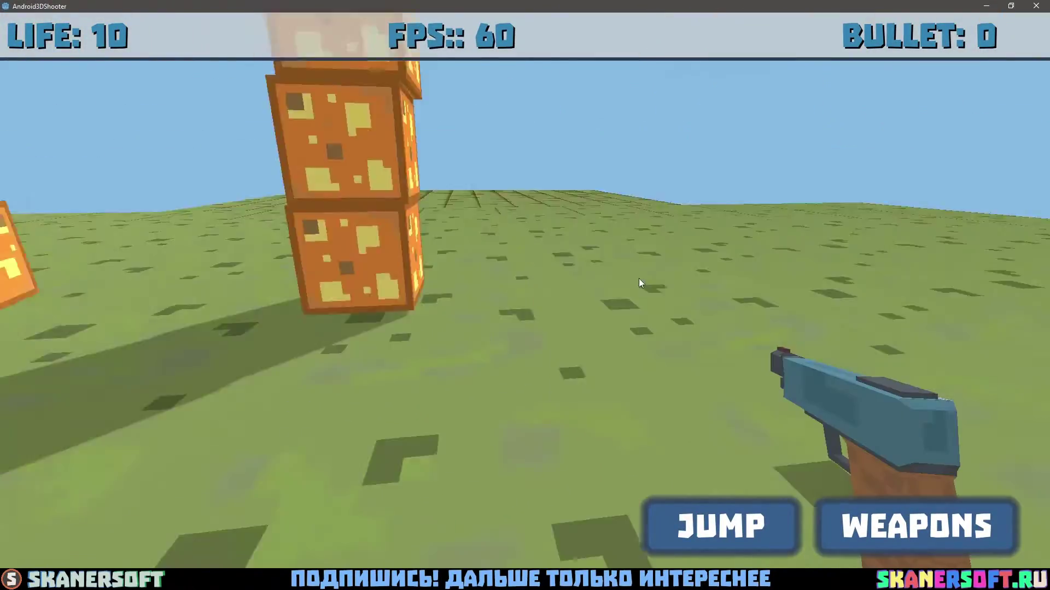
pyautogui.press('F8')
pyautogui.click(519, 24)
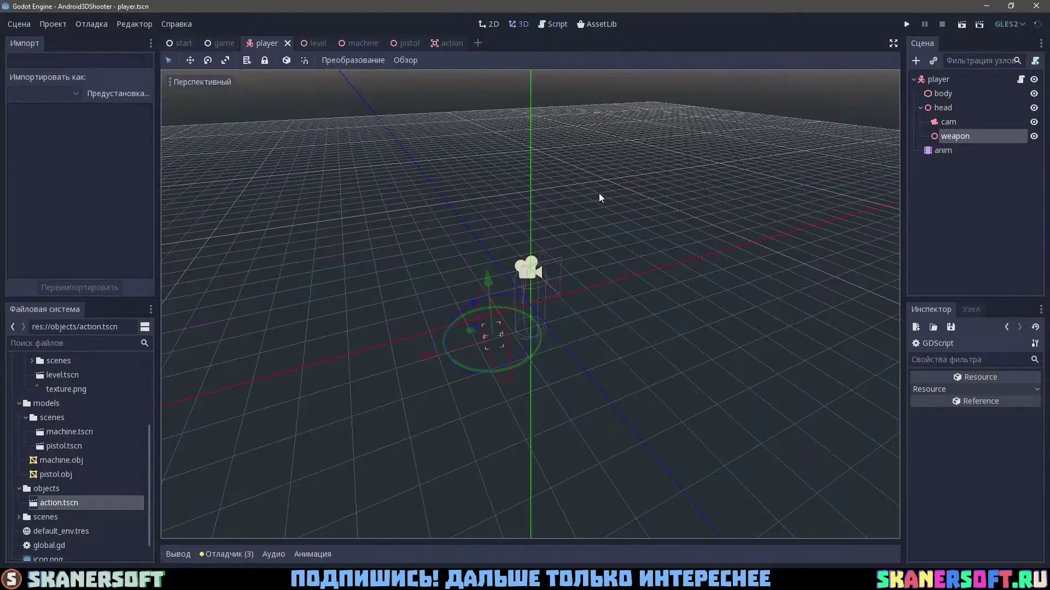
pyautogui.moveTo(599, 192); pyautogui.dragTo(542, 299, button='middle')
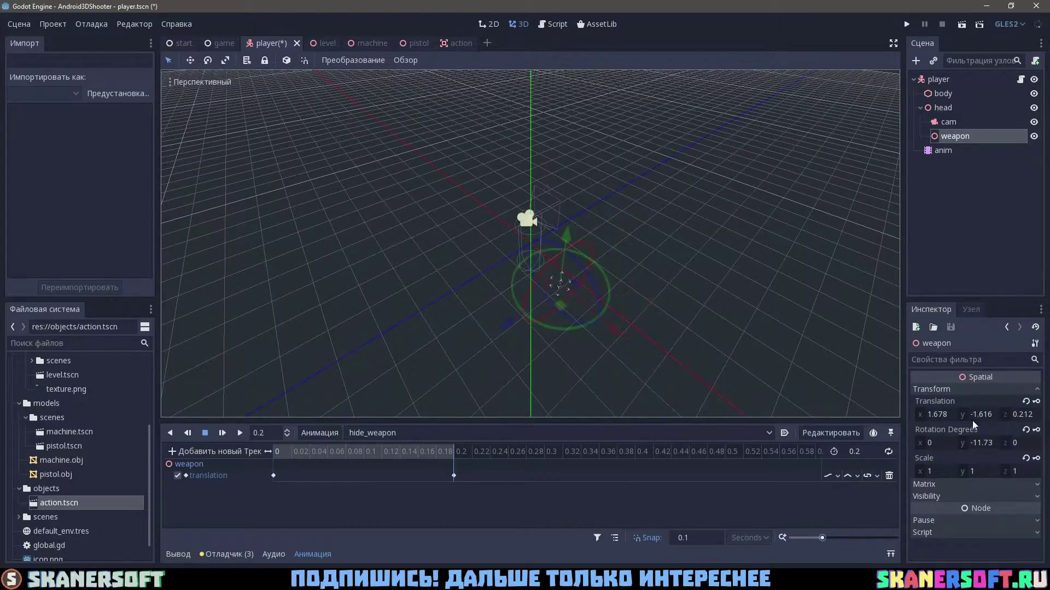
pyautogui.press('F5')
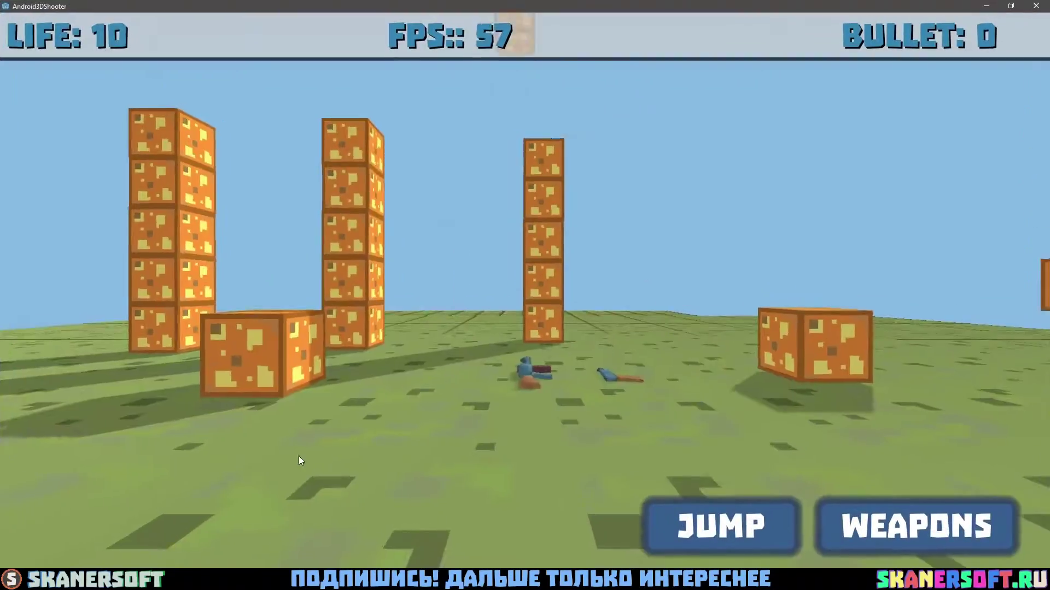
pyautogui.press('F8')
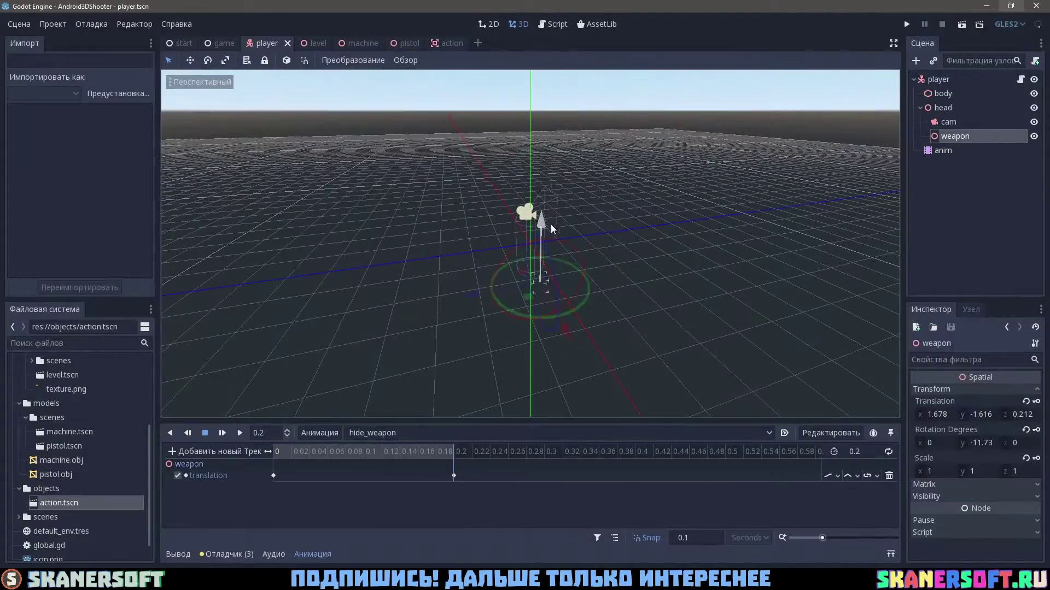
pyautogui.press('F5')
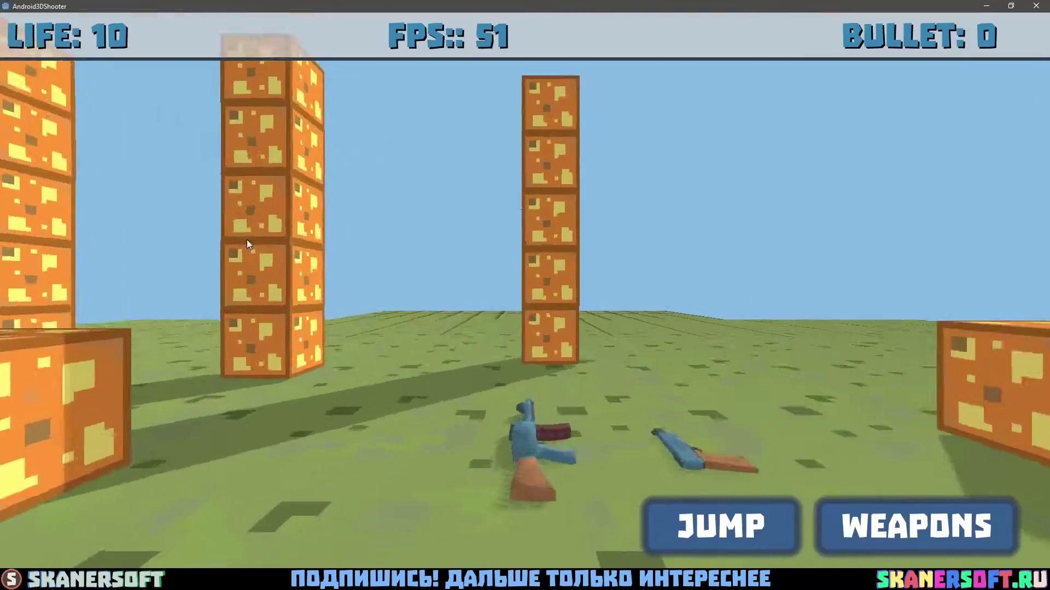
pyautogui.press('F8')
# Remove the timer lines and print(123) so change_weapon calls _change_weapon(to_weapon) directly
pyautogui.press('F3')
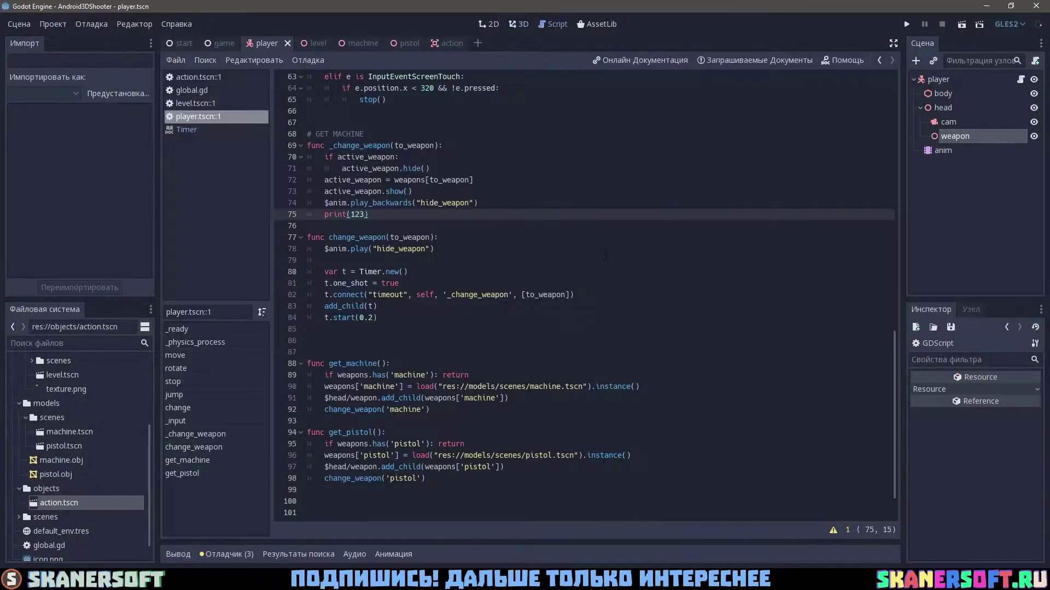
pyautogui.moveTo(377, 317); pyautogui.dragTo(316, 267)
pyautogui.press('BackSpace')
pyautogui.click(368, 213)
pyautogui.press('BackSpace')
pyautogui.press('BackSpace')
pyautogui.press('BackSpace')
pyautogui.click(371, 224)
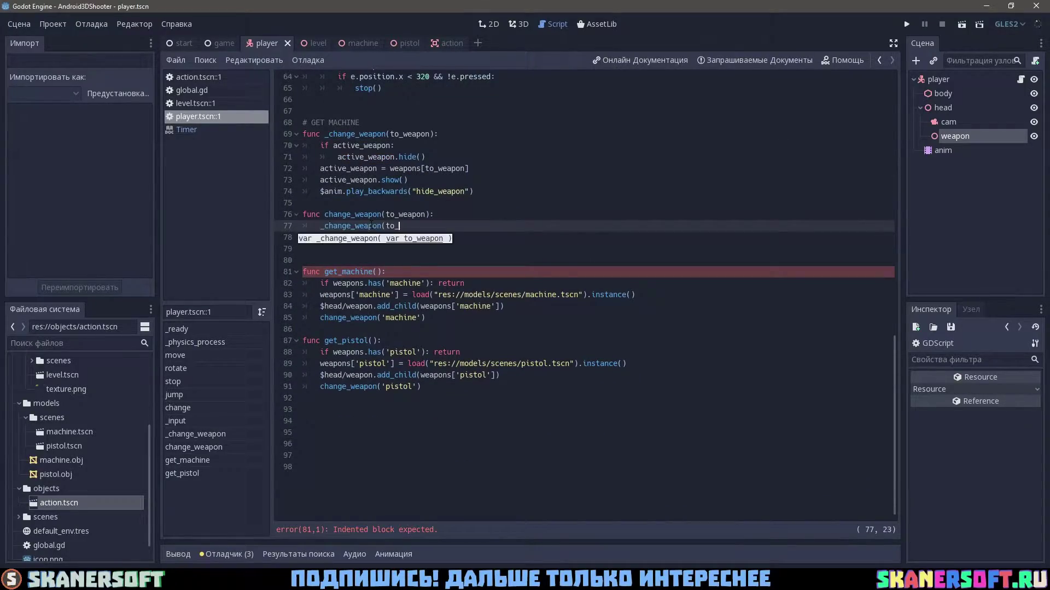
# Playtest the game and look around the level
pyautogui.press('F5')
pyautogui.click(458, 321)
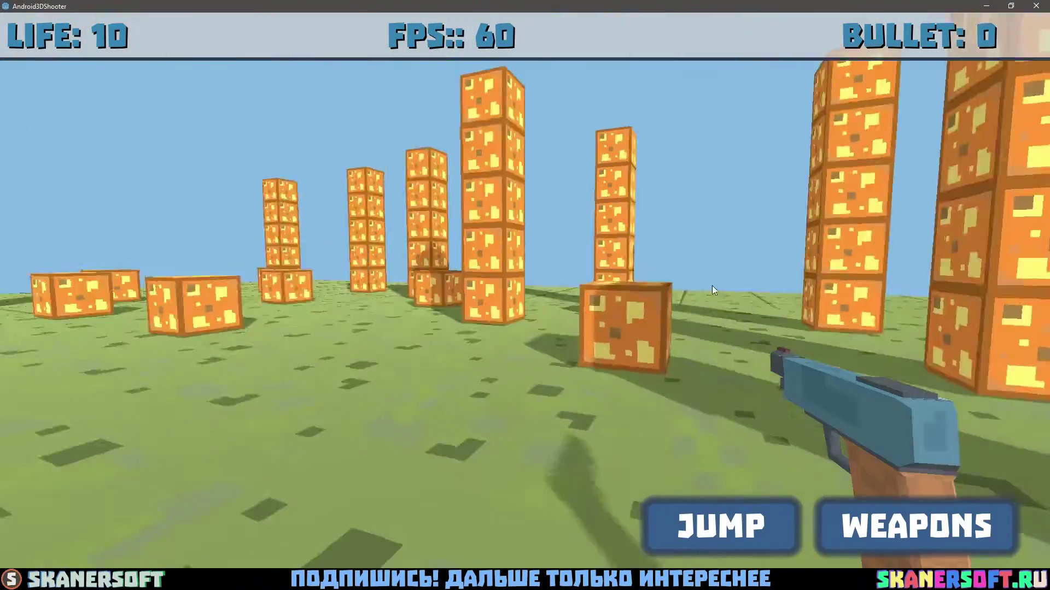
pyautogui.moveTo(714, 290)
pyautogui.mouseDown()
pyautogui.moveTo(910, 433)
pyautogui.moveTo(775, 503)
pyautogui.mouseUp()
pyautogui.press('F8')
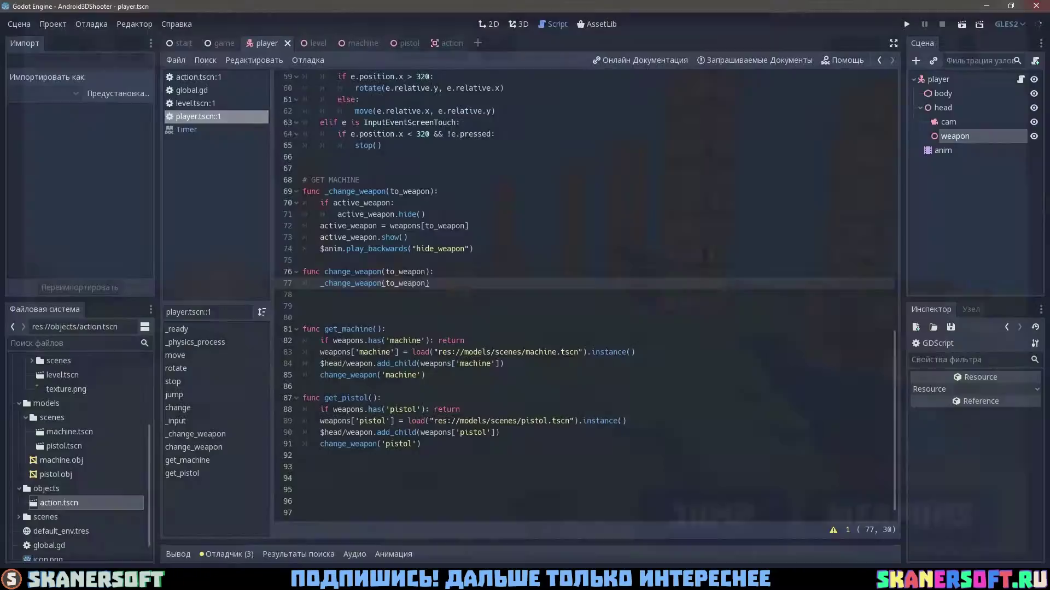
pyautogui.press('F5')
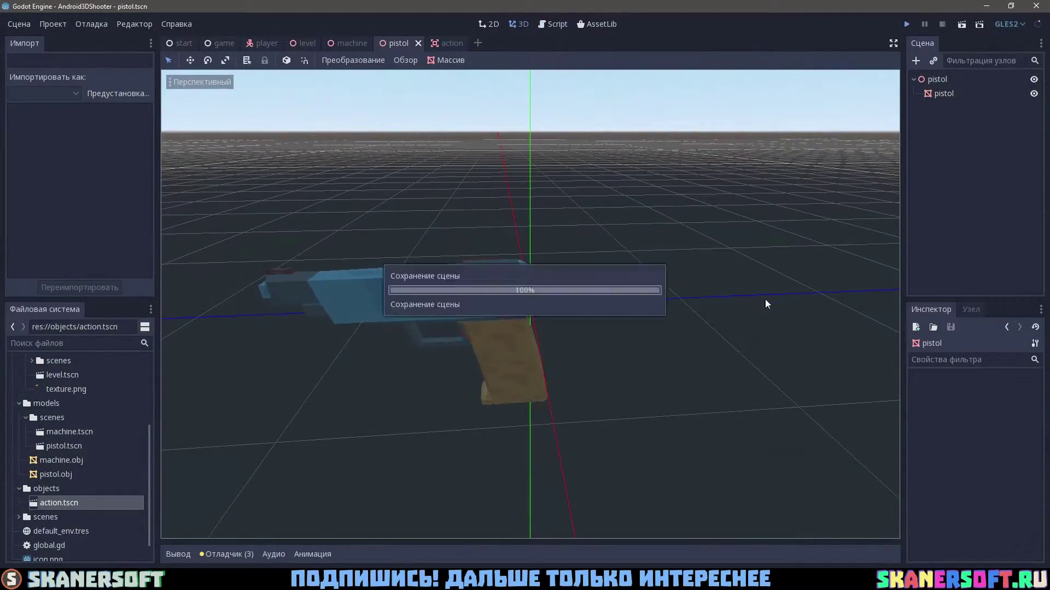
pyautogui.press('F8')
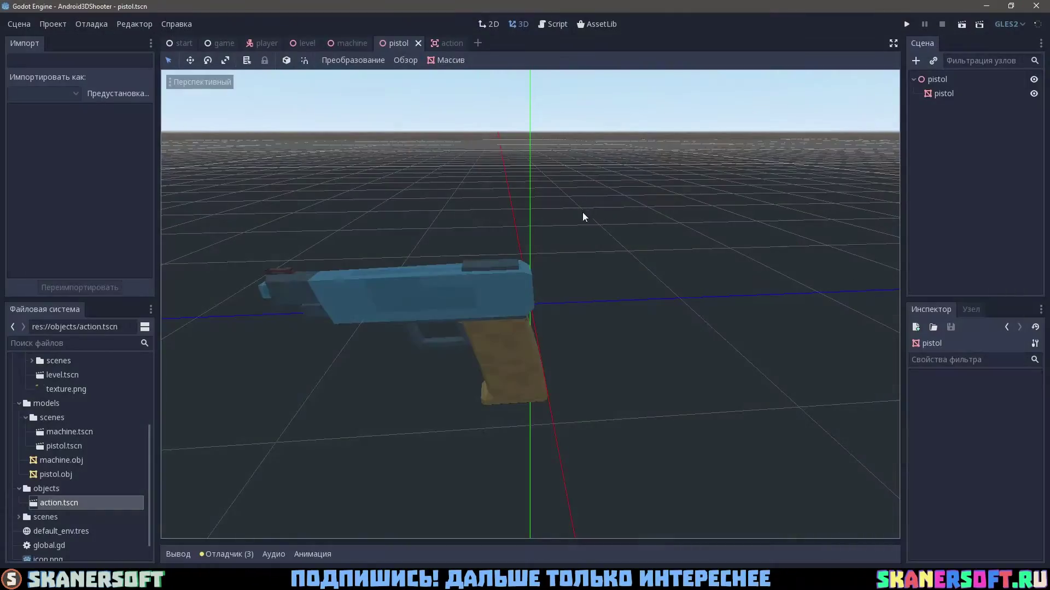
# Run from the player scene and walk over the pistol to confirm the weapon swap
pyautogui.click(304, 48)
pyautogui.click(264, 43)
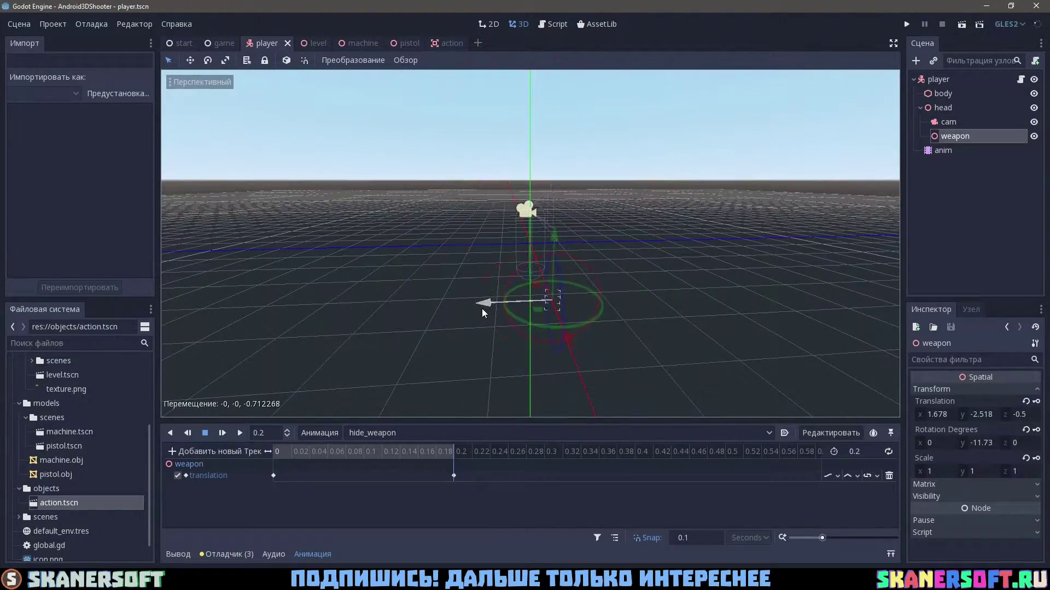
pyautogui.press('F5')
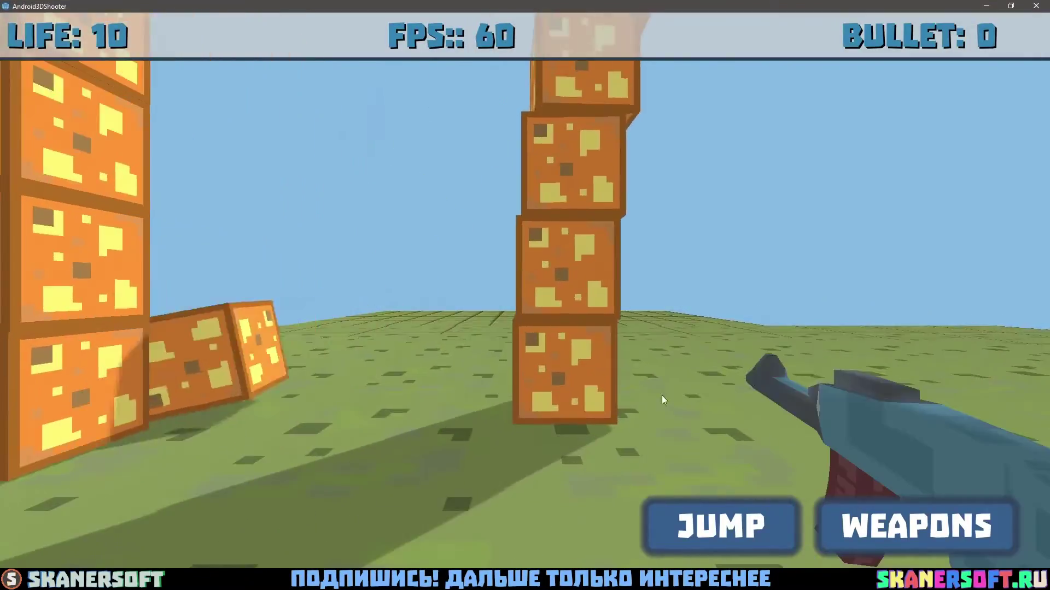
pyautogui.moveTo(663, 401); pyautogui.dragTo(955, 79)
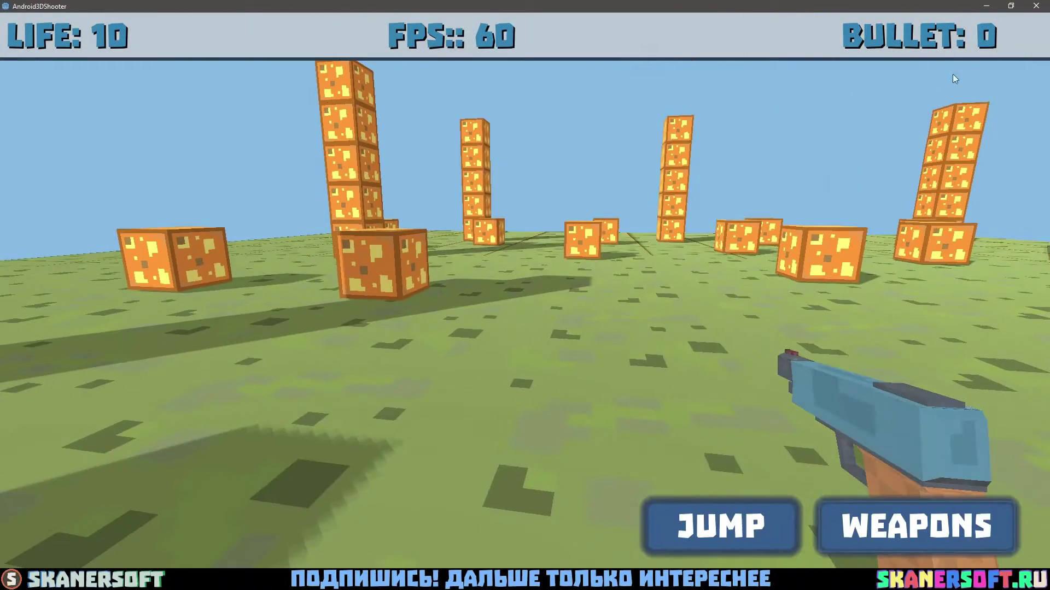
pyautogui.hotkey('alt', 'F4')
pyautogui.press('F5')
pyautogui.click(481, 313)
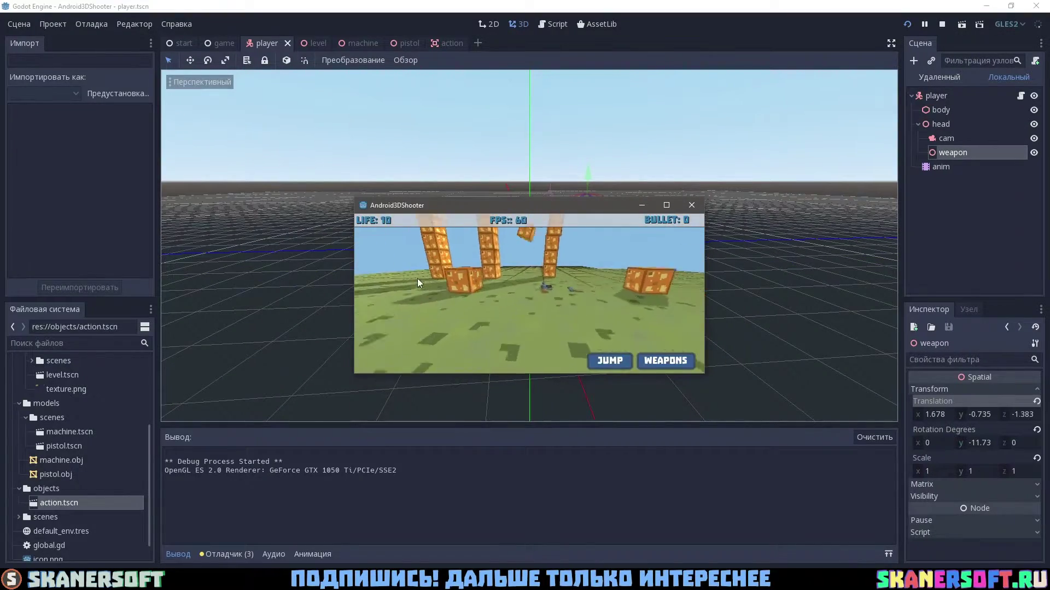
pyautogui.hotkey('alt', 'F4')
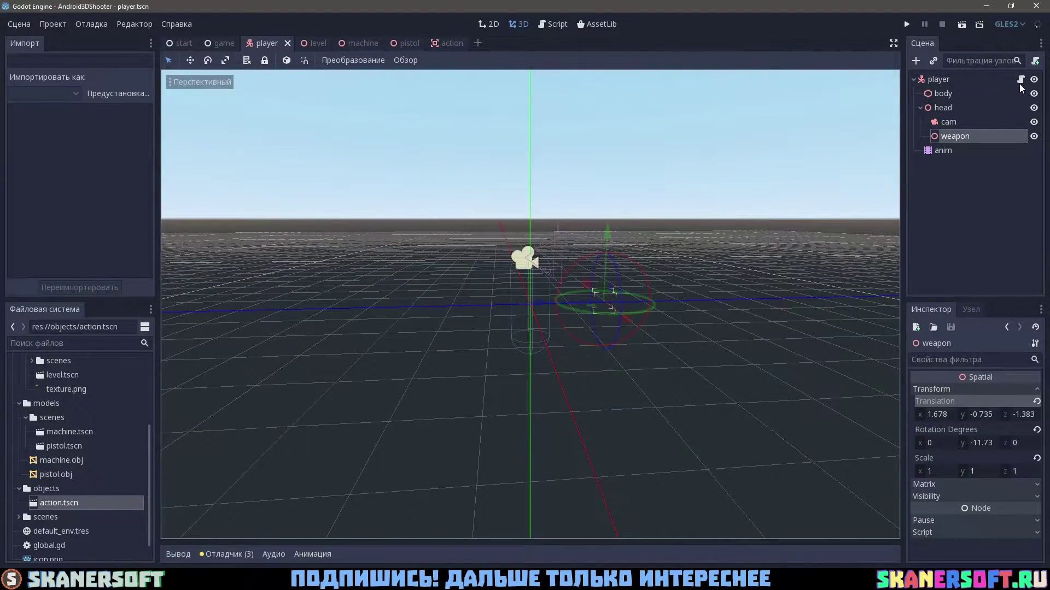
# Open the player script via the game scene and restore the empty change() function
pyautogui.click(218, 45)
pyautogui.press('F3')
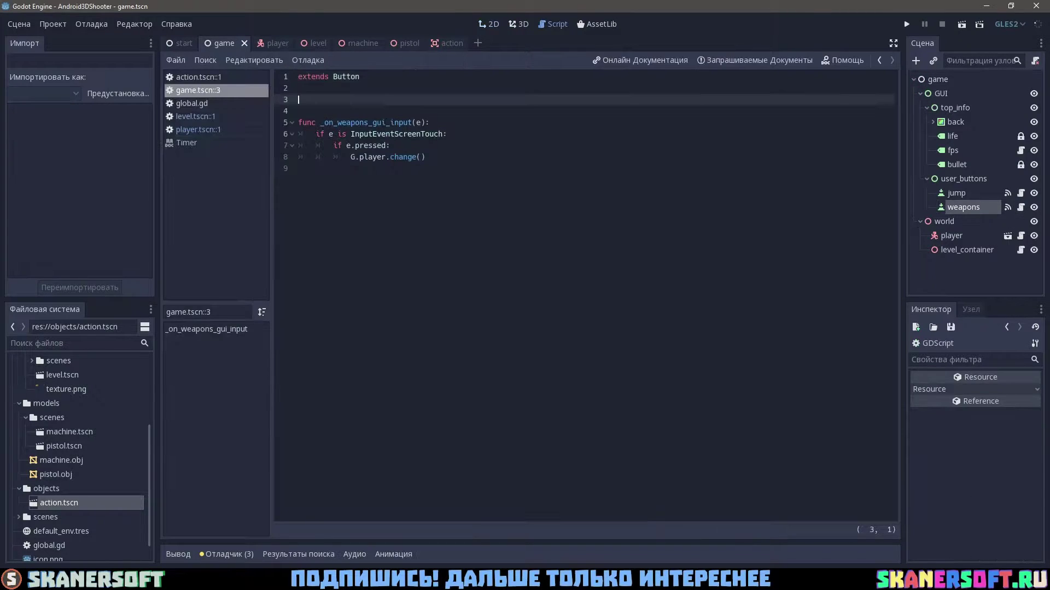
pyautogui.click(202, 131)
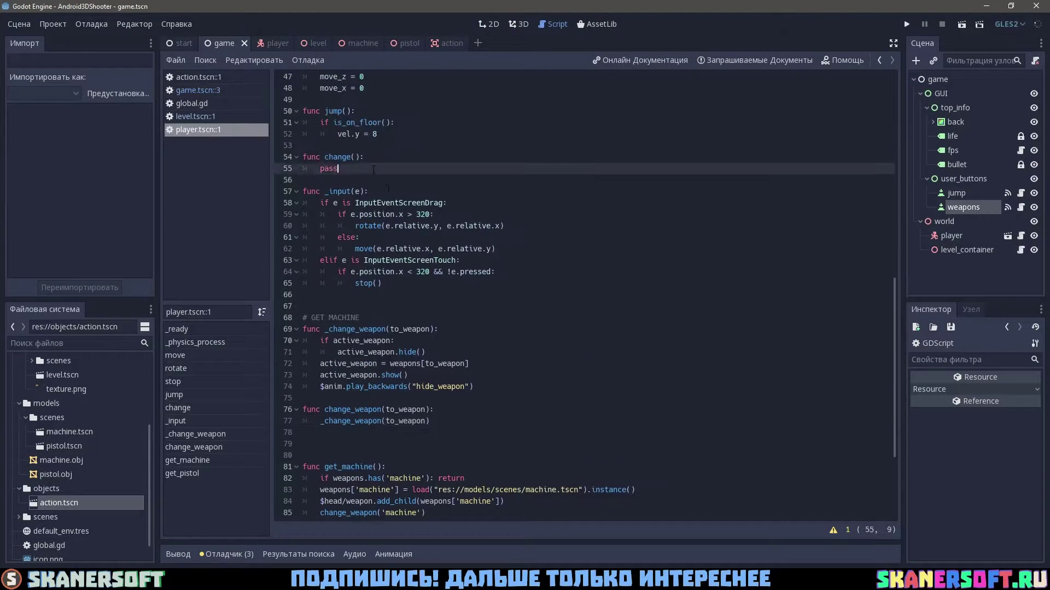
pyautogui.hotkey('ctrl', 'z')
pyautogui.click(351, 352)
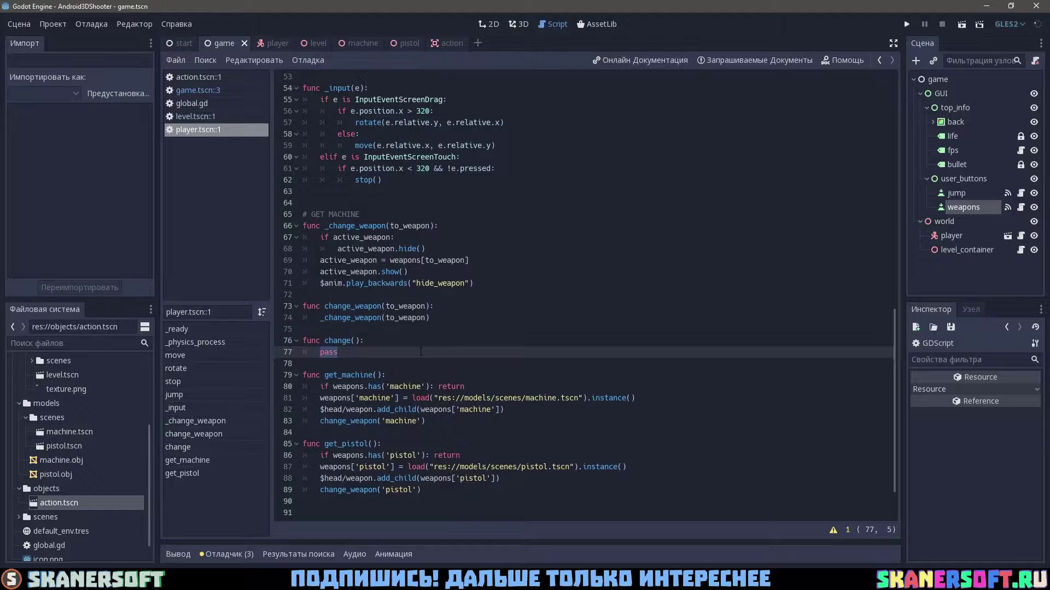
# Declare var index_weapon below the active_weapon declaration
pyautogui.scroll(8, 420, 351)
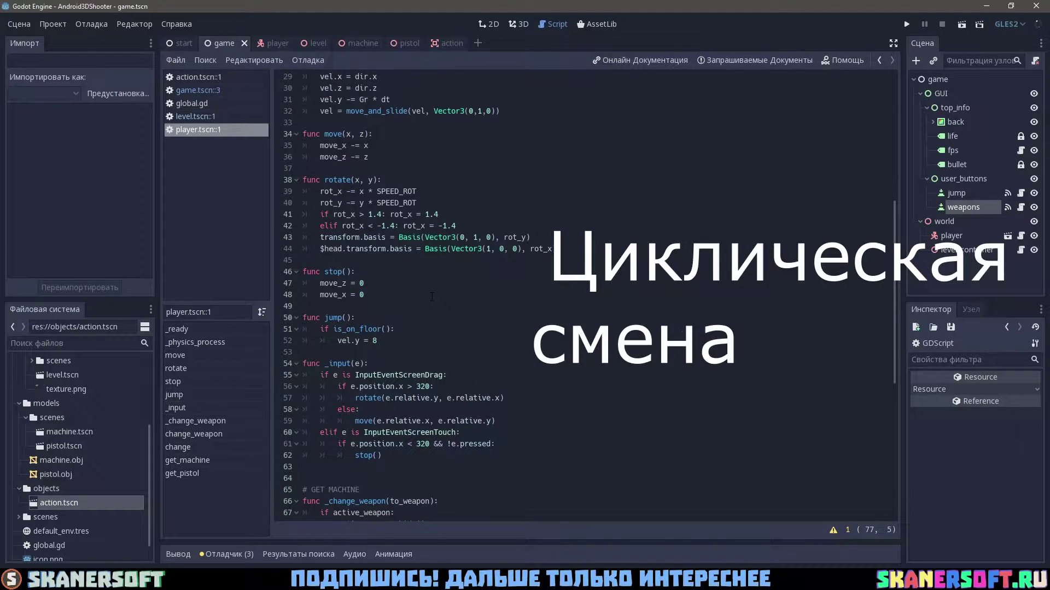
pyautogui.scroll(9, 432, 297)
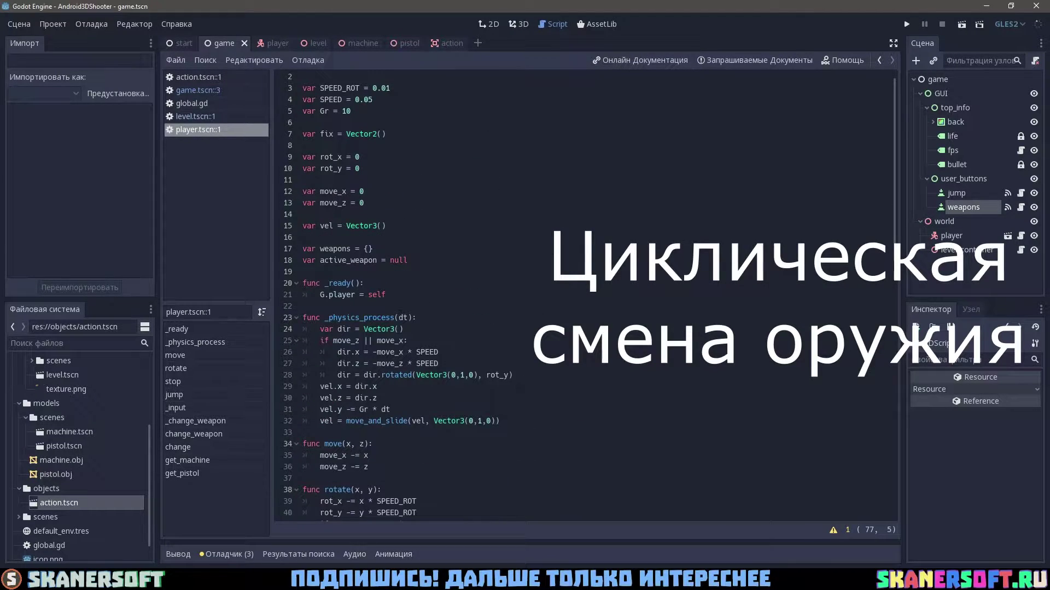
pyautogui.click(440, 268)
pyautogui.press('Return')
pyautogui.write('var index_weapon =')
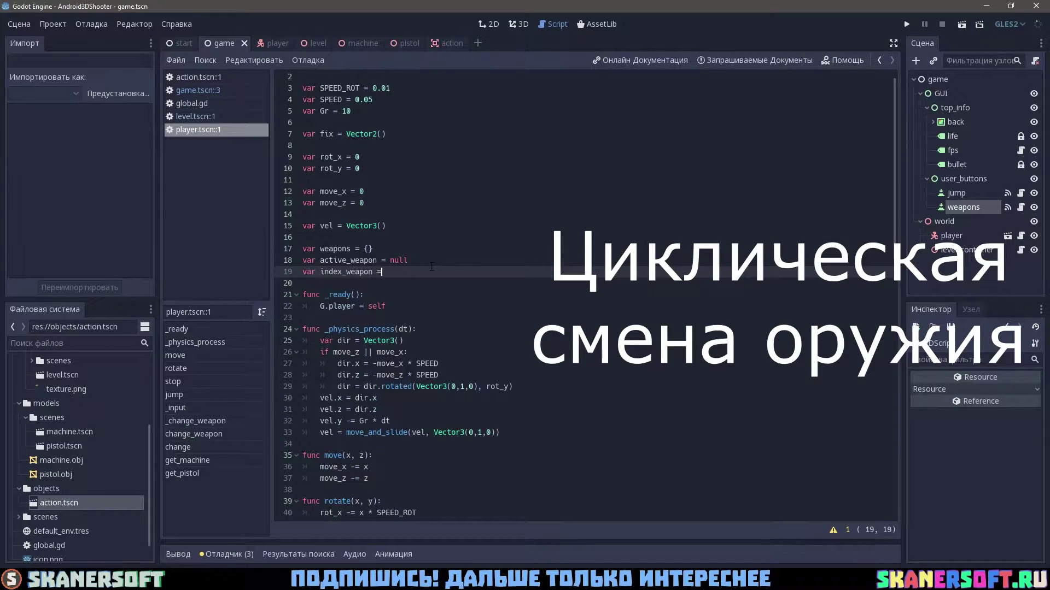
# In change(), add 'var all = weapons.size()', 'print(all)' and a 'for' keyword, then look it up
pyautogui.scroll(-19, 416, 274)
pyautogui.click(375, 292)
pyautogui.write('var all_we')
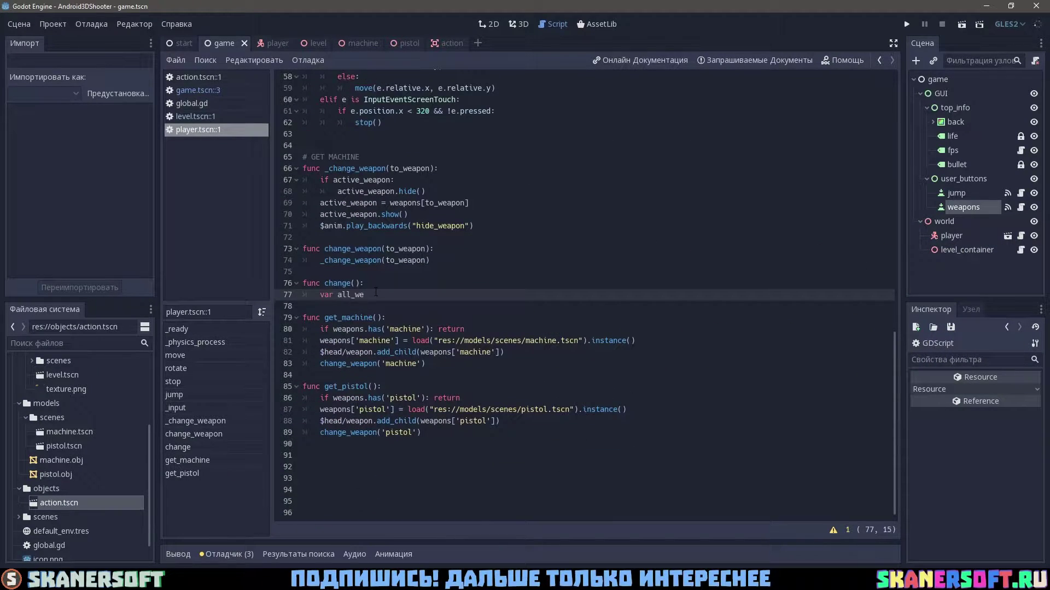
pyautogui.write('ze()')
pyautogui.press('Return')
pyautogui.write('print(a')
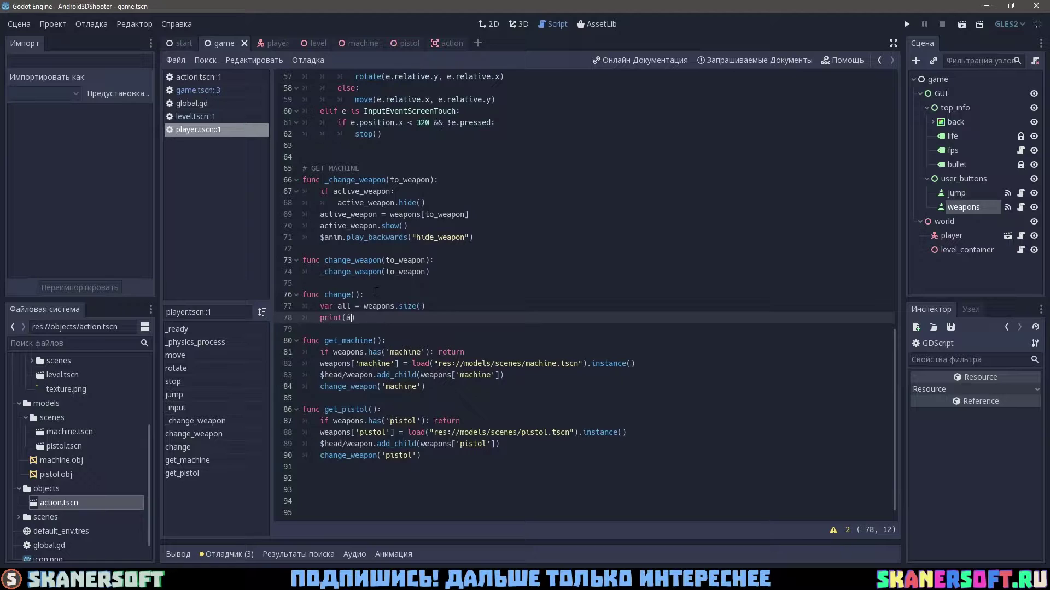
pyautogui.write('ll)')
pyautogui.press('Return')
pyautogui.write('for')
pyautogui.press('BackSpace')
pyautogui.press('BackSpace')
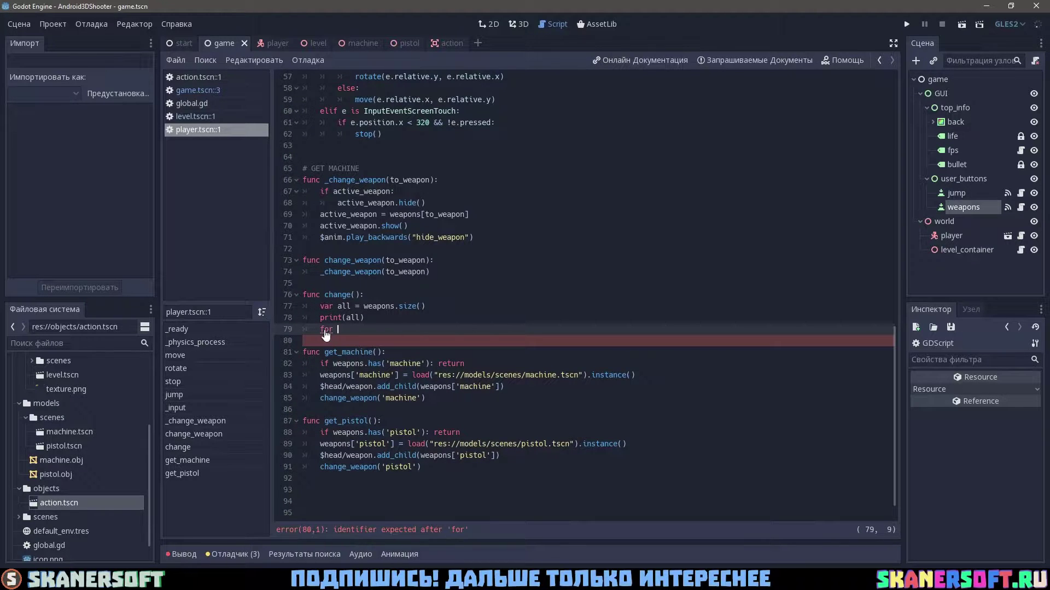
pyautogui.keyDown('ctrl'); pyautogui.click(326, 331); pyautogui.keyUp('ctrl')
# Search the GDScript reference for the for-loop syntax
pyautogui.hotkey('ctrl', 'f')
pyautogui.write('for s')
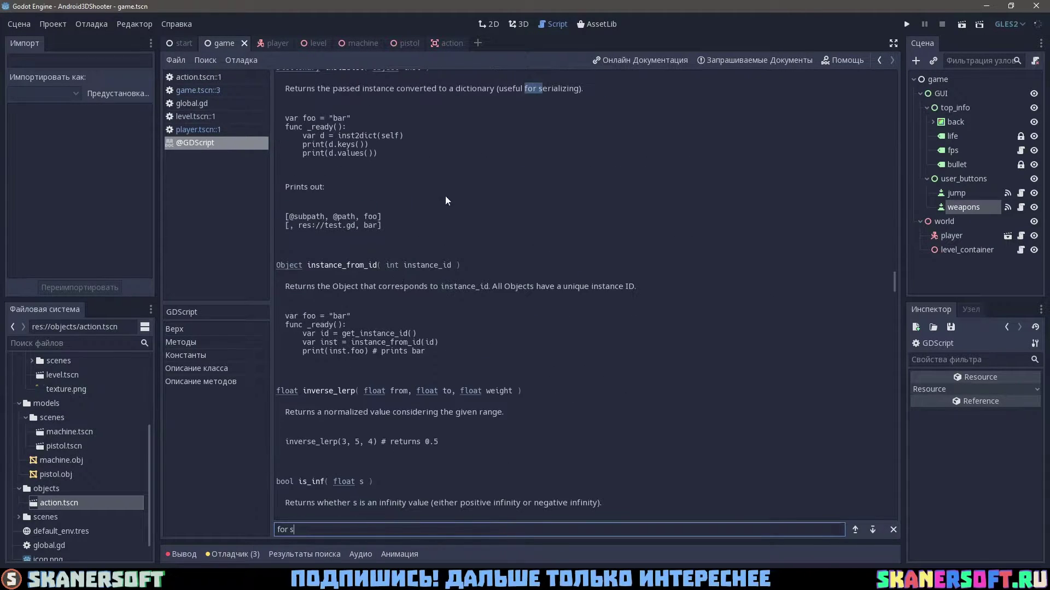
pyautogui.press('Escape')
pyautogui.scroll(-5, 444, 236)
pyautogui.scroll(3, 457, 250)
pyautogui.scroll(15, 458, 255)
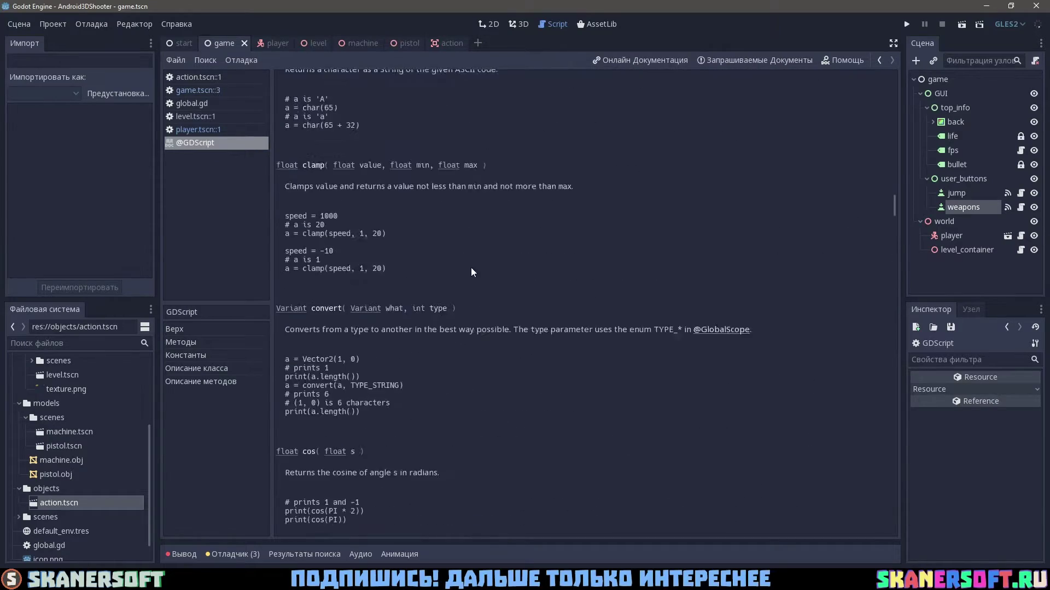
pyautogui.scroll(-10, 465, 271)
# Complete the loop header as 'for i in range(all):' in the player script
pyautogui.click(198, 129)
pyautogui.click(339, 318)
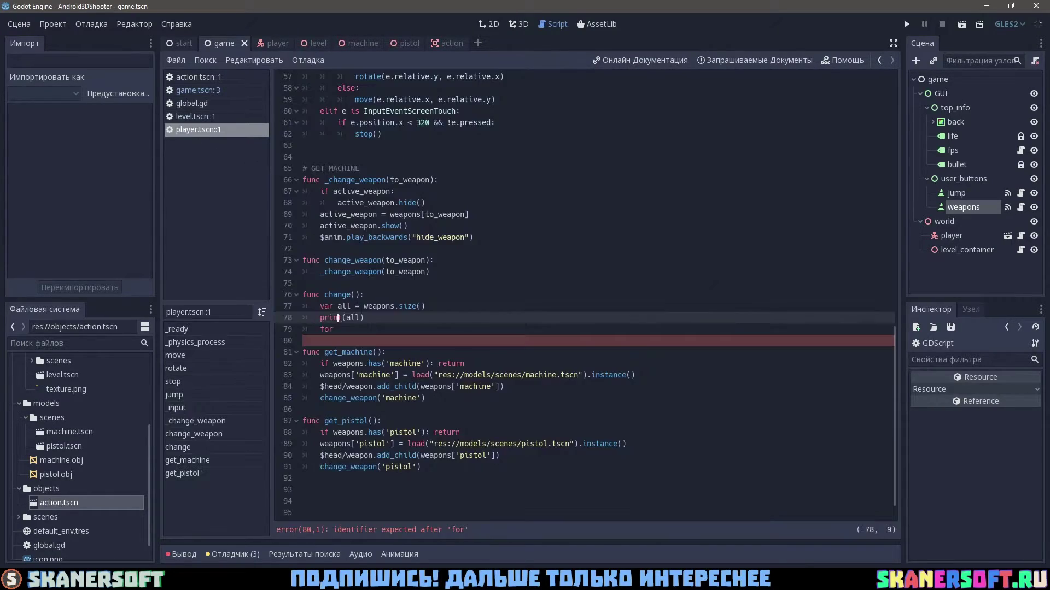
pyautogui.click(389, 326)
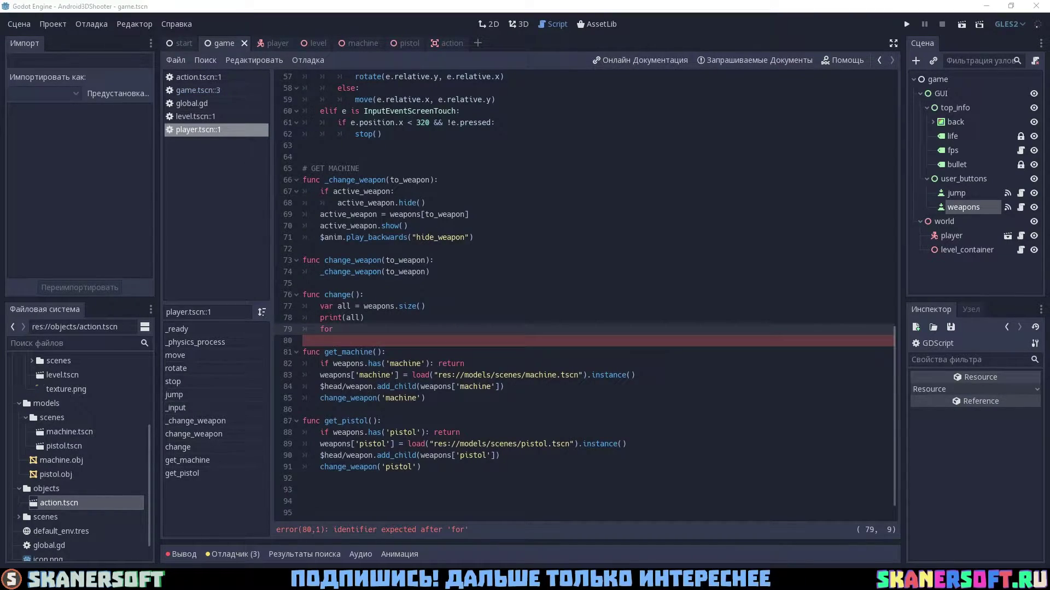
pyautogui.click(653, 53)
pyautogui.write('i in range')
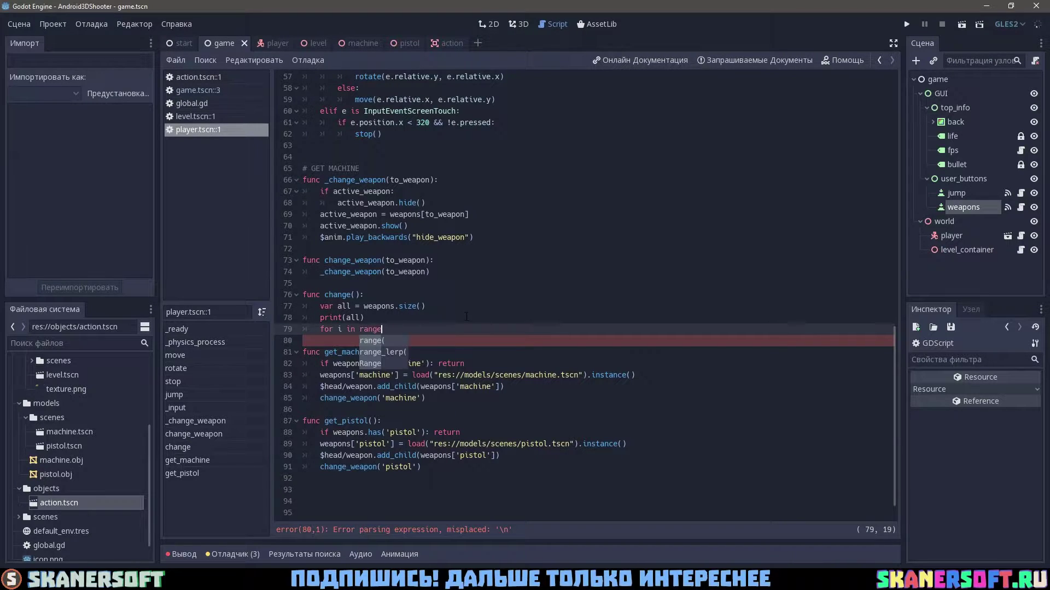
pyautogui.write('(all):')
pyautogui.press('Return')
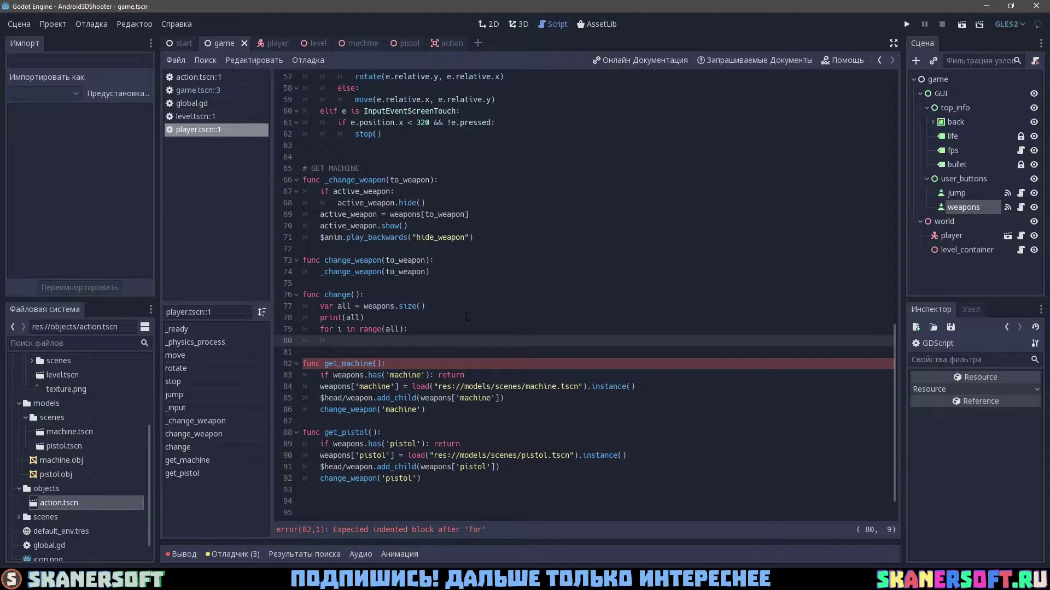
# Start another variable declaration, 'var ac', among the declarations at the top
pyautogui.scroll(5, 466, 316)
pyautogui.scroll(10, 466, 316)
pyautogui.click(422, 238)
pyautogui.press('Return')
pyautogui.write('var ac')
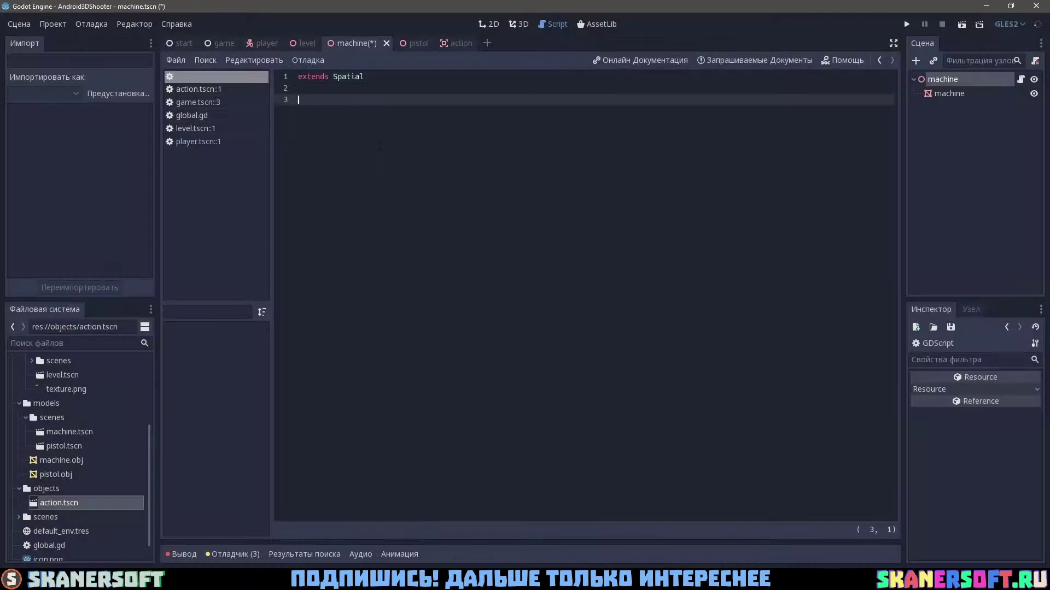
# Close the machine scene without saving and clear the unfinished print line in change()
pyautogui.click(386, 43)
pyautogui.click(607, 300)
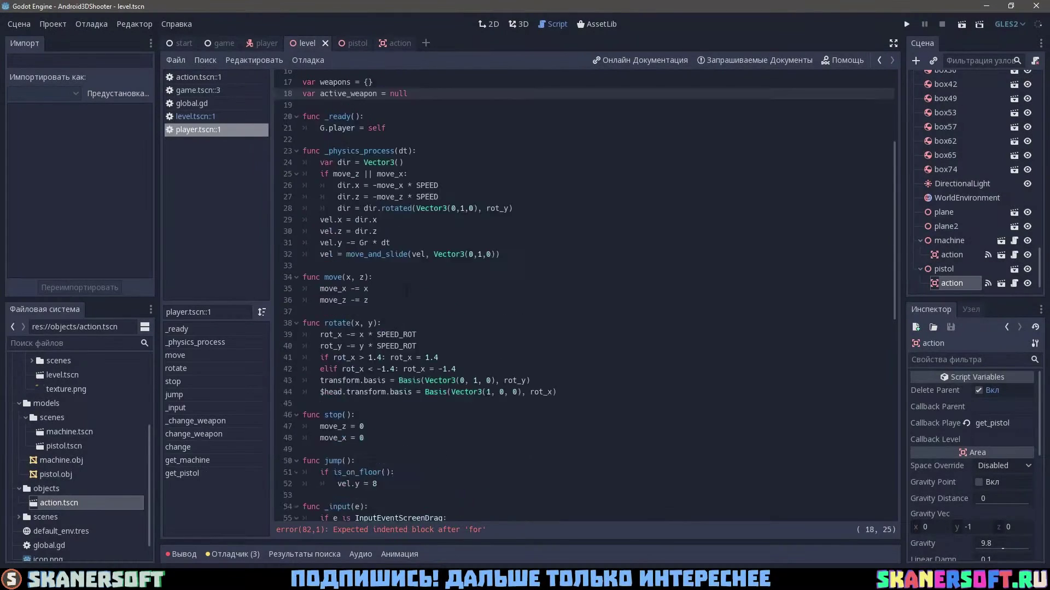
pyautogui.write('print(all[i')
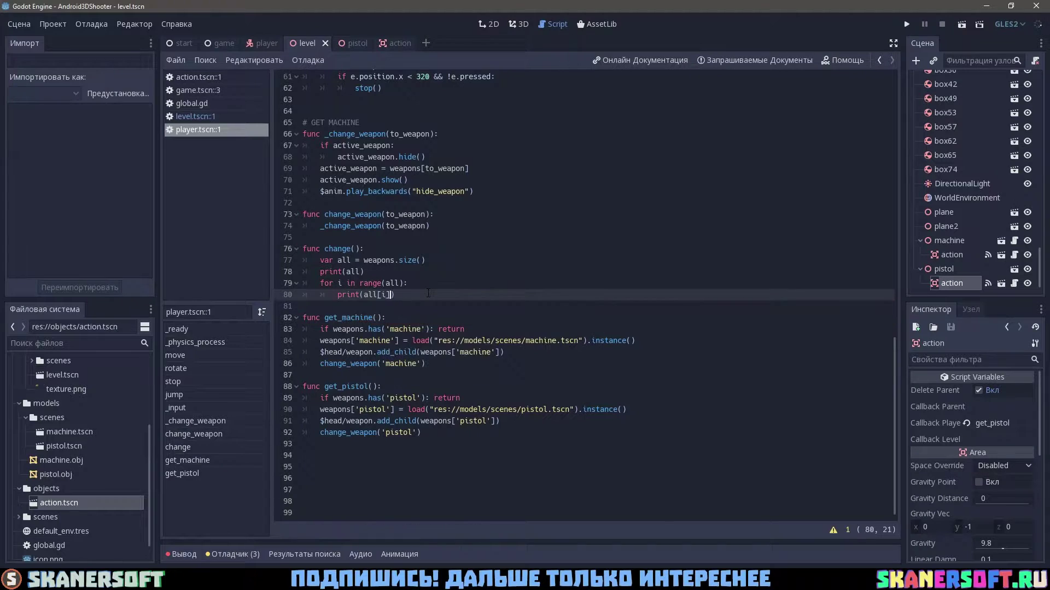
pyautogui.press('BackSpace')
pyautogui.press('BackSpace')
pyautogui.press('BackSpace')
pyautogui.write('weapons.')
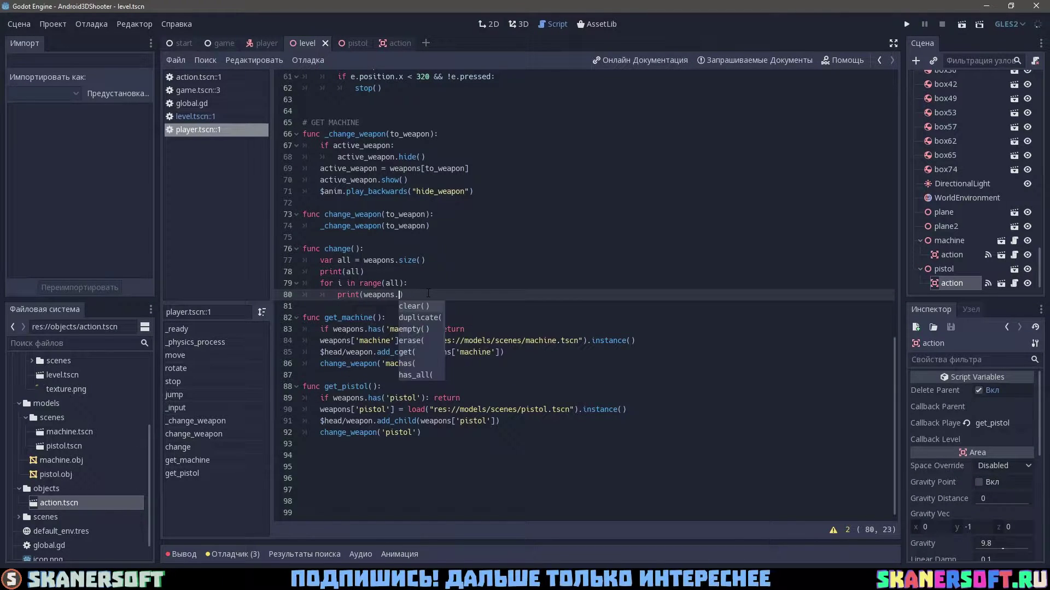
pyautogui.press('Escape')
pyautogui.hotkey('shift', 'Home')
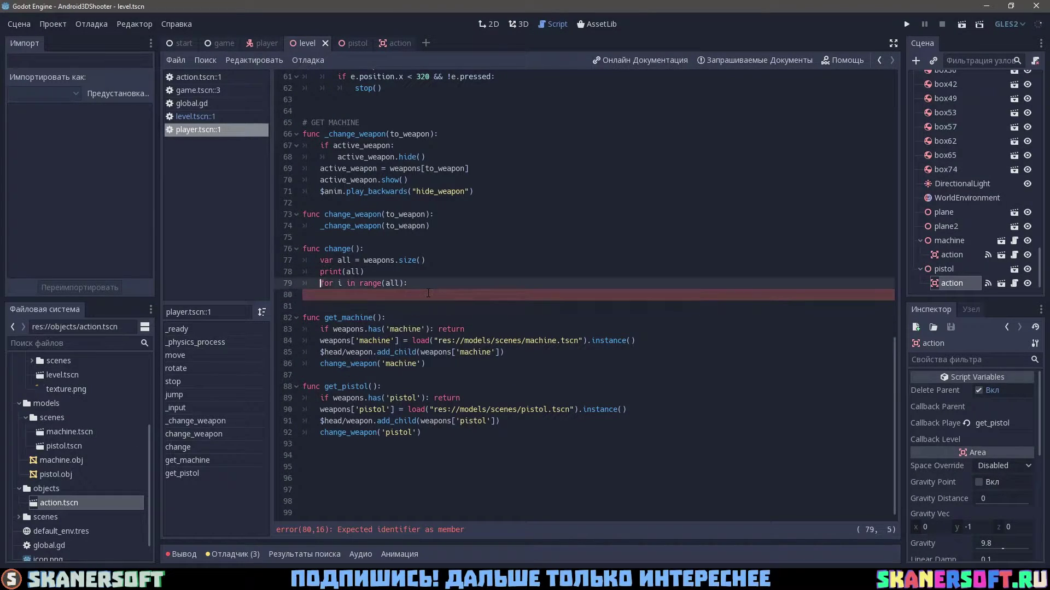
pyautogui.press('BackSpace')
pyautogui.press('Up')
pyautogui.press('Up')
# Delete the var all lines and change the loop header to 'for i in weapons:'
pyautogui.hotkey('ctrl', 'shift', 'k')
pyautogui.press('Up')
pyautogui.hotkey('ctrl', 'shift', 'k')
pyautogui.press('End')
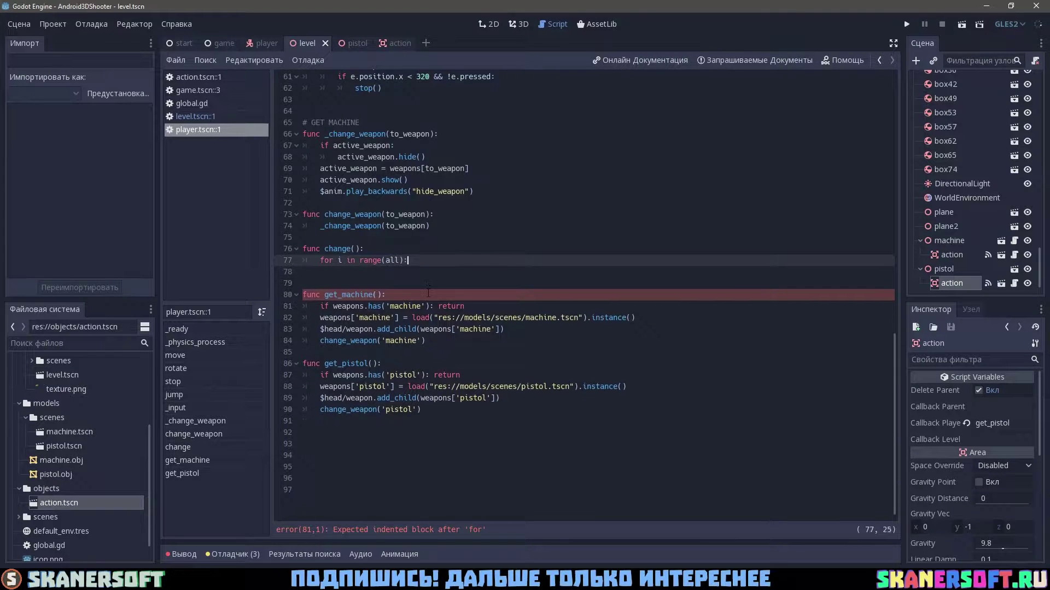
pyautogui.write('eapons:')
pyautogui.press('Return')
pyautogui.press('Down')
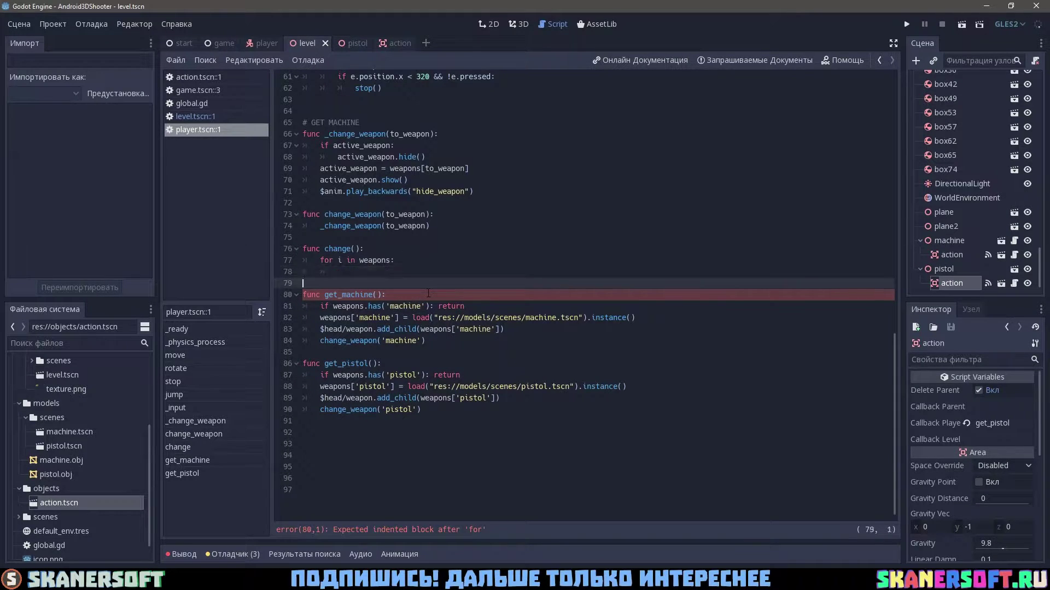
pyautogui.press('BackSpace')
pyautogui.write('print(i.name)')
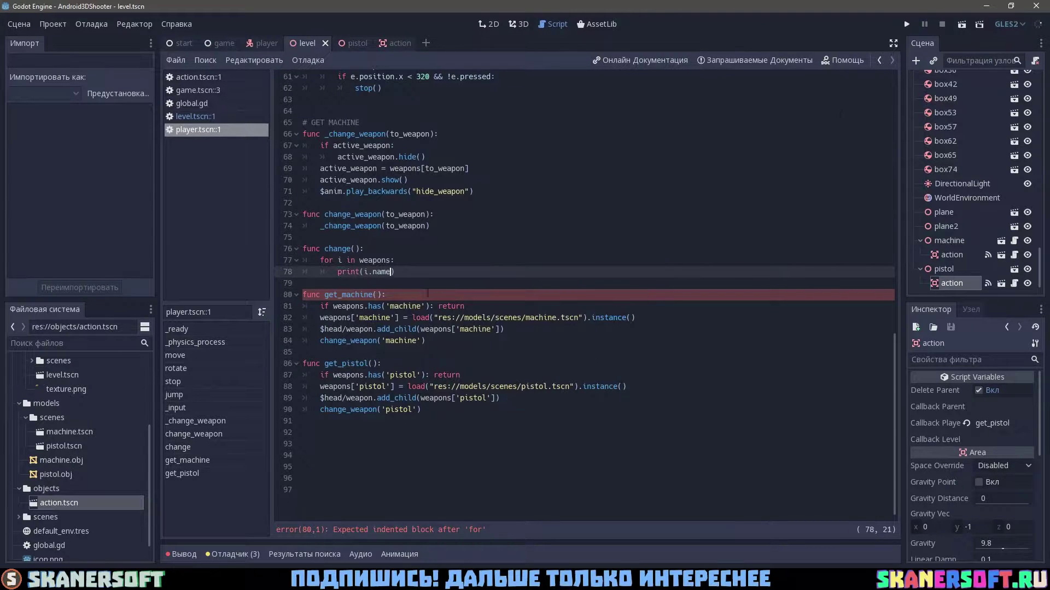
# Test-run the game, press WEAPONS, and note the 'name' error
pyautogui.press('F5')
pyautogui.click(662, 396)
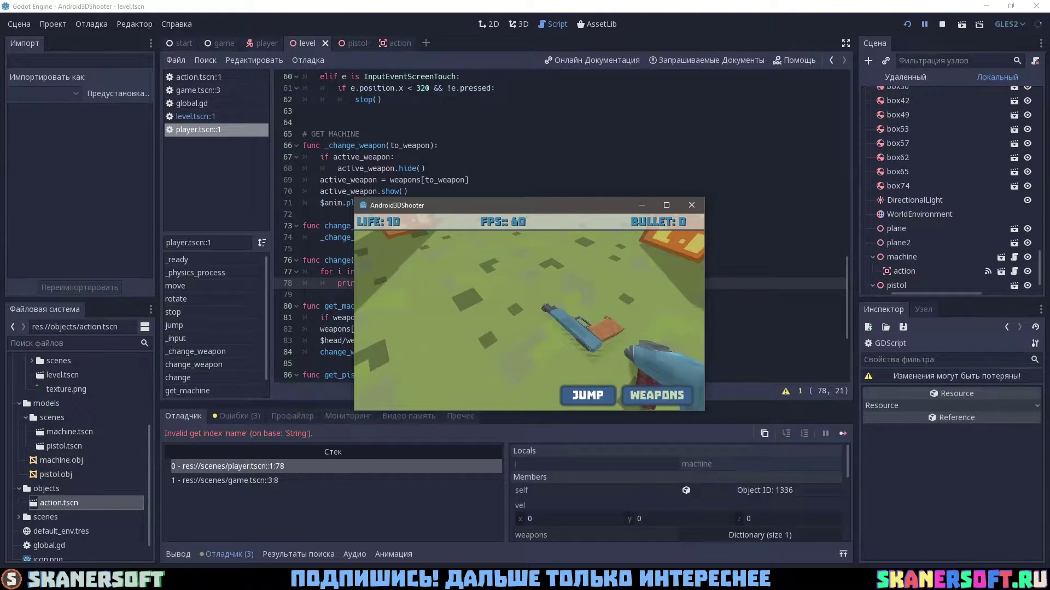
pyautogui.click(249, 480)
pyautogui.click(250, 466)
pyautogui.press('F8')
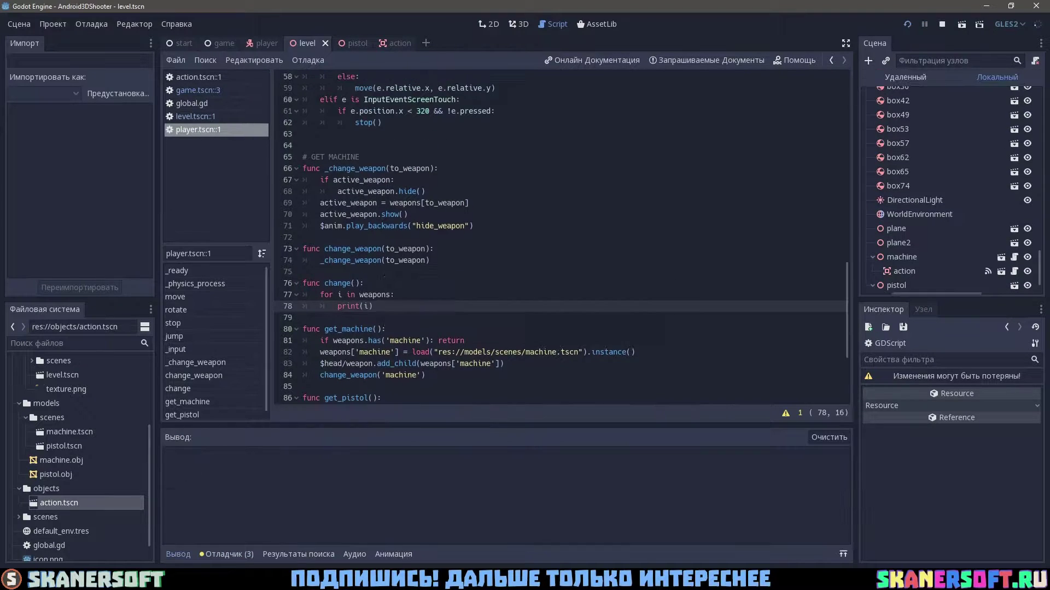
pyautogui.click(644, 396)
pyautogui.press('F8')
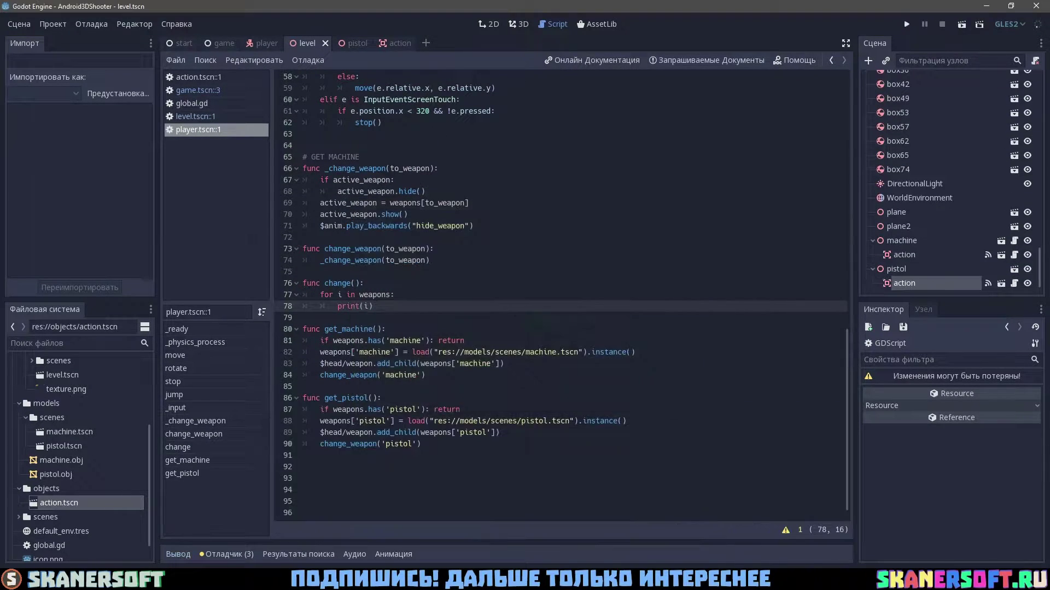
# Change the loop body to print(i == active_weapon.name) and rerun to check output
pyautogui.click(400, 308)
pyautogui.write('ve_weapon.name')
pyautogui.press('F5')
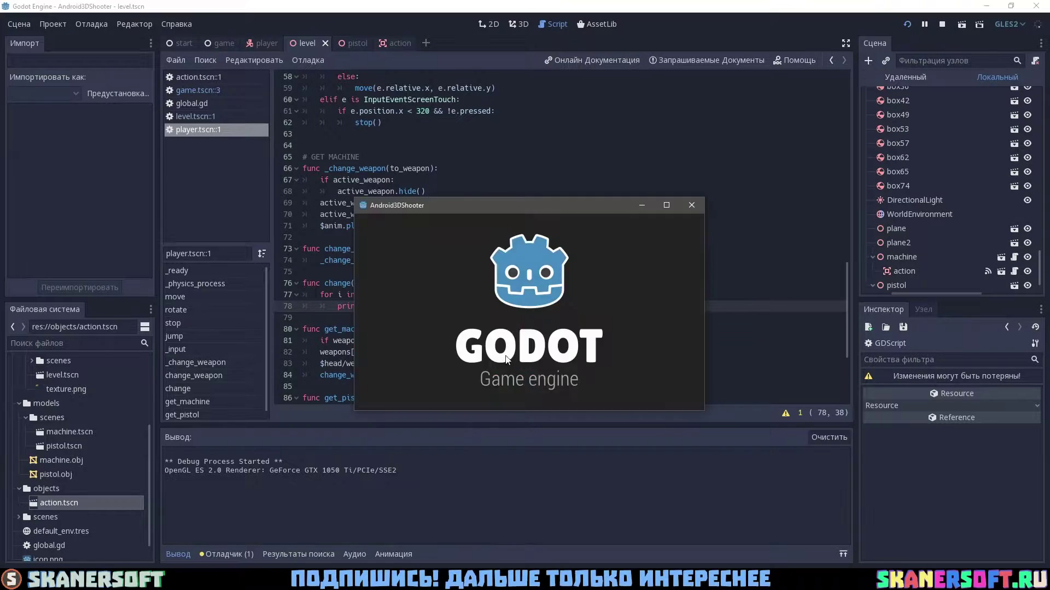
pyautogui.press('F8')
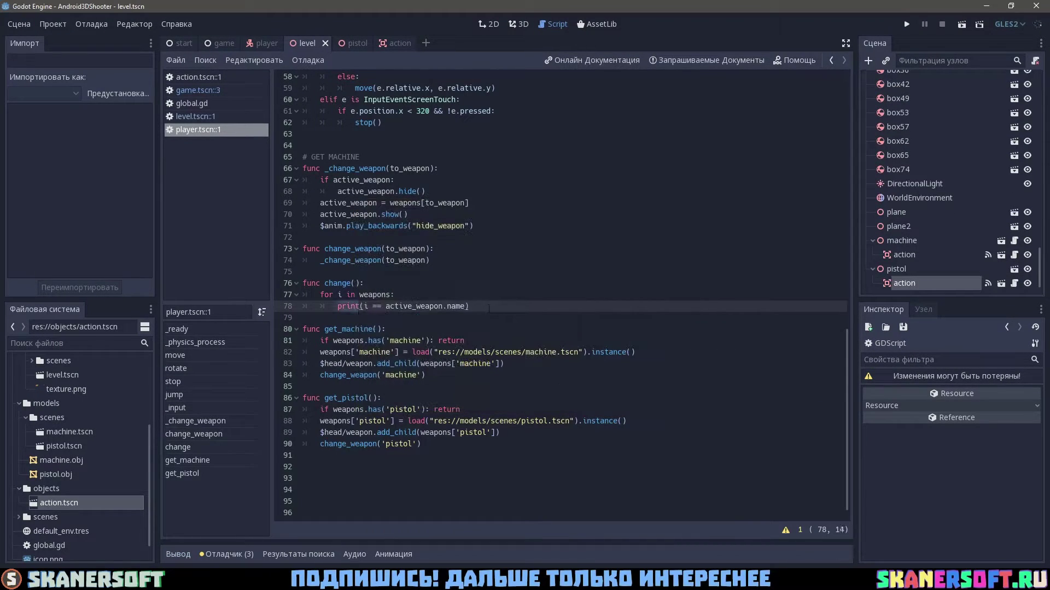
pyautogui.write('f')
# Turn the print line into an if condition, declaring var selected = '' and setting selected = i inside it
pyautogui.press('BackSpace')
pyautogui.write(':')
pyautogui.press('Return')
pyautogui.press('Up')
pyautogui.press('Up')
pyautogui.press('Up')
pyautogui.press('End')
pyautogui.press('Return')
pyautogui.write("var selected = ''")
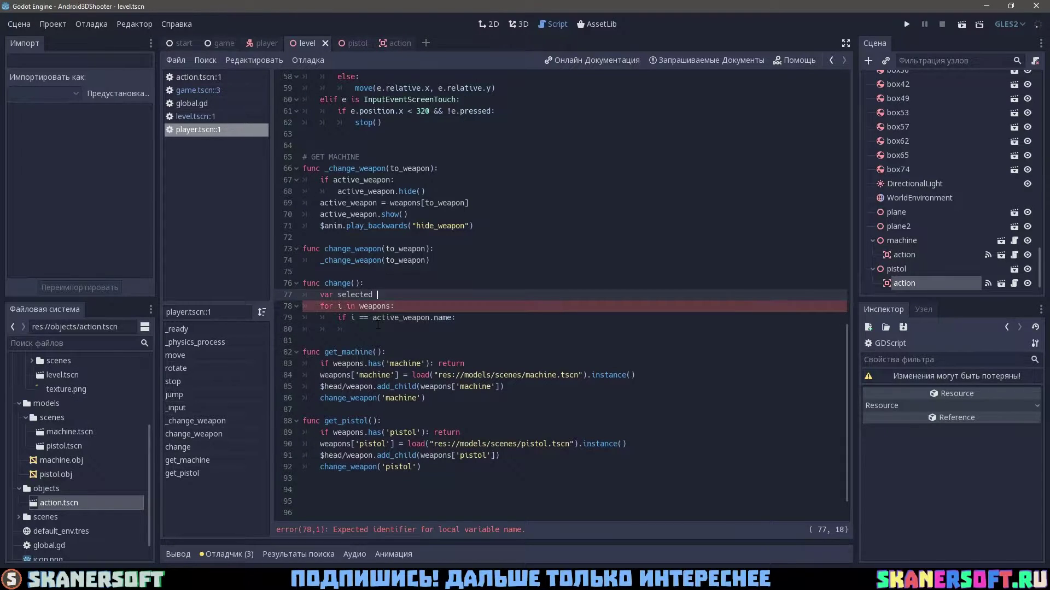
pyautogui.press('Down')
pyautogui.press('Down')
pyautogui.press('Down')
pyautogui.write('selected = i')
pyautogui.press('Return')
pyautogui.press('Return')
pyautogui.press('Up')
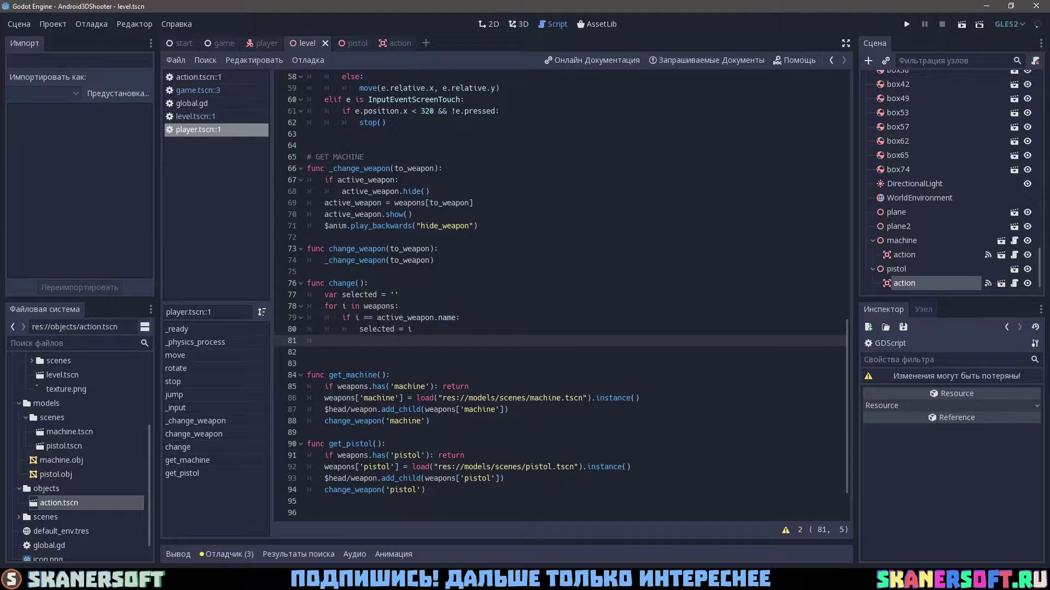
# Review the weapon variable declarations and re-insert the has call on line 85 from autocompletion
pyautogui.scroll(19, 377, 326)
pyautogui.click(371, 272)
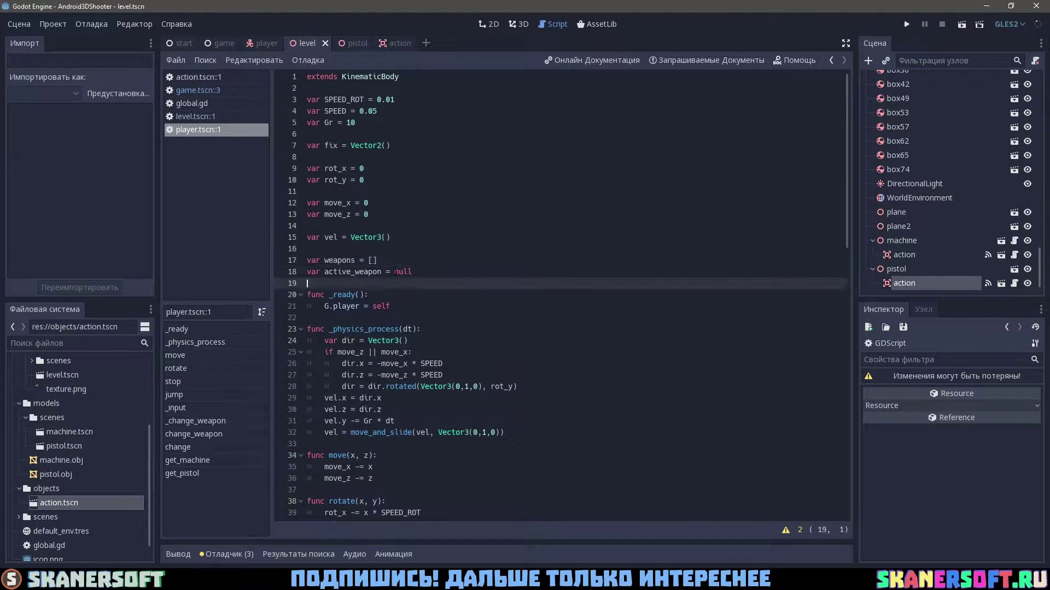
pyautogui.scroll(-20, 417, 294)
pyautogui.hotkey('ctrl', 'z')
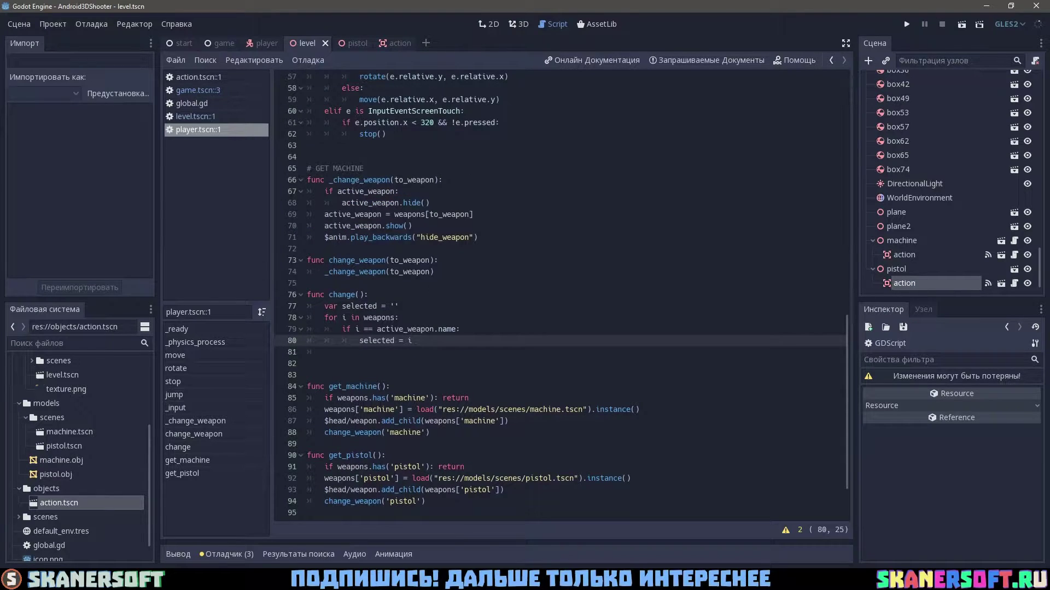
pyautogui.scroll(-1, 383, 328)
pyautogui.scroll(14, 383, 328)
pyautogui.scroll(-15, 382, 328)
pyautogui.doubleClick(378, 329)
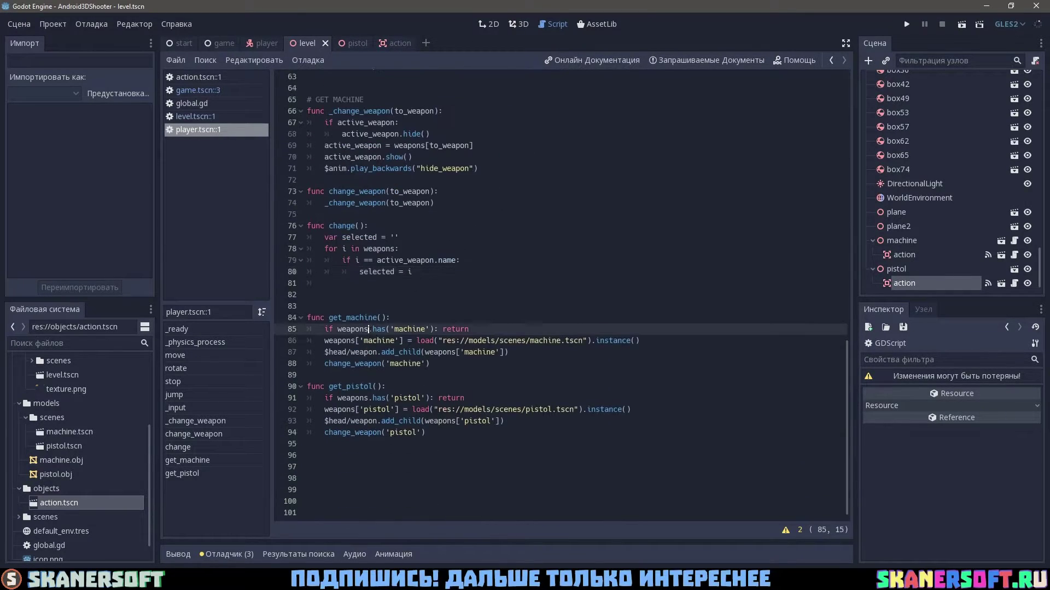
pyautogui.press('BackSpace')
pyautogui.scroll(-4, 384, 336)
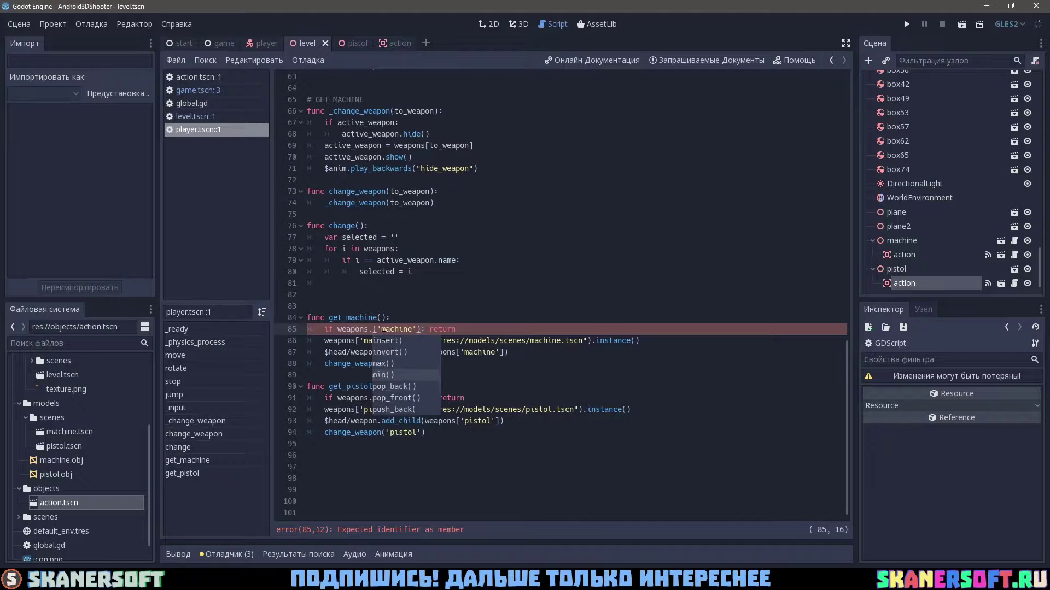
pyautogui.press('Down')
pyautogui.press('Return')
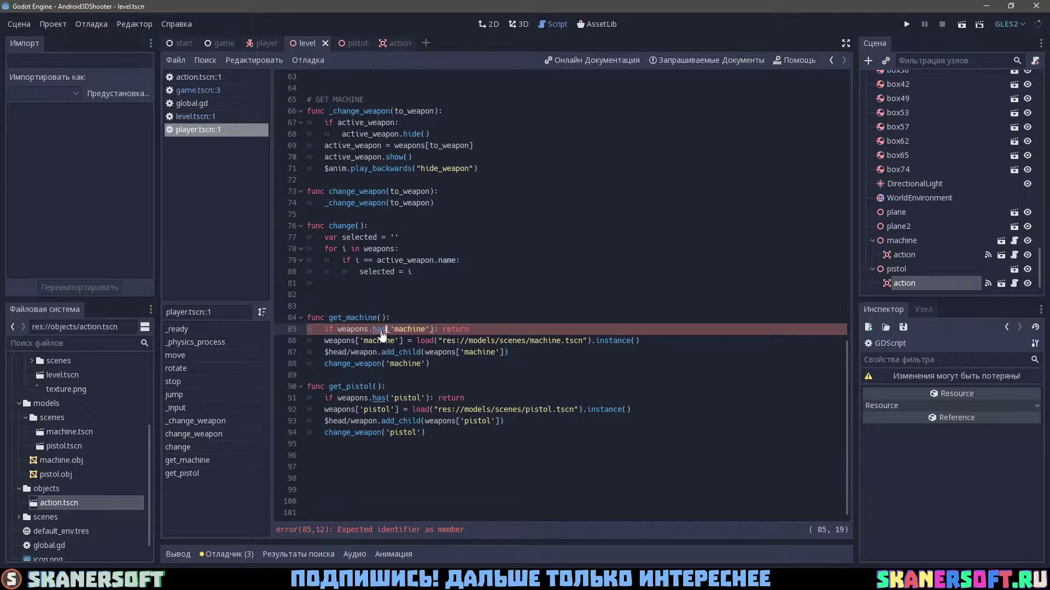
# Check the Array has documentation and the weapons and active_weapon declarations, then return to change()
pyautogui.keyDown('ctrl'); pyautogui.click(381, 328); pyautogui.keyUp('ctrl')
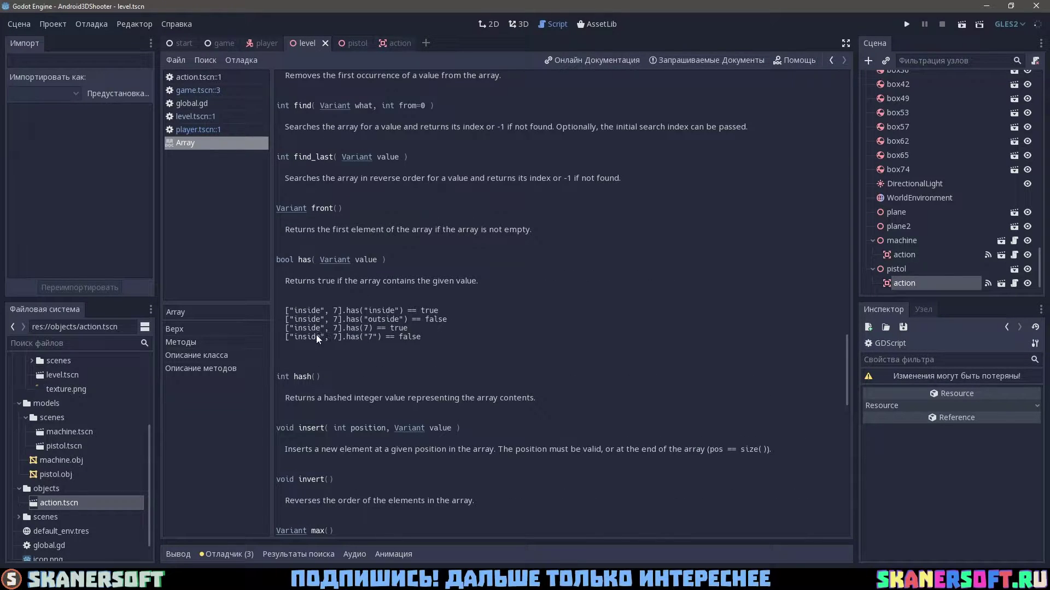
pyautogui.hotkey('alt', 'Left')
pyautogui.click(316, 375)
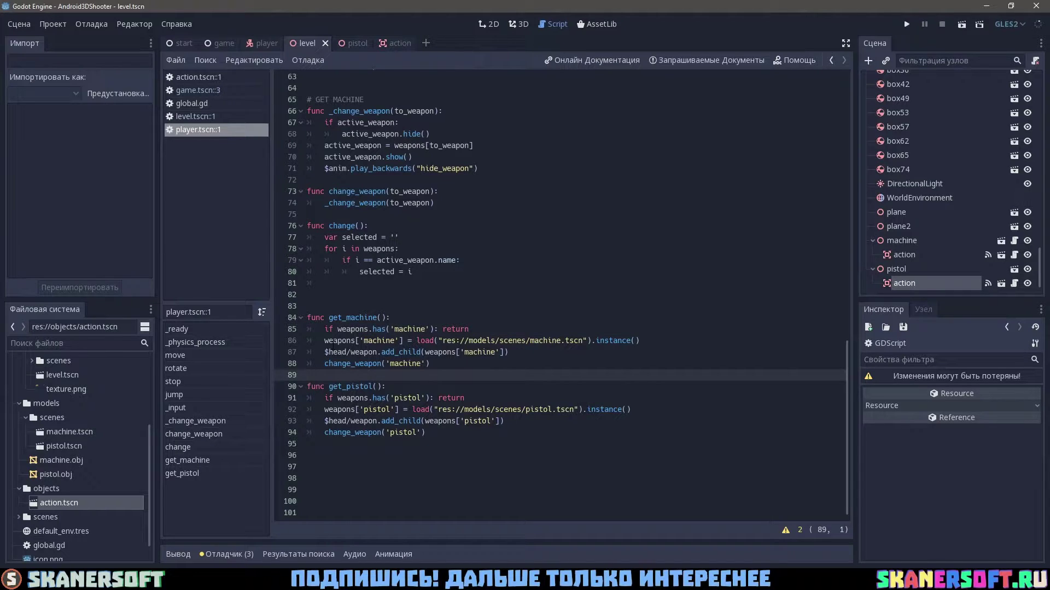
pyautogui.click(469, 329)
pyautogui.keyDown('ctrl'); pyautogui.click(352, 329); pyautogui.keyUp('ctrl')
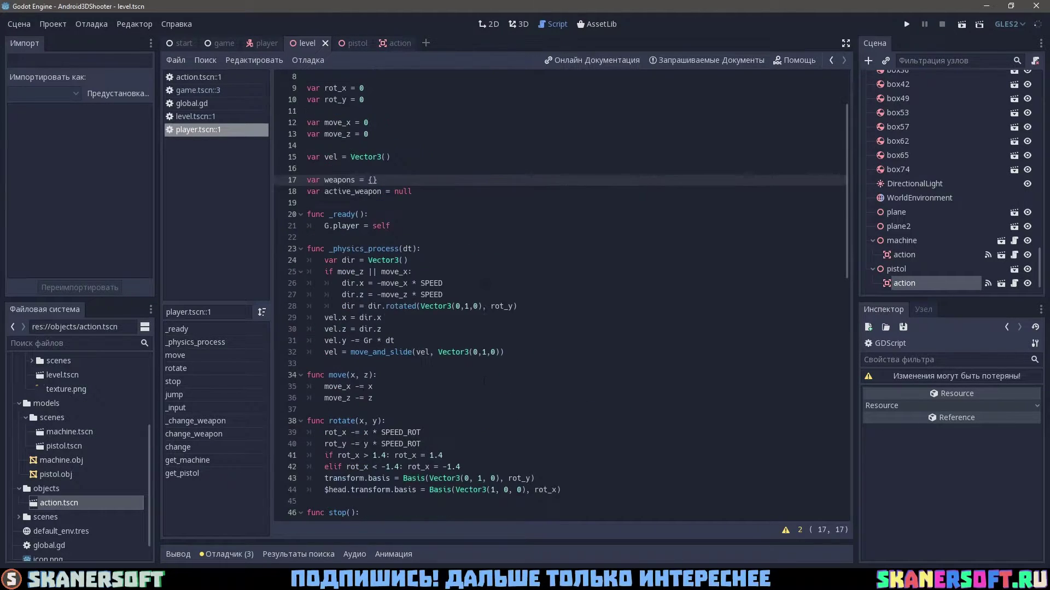
pyautogui.click(441, 195)
pyautogui.hotkey('alt', 'Left')
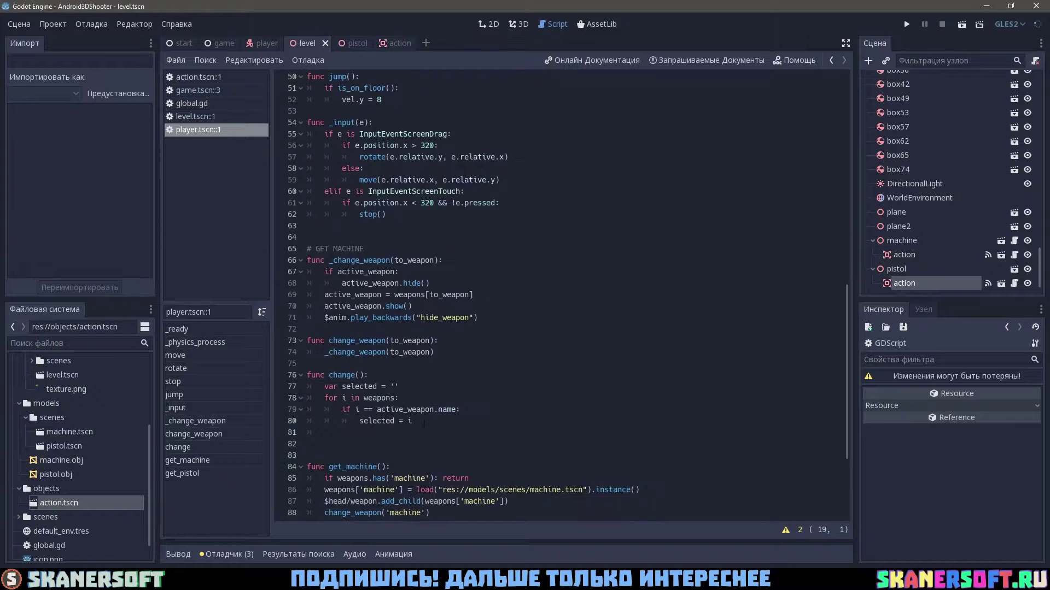
# Add var index = 0 at the top of change() and index += 1 inside the loop
pyautogui.click(446, 388)
pyautogui.press('Return')
pyautogui.write('var index = 0')
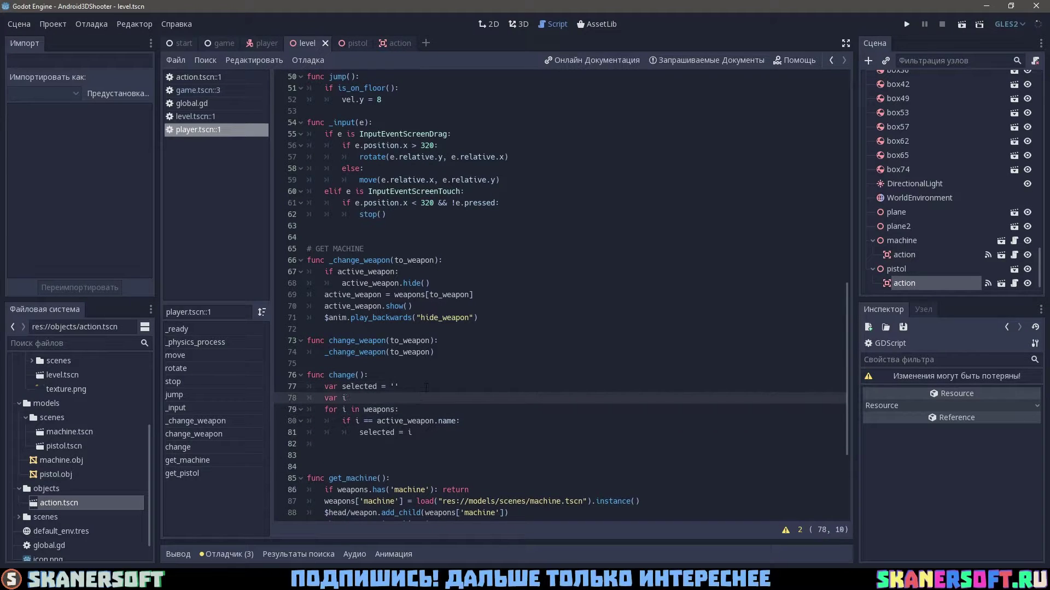
pyautogui.click(425, 410)
pyautogui.write('index += 1')
pyautogui.hotkey('ctrl', 's')
# Add break after selected = i, print selected and index after the loop, and run the game
pyautogui.scroll(-2, 426, 414)
pyautogui.click(416, 375)
pyautogui.press('Return')
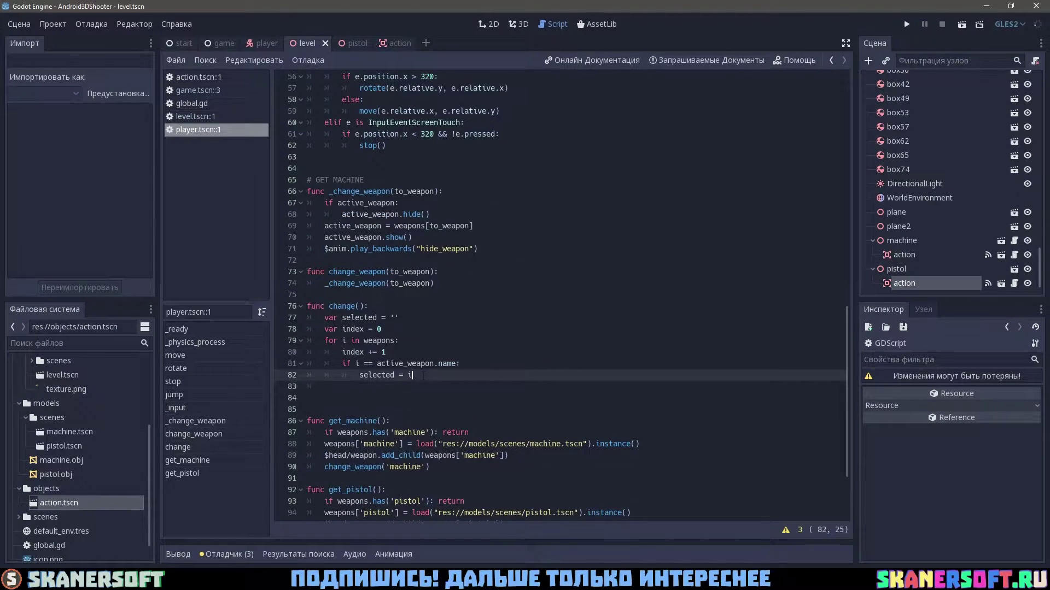
pyautogui.write('break')
pyautogui.click(370, 402)
pyautogui.write("print()selected, ' ', index")
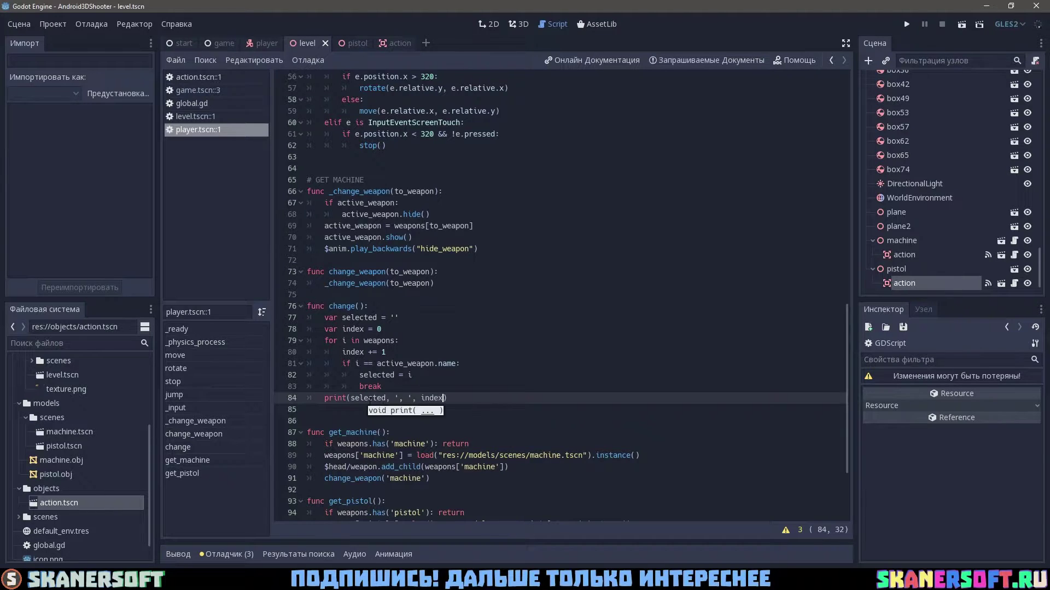
pyautogui.press('F5')
# Test switching weapons twice in the running game, then close it
pyautogui.click(645, 395)
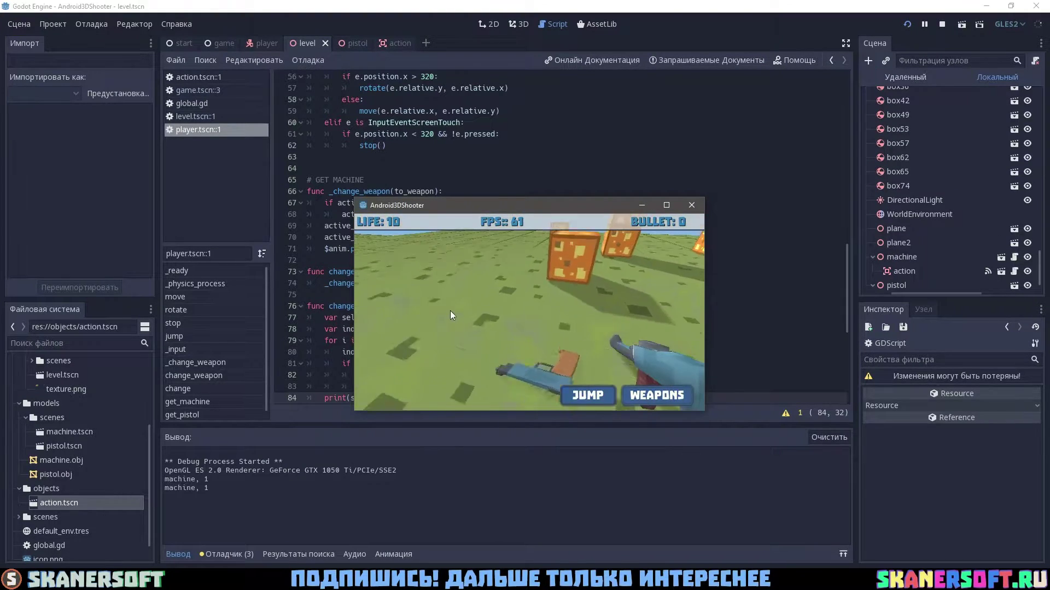
pyautogui.click(656, 395)
pyautogui.click(691, 205)
# Replace the print line with the condition if index < weapons.size():
pyautogui.click(480, 398)
pyautogui.hotkey('shift', 'Home')
pyautogui.write('if ')
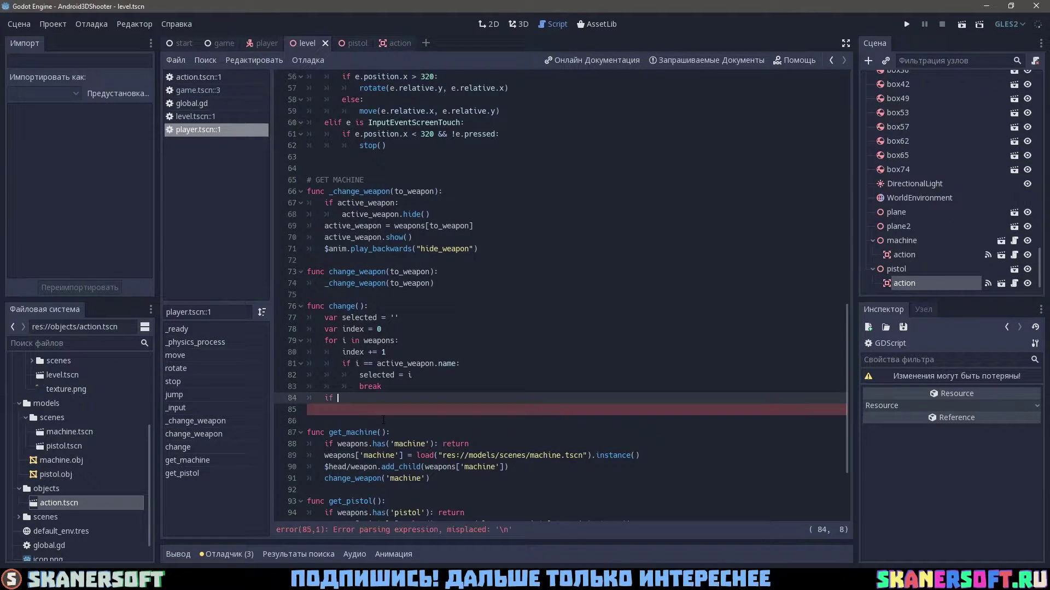
pyautogui.write('weapons.size()')
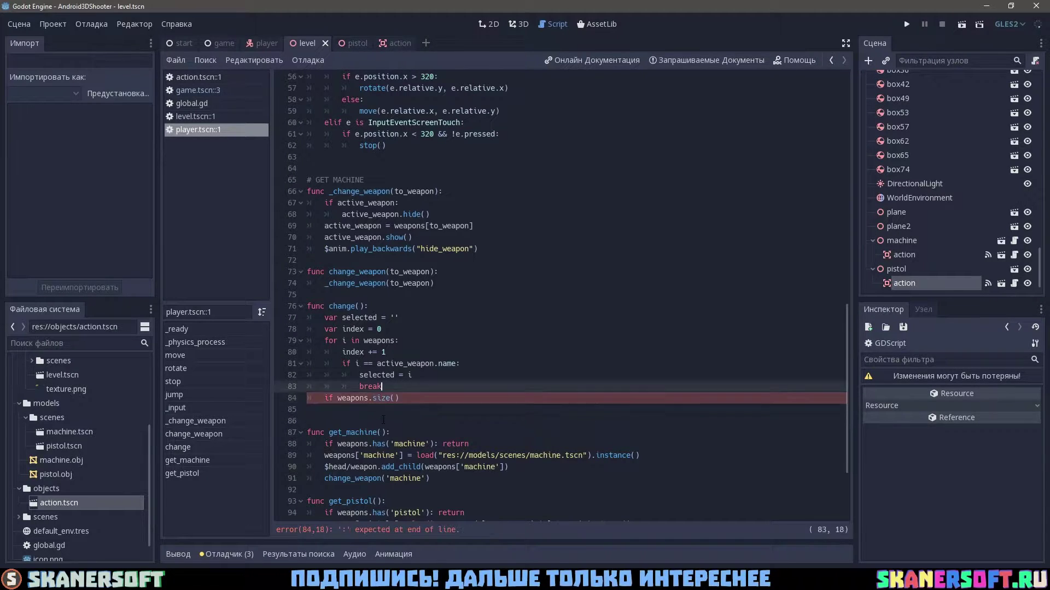
pyautogui.hotkey('ctrl', 'shift', 'k')
pyautogui.hotkey('ctrl', 'z')
pyautogui.hotkey('ctrl', 'z')
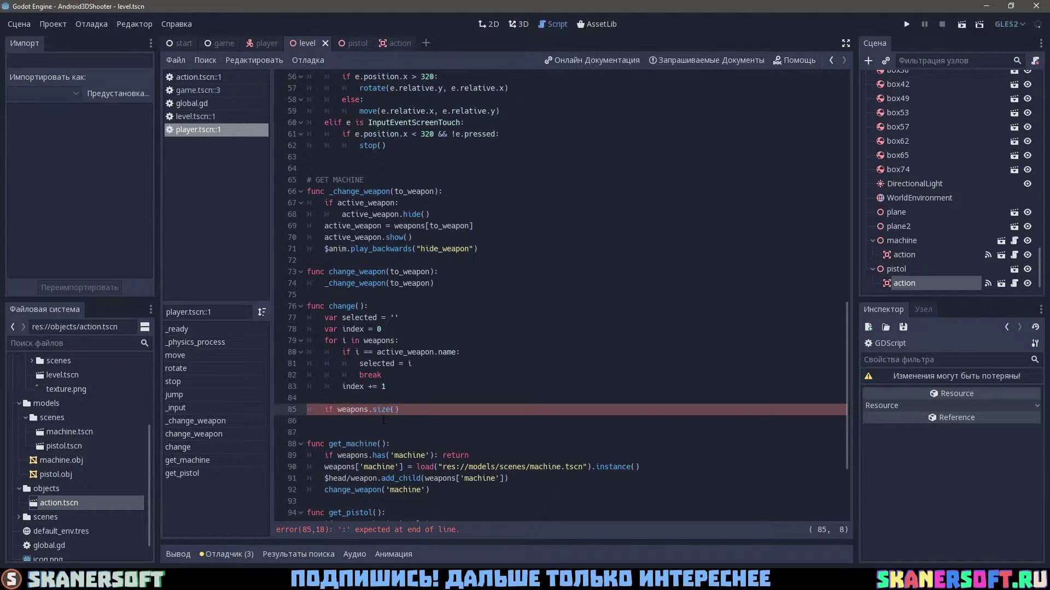
pyautogui.write('index <')
pyautogui.press('End')
pyautogui.write(':')
pyautogui.press('Return')
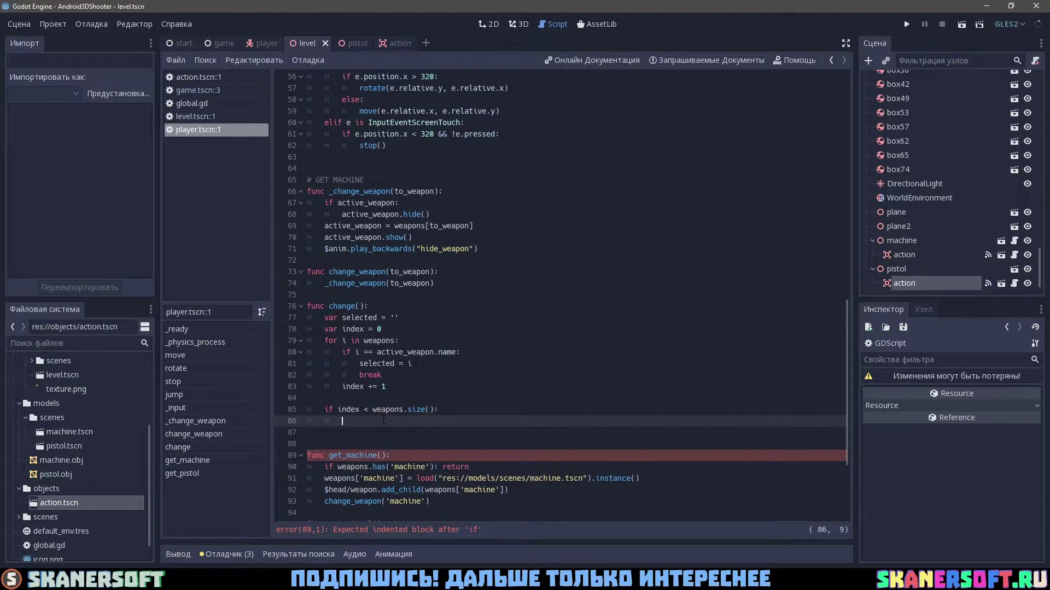
# Declare var need = 0 and set need to index + 1 inside the if
pyautogui.press('Up')
pyautogui.press('Up')
pyautogui.press('Up')
pyautogui.press('End')
pyautogui.press('Return')
pyautogui.write('var need = 0')
pyautogui.press('Down')
pyautogui.press('Down')
pyautogui.press('Down')
pyautogui.write('need +')
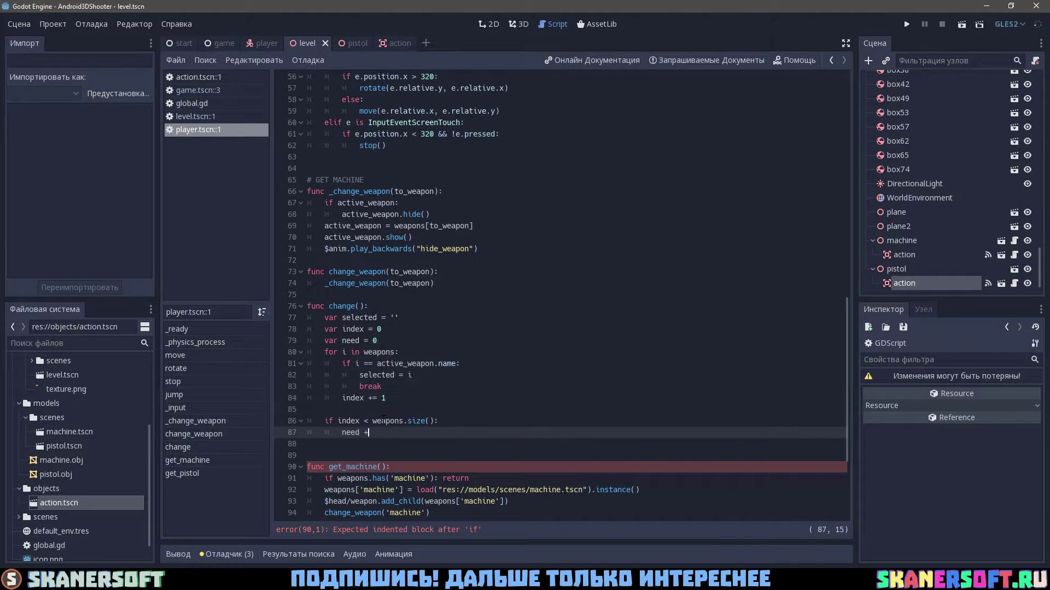
pyautogui.write(' index + 1')
pyautogui.press('Return')
# Add a second weapons loop with index reset, calling change_weapon(i) when need equals index, and save
pyautogui.press('BackSpace')
pyautogui.write('else:')
pyautogui.press('Return')
pyautogui.write('need = 0')
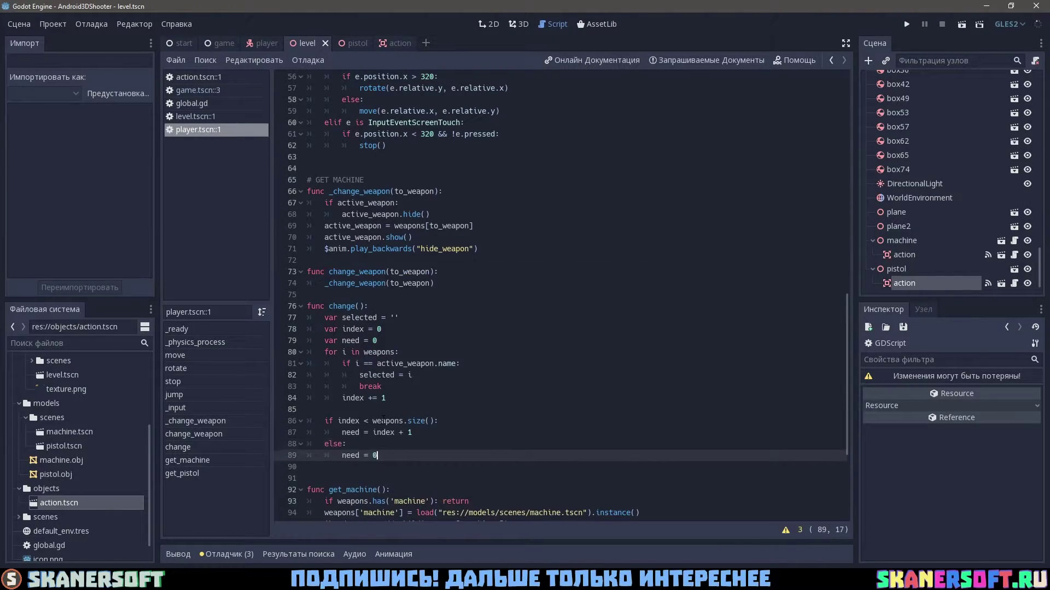
pyautogui.hotkey('ctrl', 'z')
pyautogui.hotkey('ctrl', 'z')
pyautogui.hotkey('ctrl', 'z')
pyautogui.hotkey('ctrl', 'z')
pyautogui.hotkey('ctrl', 'z')
pyautogui.hotkey('ctrl', 'z')
pyautogui.hotkey('ctrl', 'z')
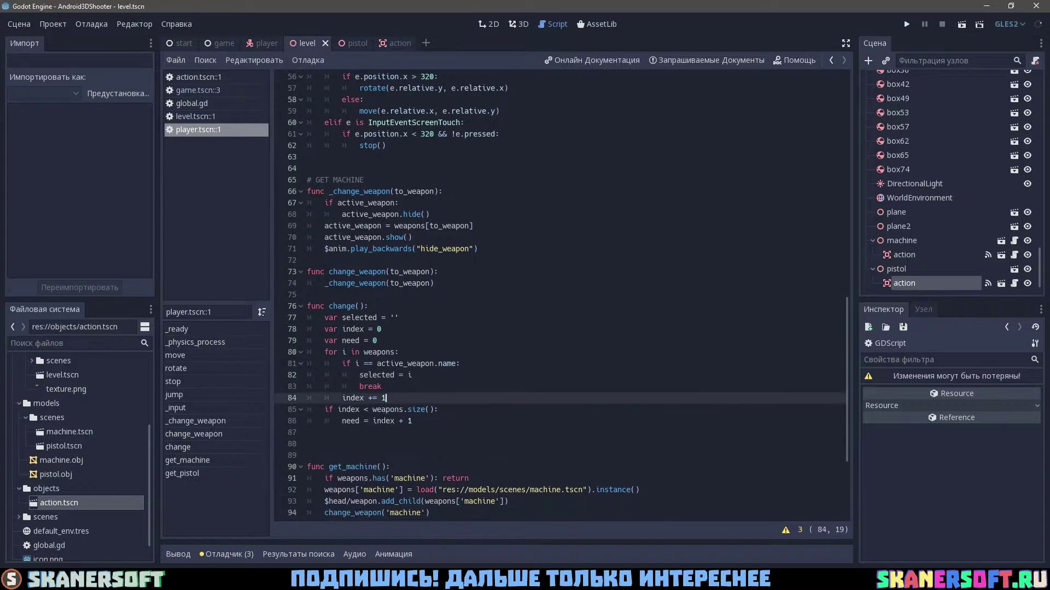
pyautogui.hotkey('ctrl', 'y')
pyautogui.hotkey('ctrl', 'y')
pyautogui.hotkey('ctrl', 'y')
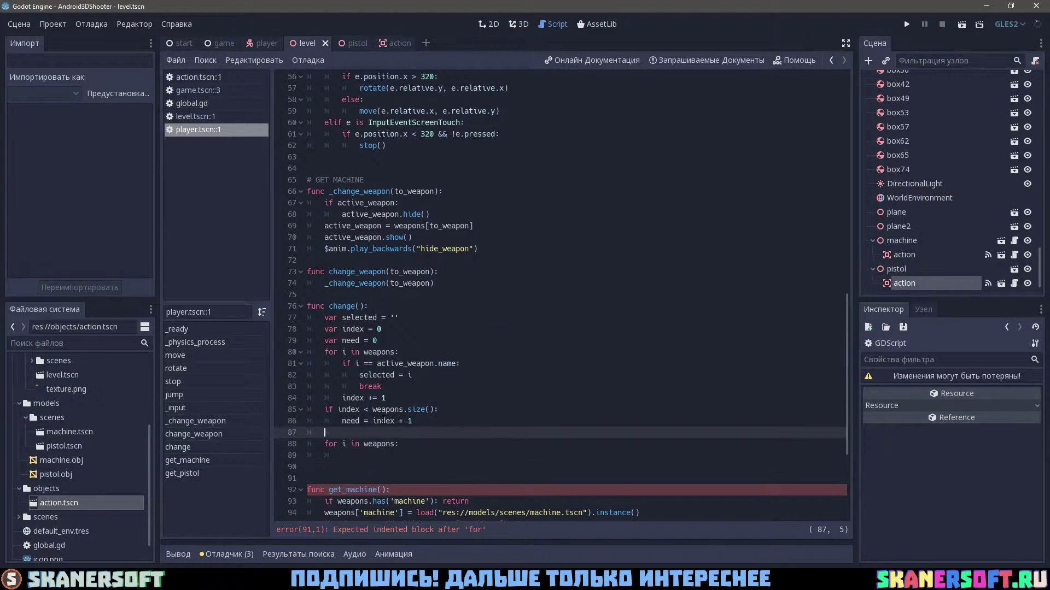
pyautogui.write('index')
pyautogui.hotkey('ctrl', 'y')
pyautogui.hotkey('ctrl', 'y')
pyautogui.hotkey('ctrl', 'y')
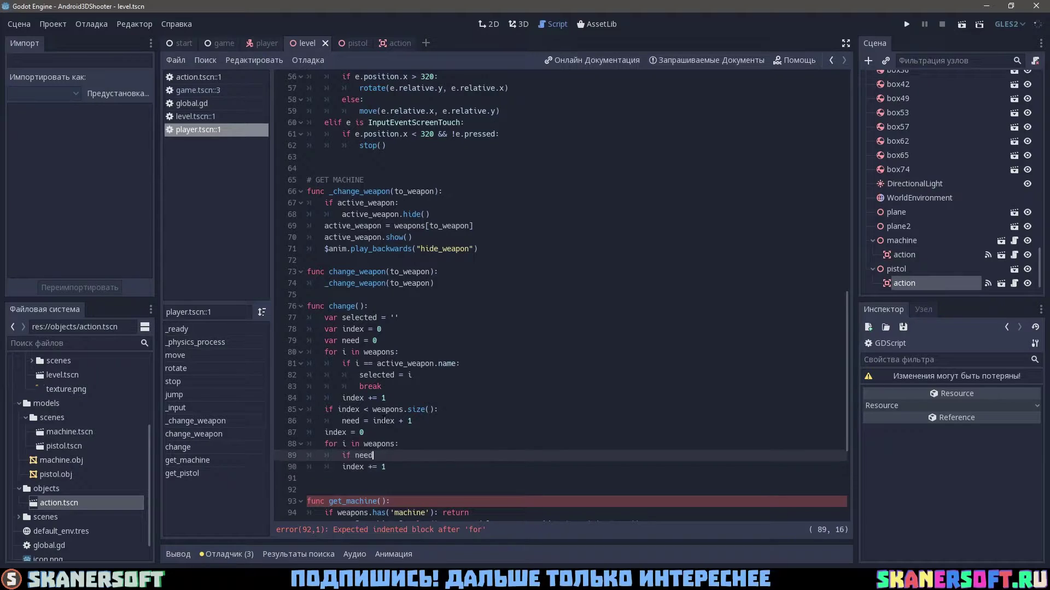
pyautogui.hotkey('ctrl', 'y')
pyautogui.hotkey('ctrl', 'y')
pyautogui.hotkey('ctrl', 'y')
pyautogui.hotkey('ctrl', 'y')
pyautogui.click(355, 467)
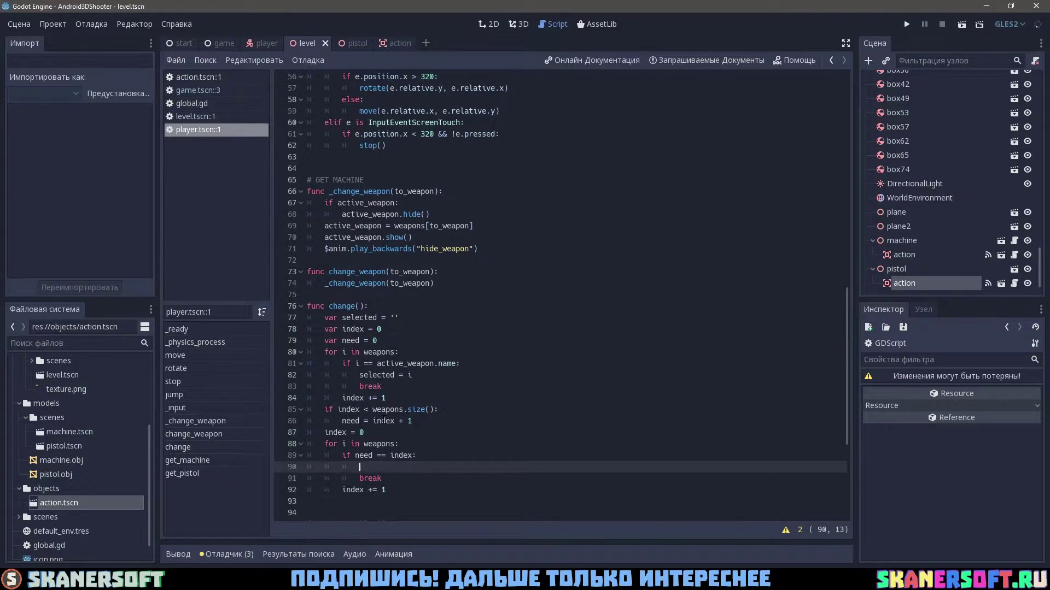
pyautogui.write('change_weapon(i)')
pyautogui.hotkey('ctrl', 's')
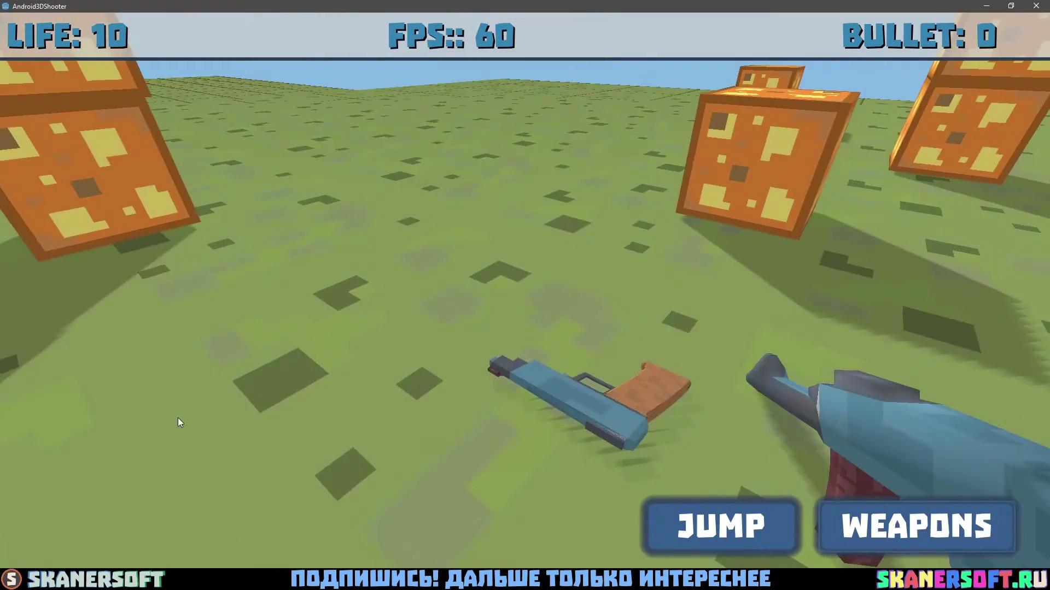
# Temporarily print need and index before the index reset, run the game, then remove the print
pyautogui.moveTo(179, 423); pyautogui.dragTo(664, 292)
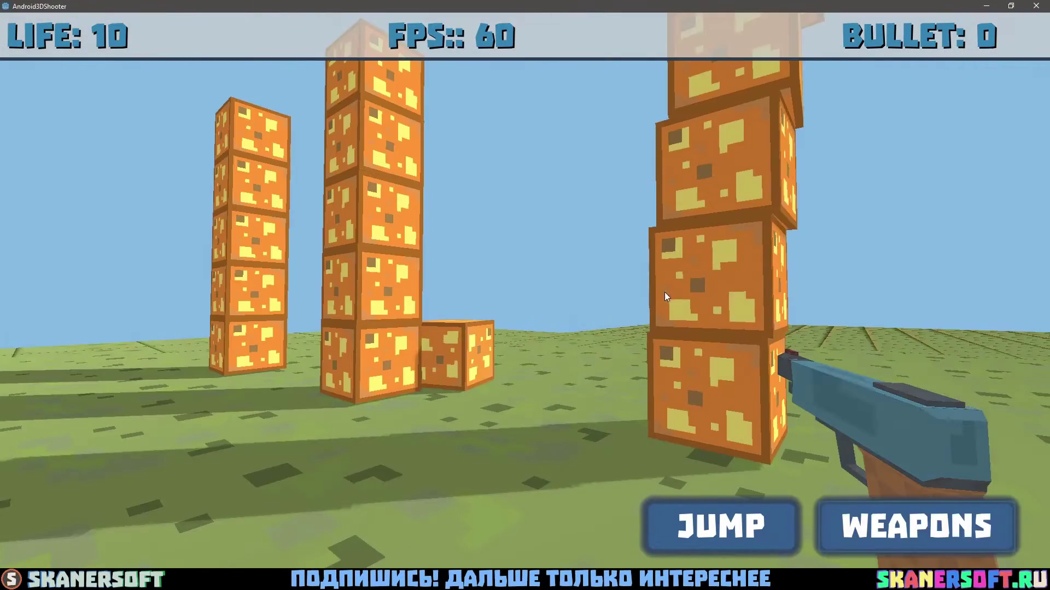
pyautogui.press('F8')
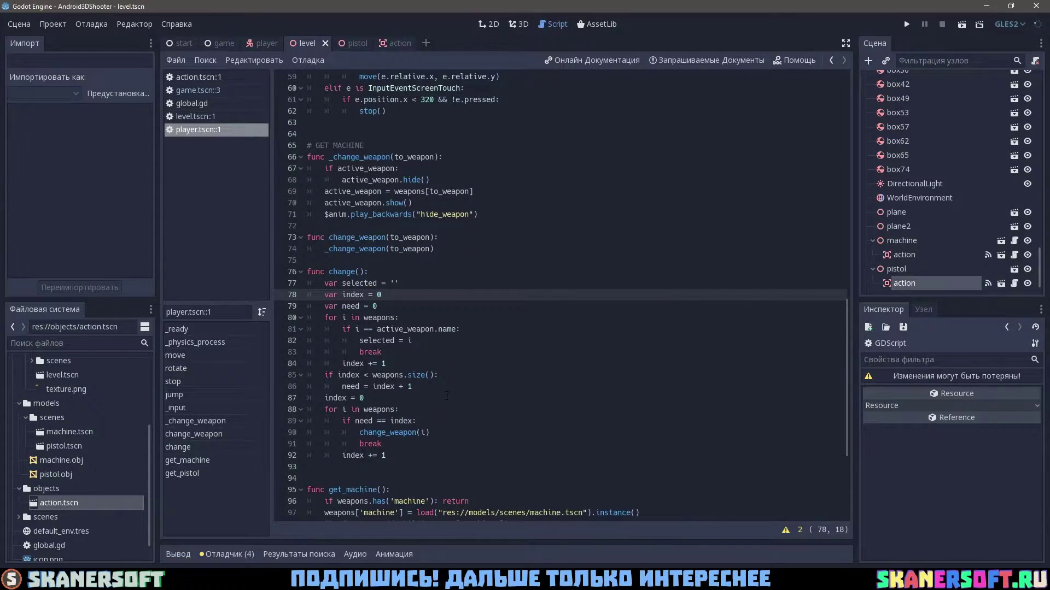
pyautogui.click(405, 398)
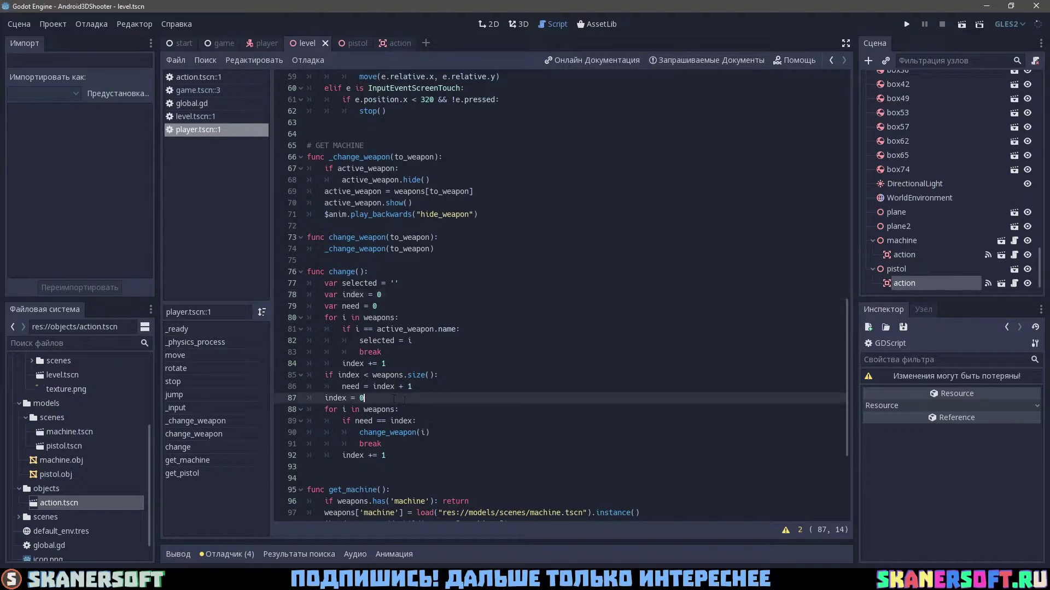
pyautogui.press('Return')
pyautogui.press('Return')
pyautogui.press('Return')
pyautogui.press('Up')
pyautogui.press('Up')
pyautogui.write('prints(need, ')
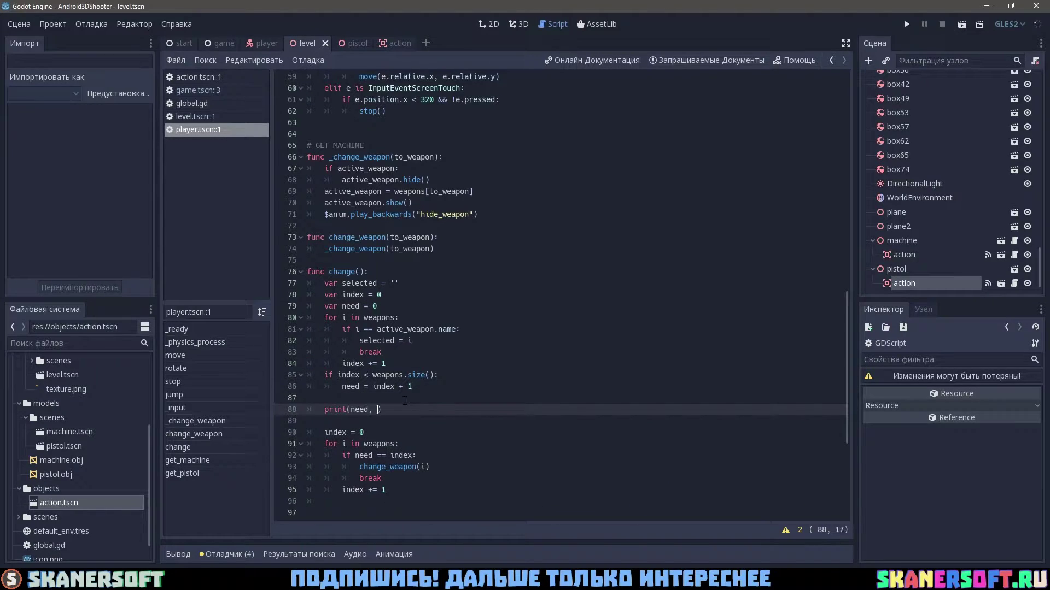
pyautogui.write('index')
pyautogui.press('F5')
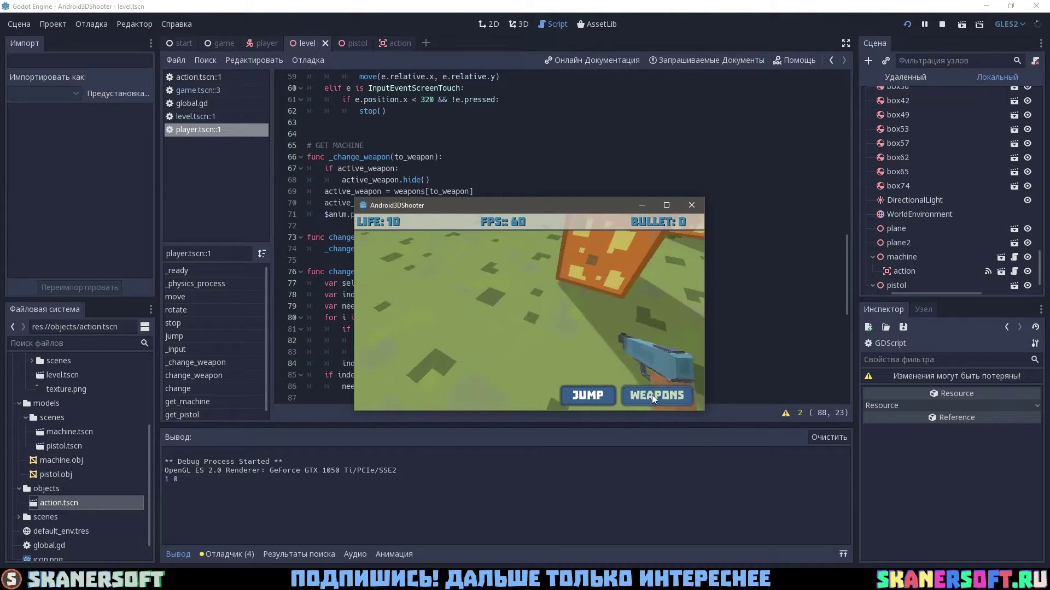
pyautogui.press('F8')
pyautogui.hotkey('ctrl', 'z')
pyautogui.hotkey('ctrl', 'z')
pyautogui.hotkey('ctrl', 'z')
# Delete the selected variable and its assignment, joining break onto the name check
pyautogui.scroll(-1, 561, 295)
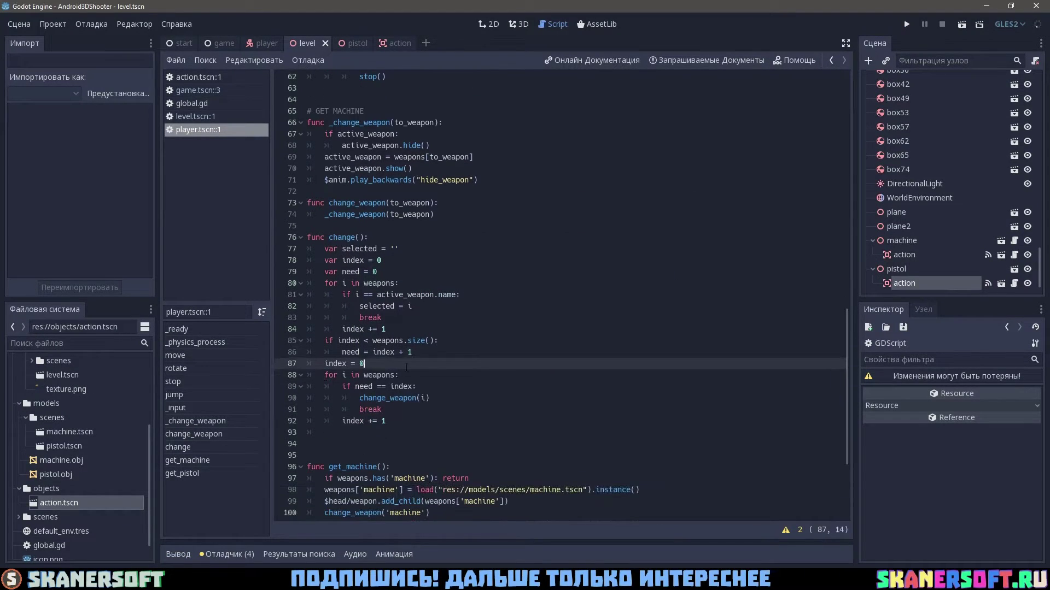
pyautogui.click(427, 398)
pyautogui.scroll(1, 445, 398)
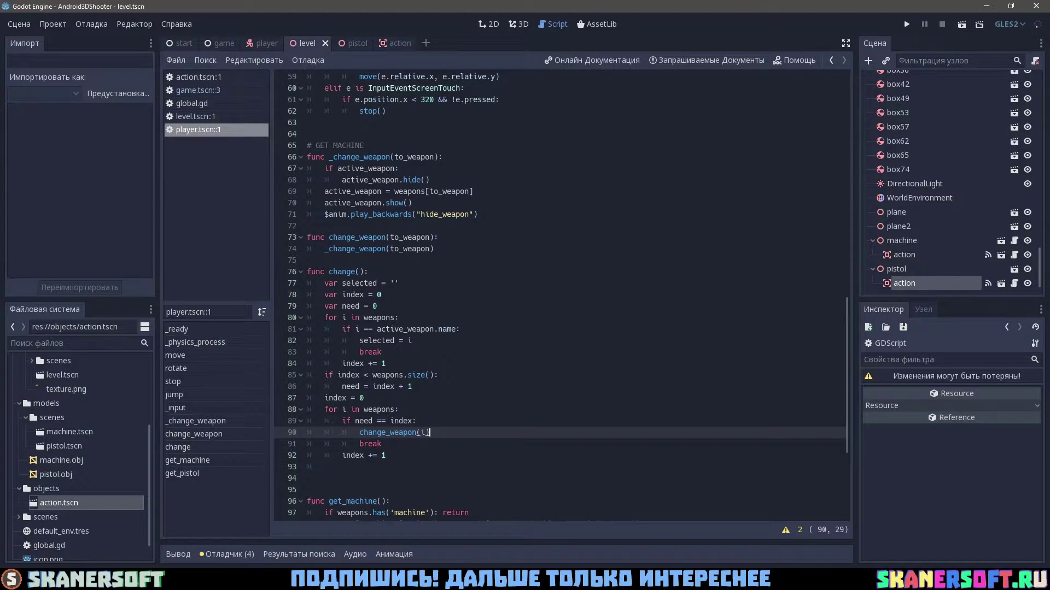
pyautogui.hotkey('ctrl', 'z')
pyautogui.hotkey('ctrl', 'z')
pyautogui.hotkey('ctrl', 'z')
pyautogui.hotkey('ctrl', 'z')
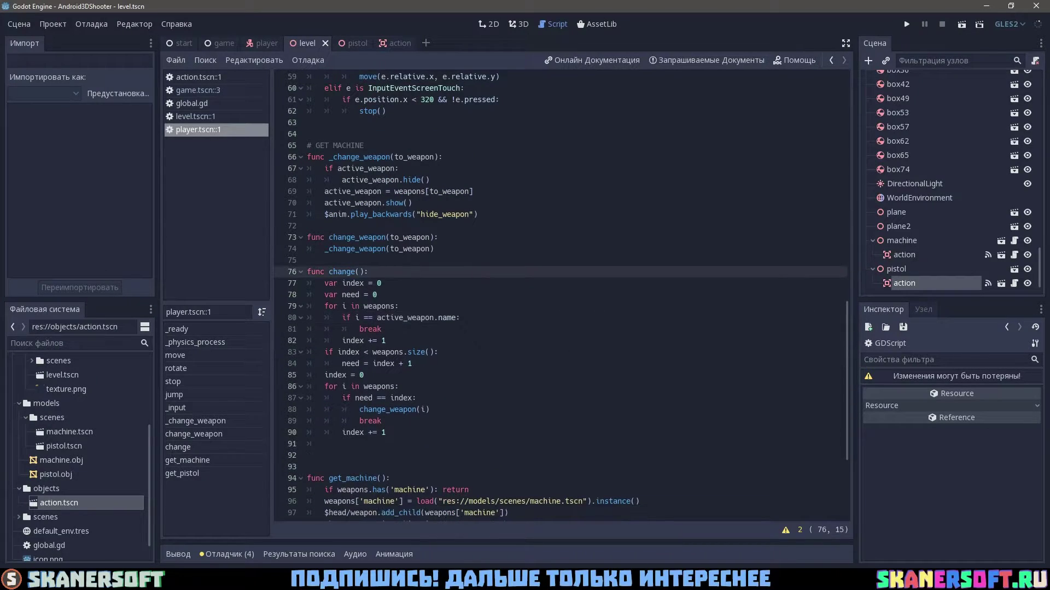
pyautogui.press('Down')
pyautogui.press('Down')
pyautogui.press('Down')
pyautogui.press('Down')
pyautogui.press('Down')
pyautogui.hotkey('ctrl', 'z')
pyautogui.press('Down')
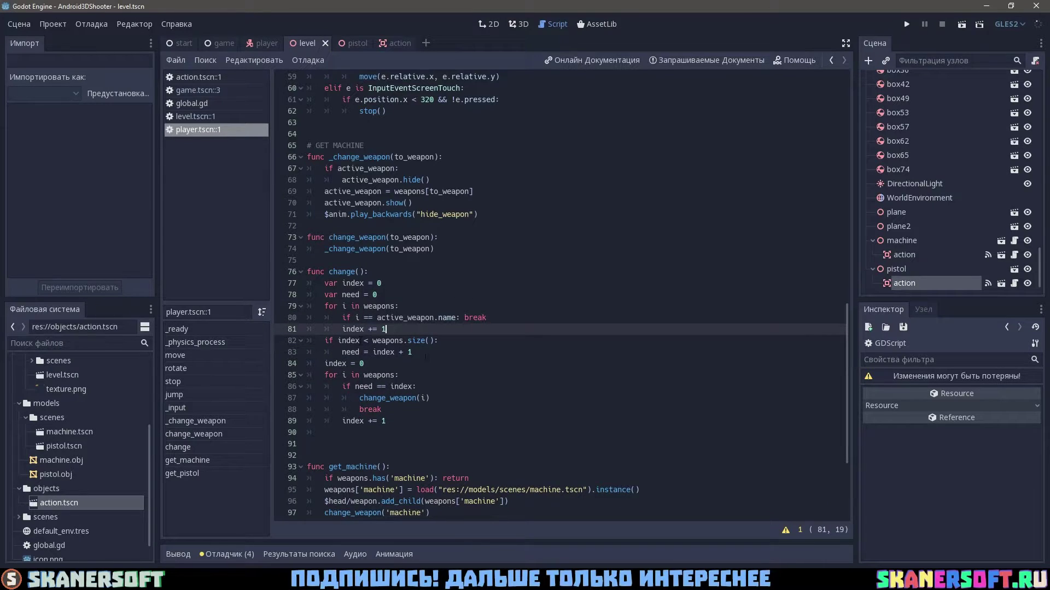
# Insert prints(need, weapons.size()) above the need assignment and run the game
pyautogui.click(426, 356)
pyautogui.press('Home')
pyautogui.press('Return')
pyautogui.press('Up')
pyautogui.write('prints(need, ')
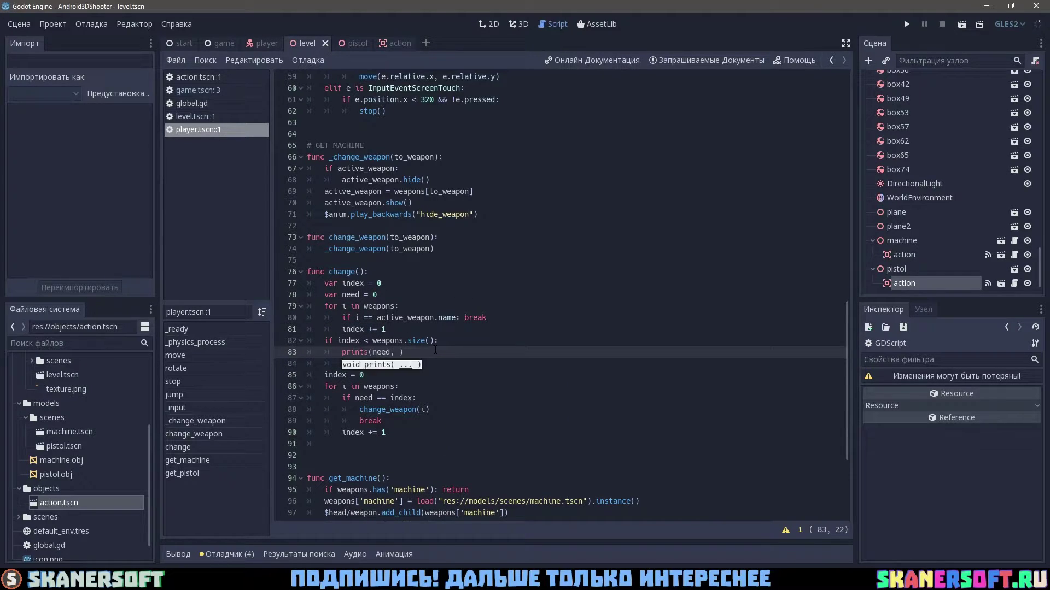
pyautogui.write('weapons.size()')
pyautogui.press('F5')
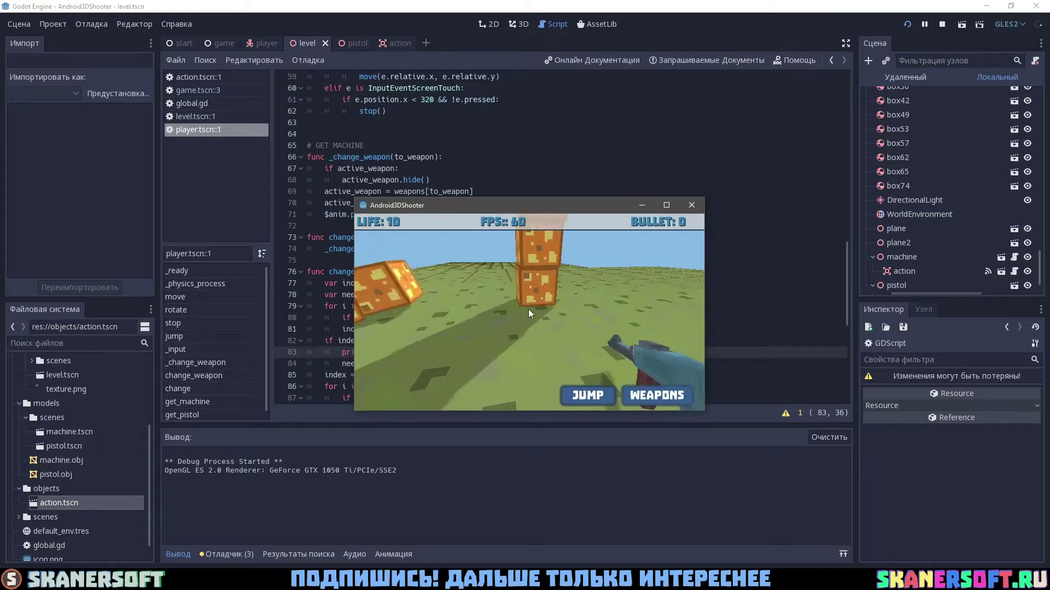
# Switch weapons in game, delete the debug prints line, move the index increment up, and rerun
pyautogui.click(659, 395)
pyautogui.click(692, 205)
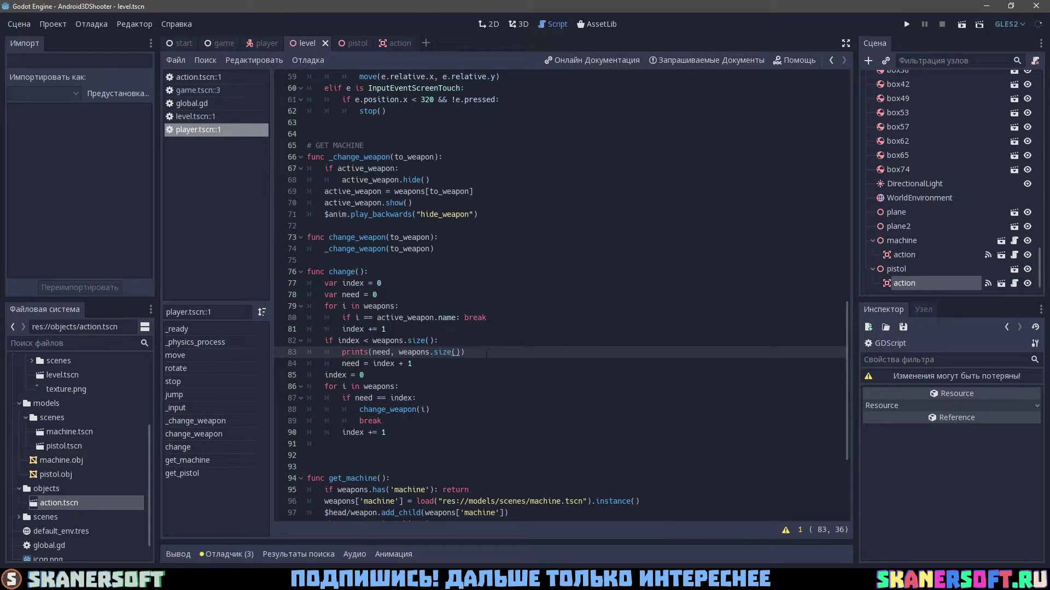
pyautogui.hotkey('shift', 'Up')
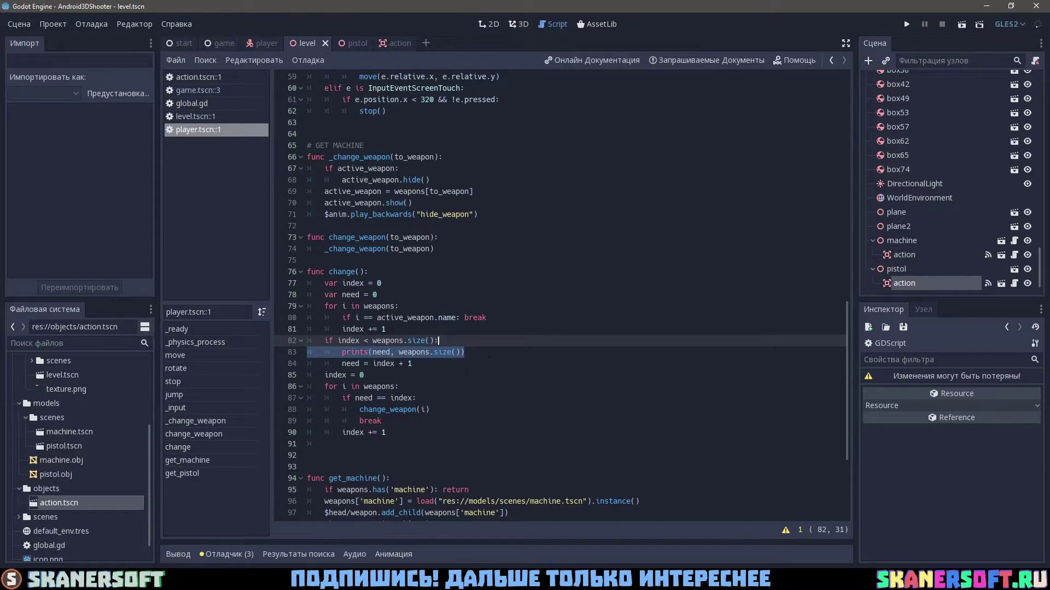
pyautogui.press('BackSpace')
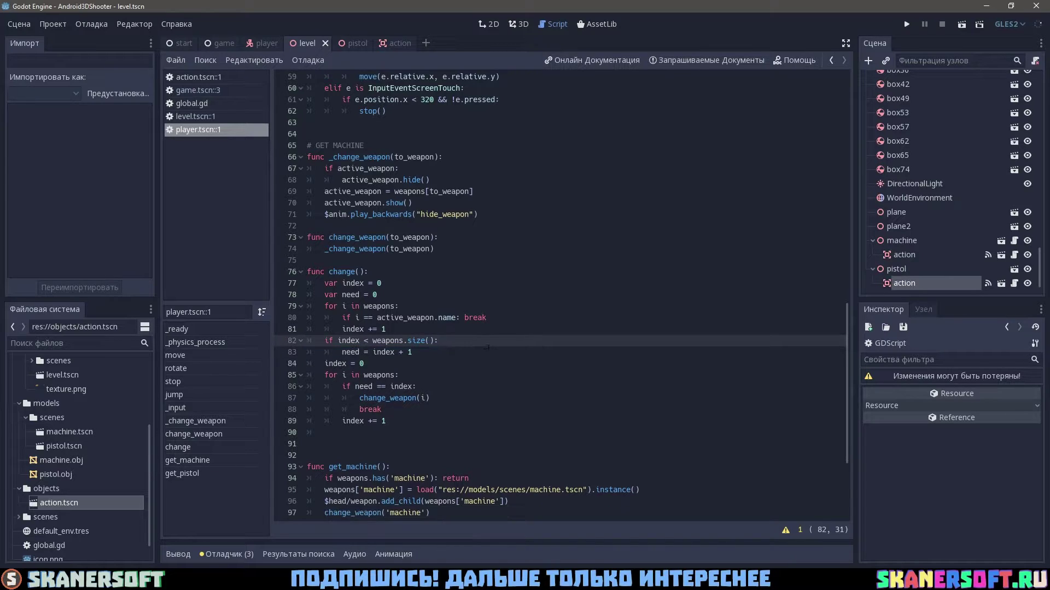
pyautogui.press('Up')
pyautogui.hotkey('alt', 'Up')
pyautogui.press('F5')
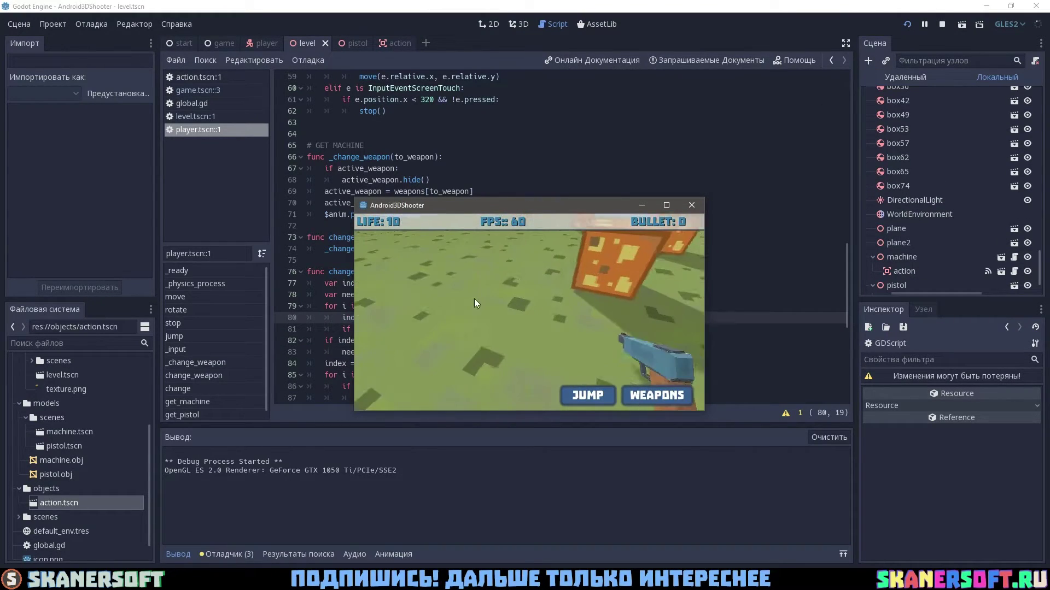
# Adjust the index increment near change_weapon(i) and retest weapon switching in the game
pyautogui.click(692, 205)
pyautogui.moveTo(386, 386); pyautogui.dragTo(307, 387)
pyautogui.click(432, 409)
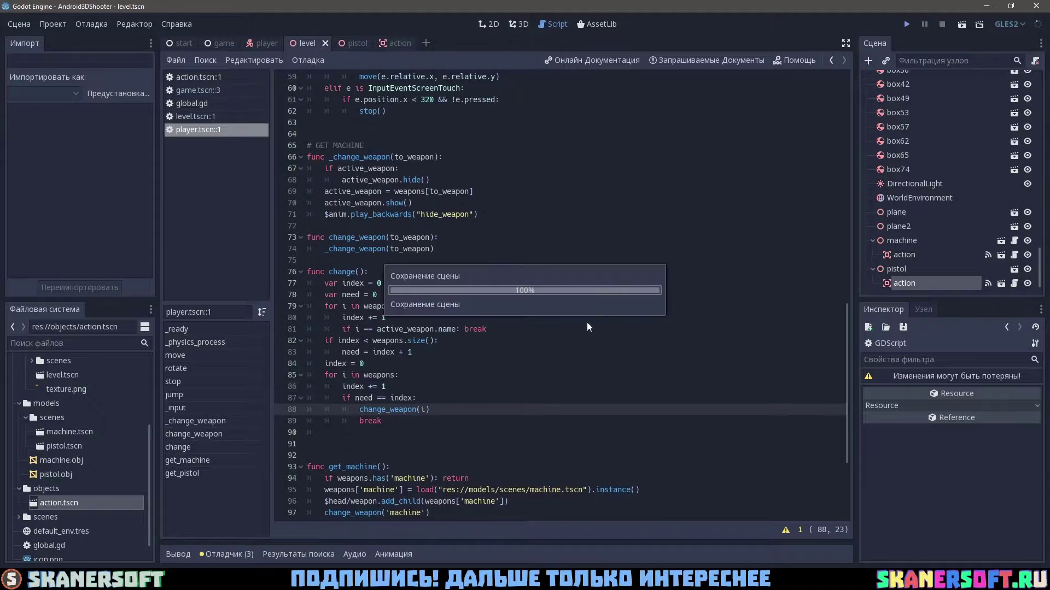
pyautogui.press('F5')
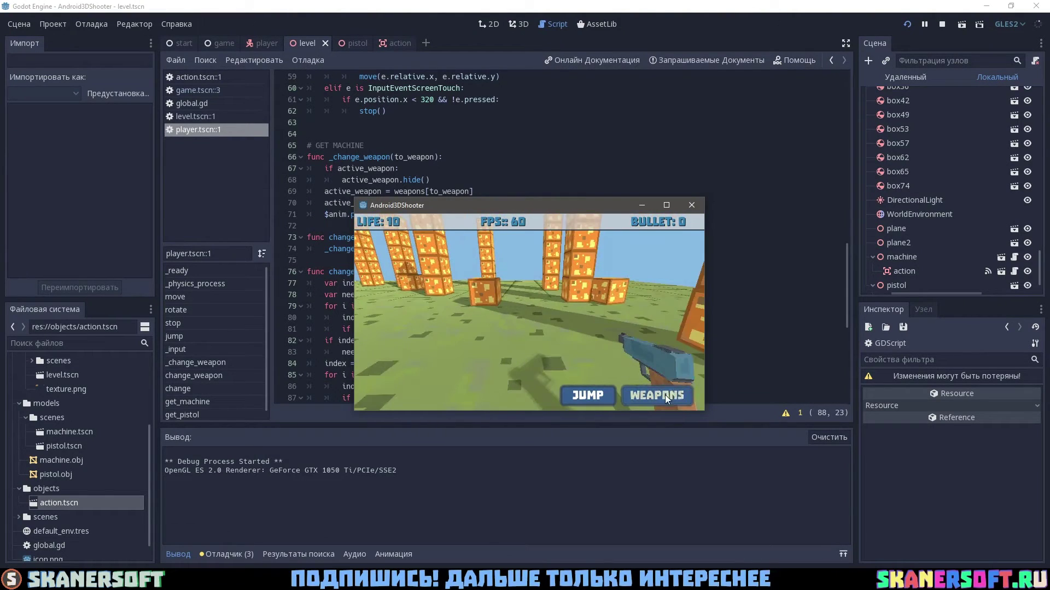
pyautogui.click(691, 205)
pyautogui.click(419, 329)
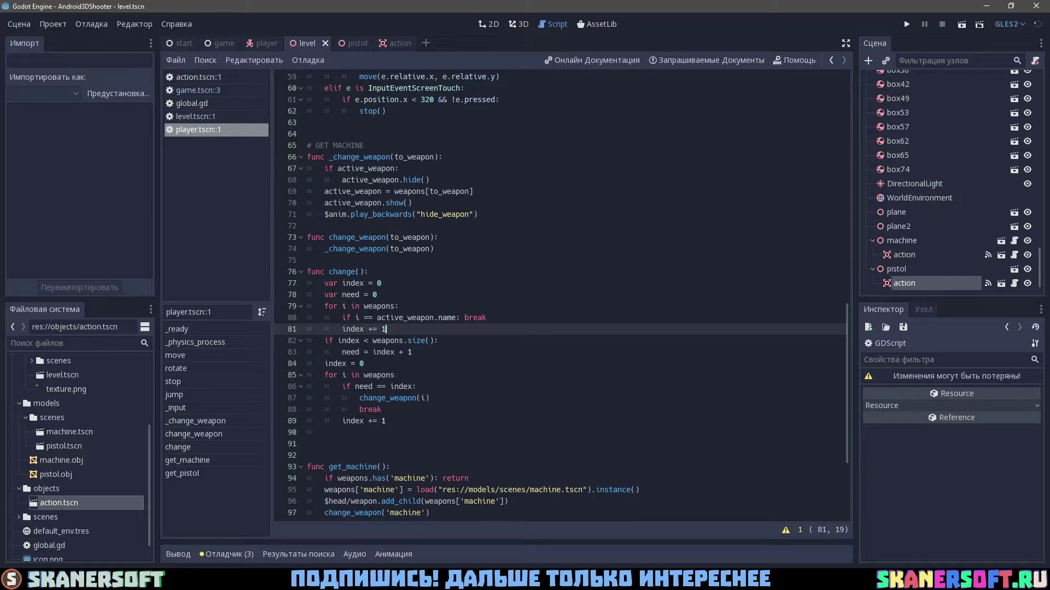
pyautogui.write(':')
# Limit the need = index + 1 assignment to index < weapons.size()-1 and test the game twice
pyautogui.click(421, 306)
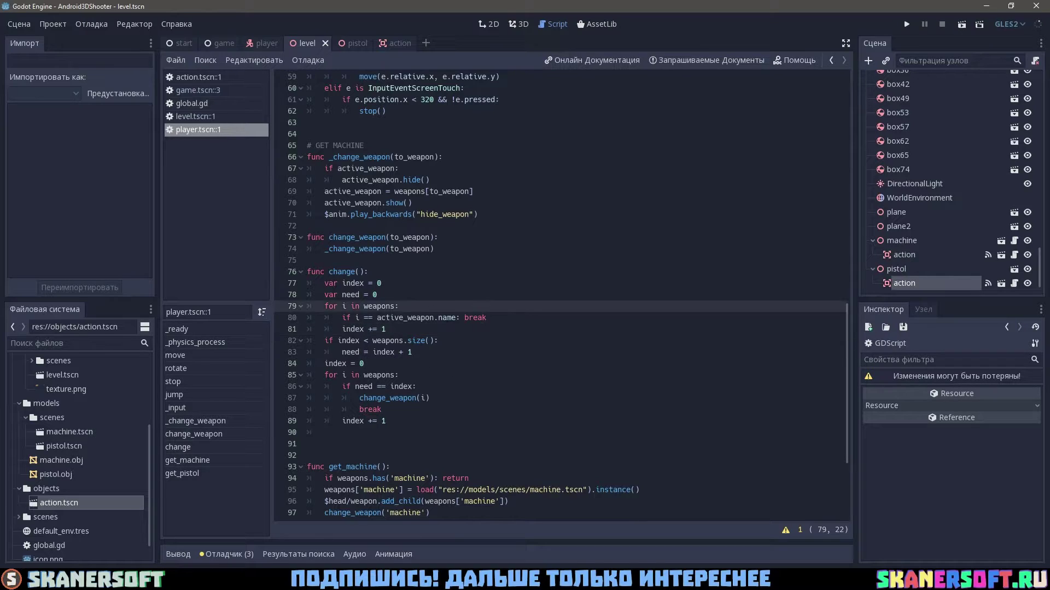
pyautogui.click(409, 329)
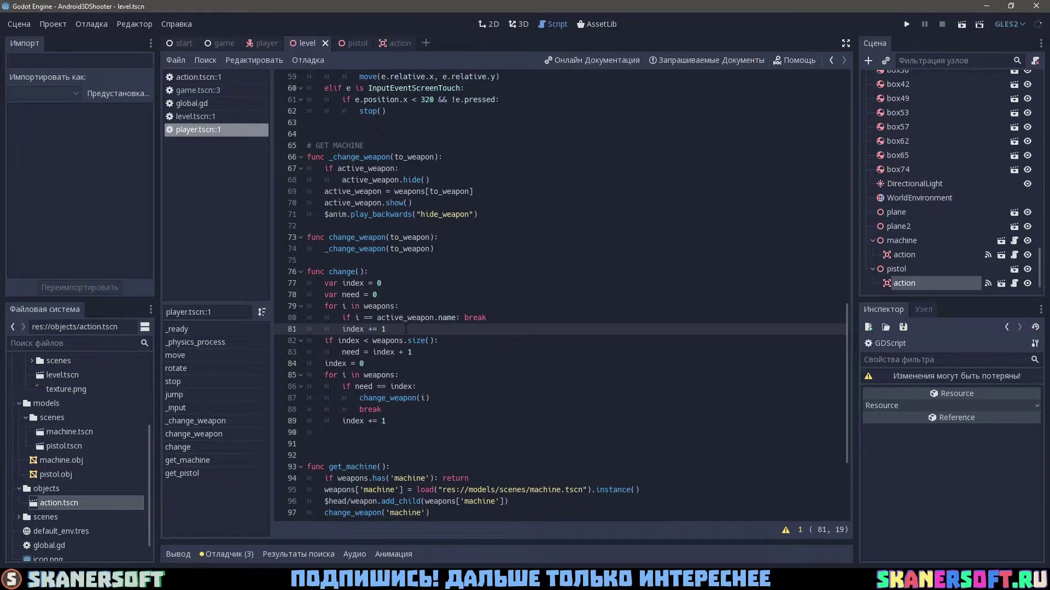
pyautogui.scroll(-4, 405, 328)
pyautogui.scroll(2, 437, 279)
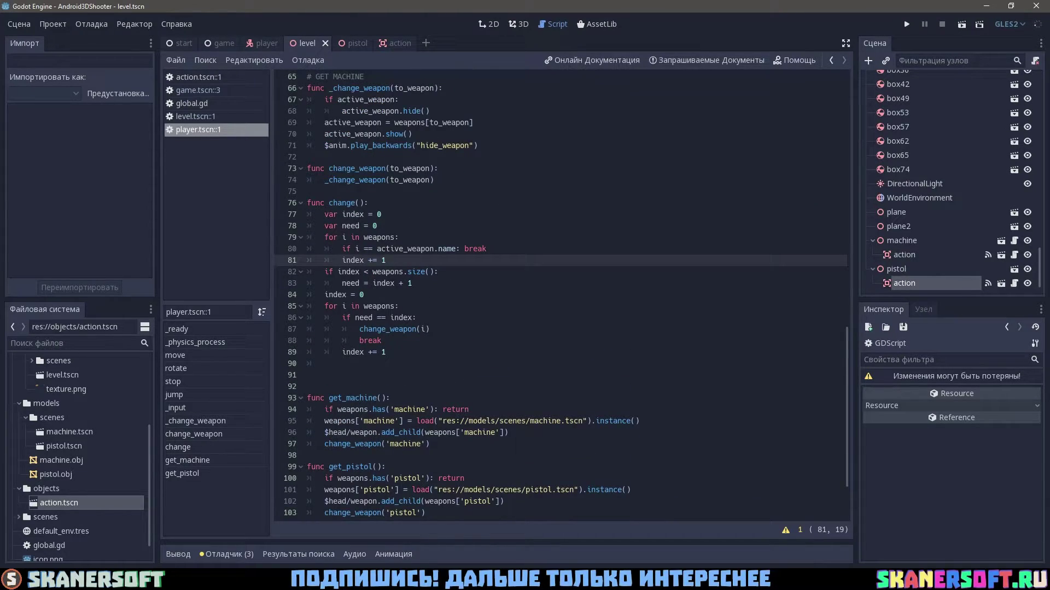
pyautogui.click(395, 284)
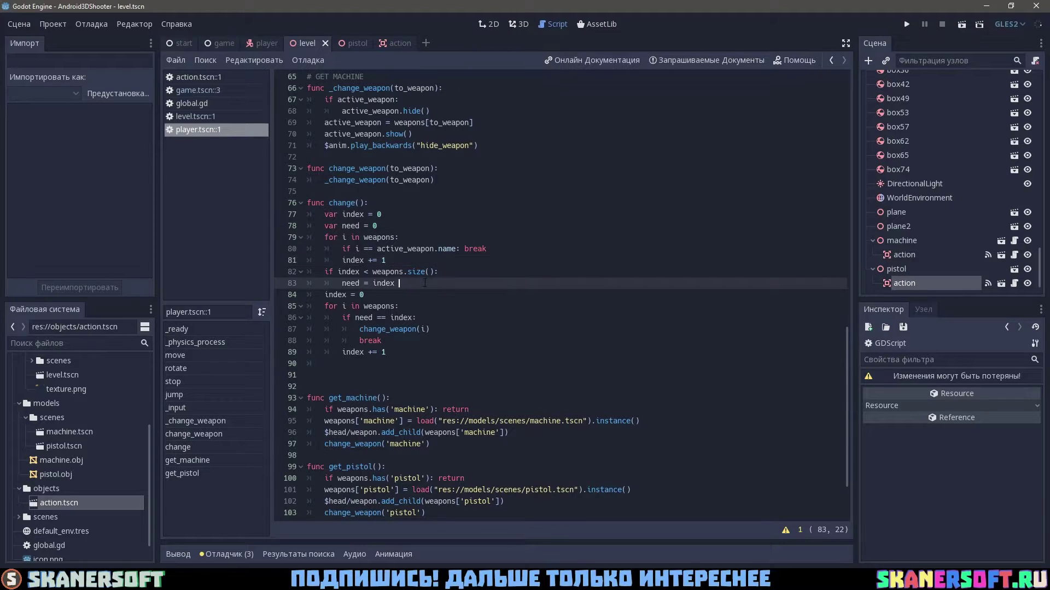
pyautogui.press('F5')
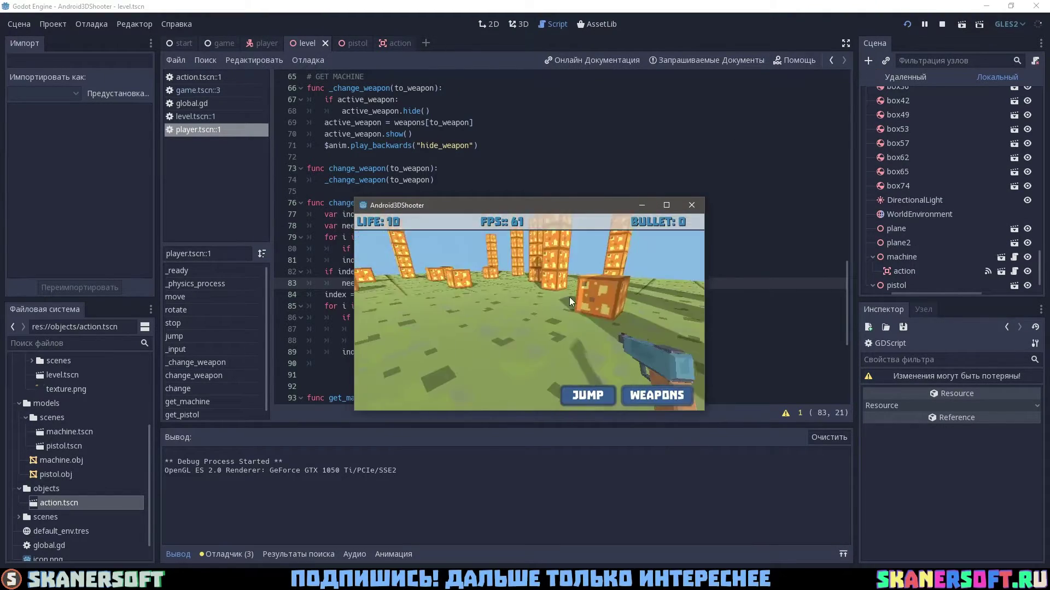
pyautogui.hotkey('alt', 'F4')
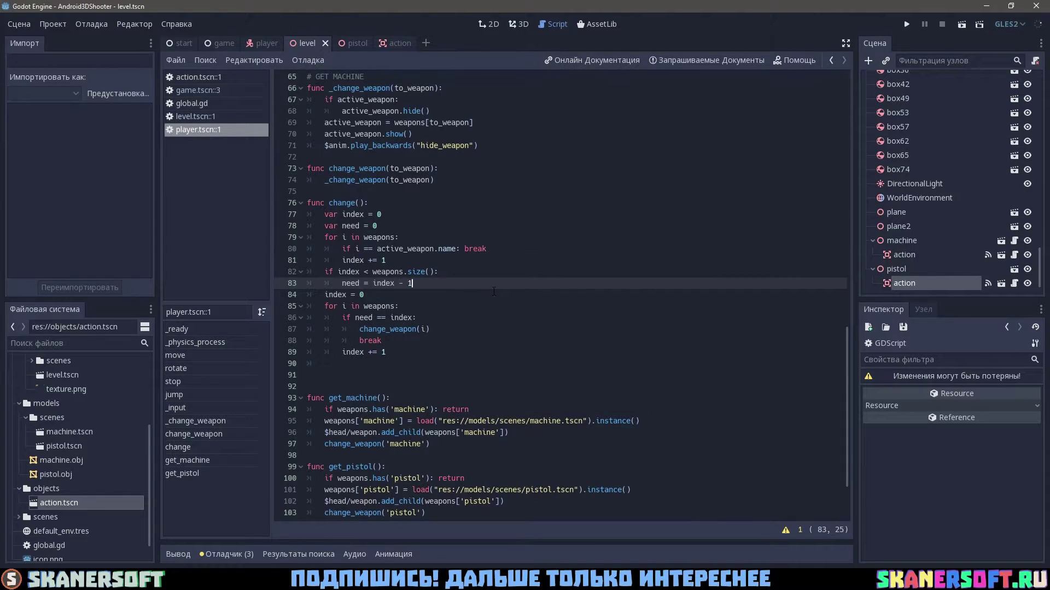
pyautogui.press('F5')
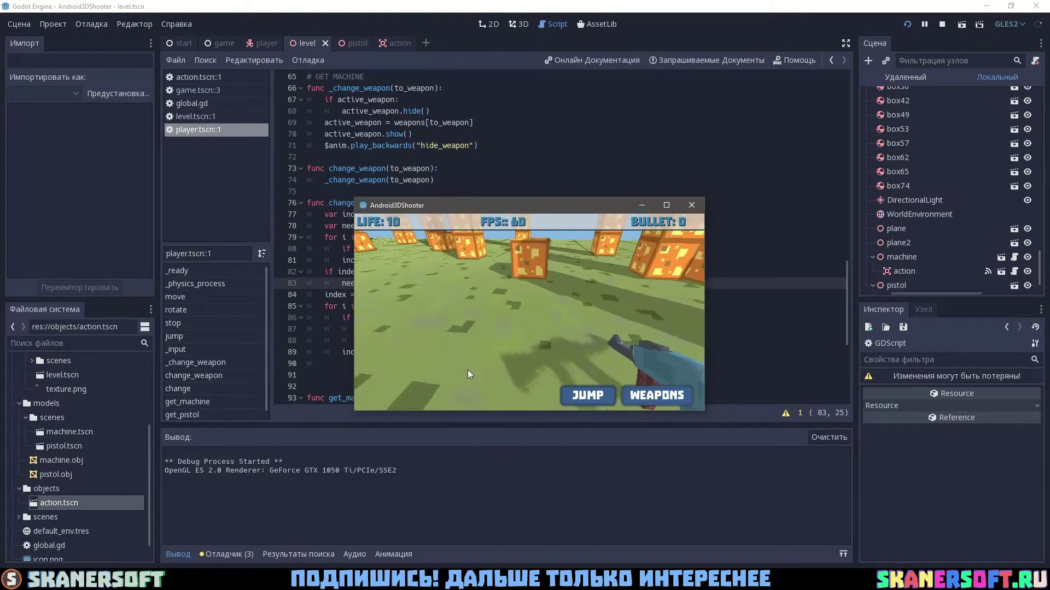
pyautogui.hotkey('alt', 'F4')
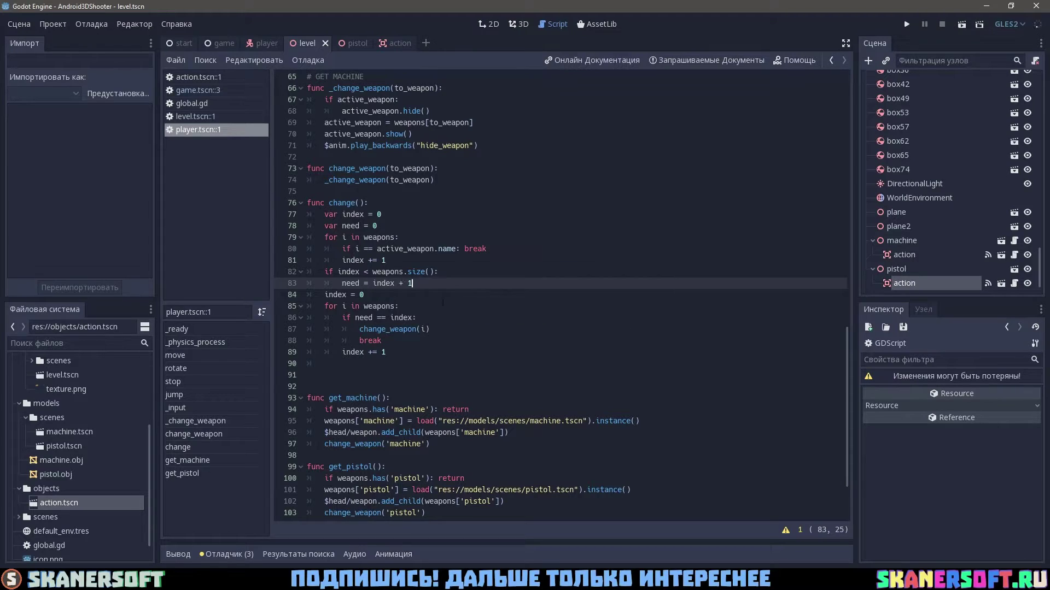
# Playtest the game again, walking forward through the block field, then stop it
pyautogui.click(442, 300)
pyautogui.click(434, 317)
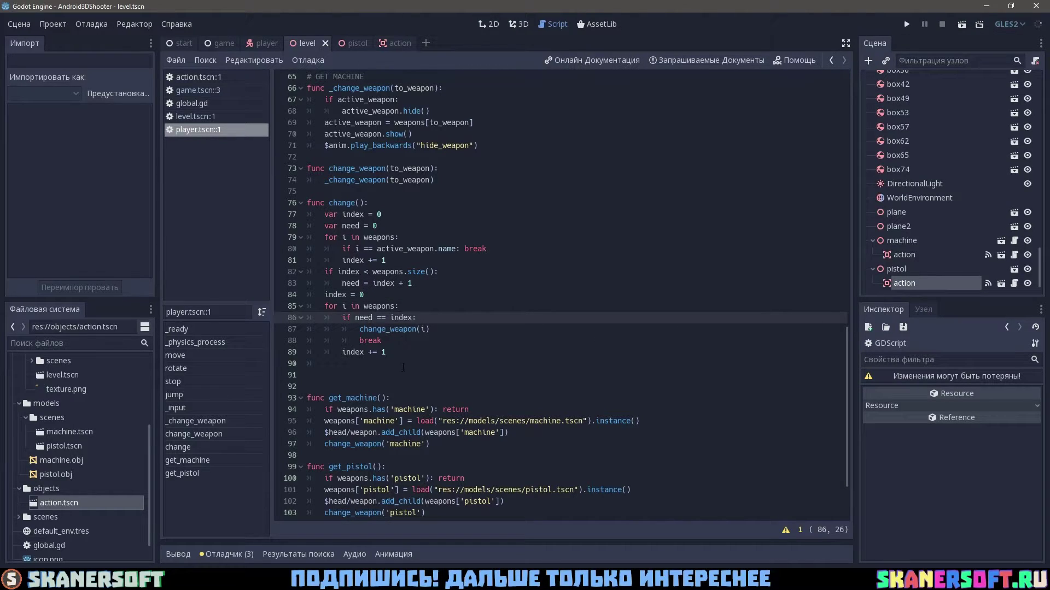
pyautogui.press('F5')
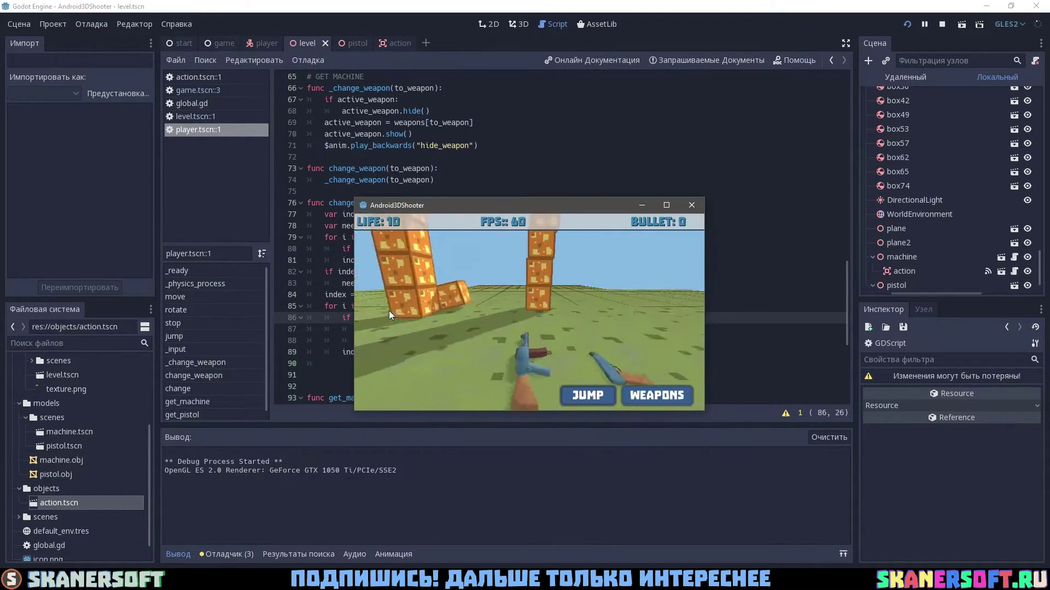
pyautogui.press('F5')
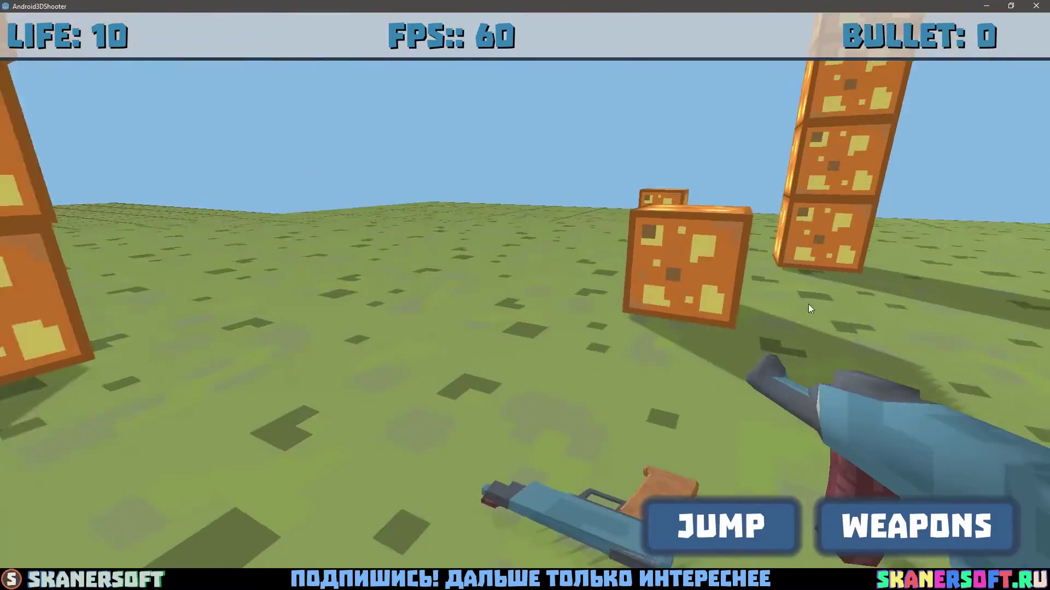
pyautogui.press('w')
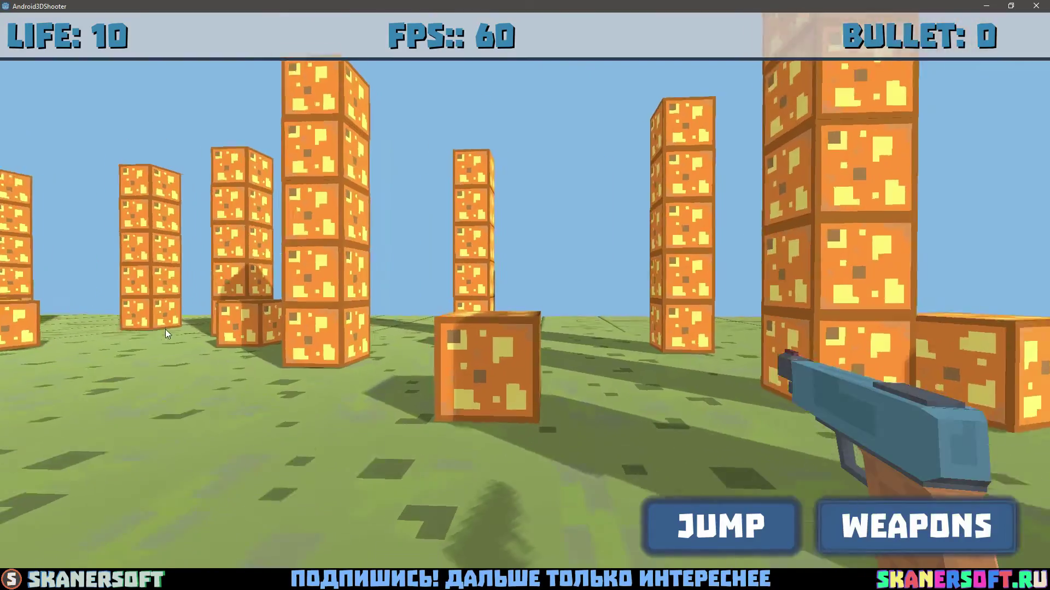
pyautogui.press('w')
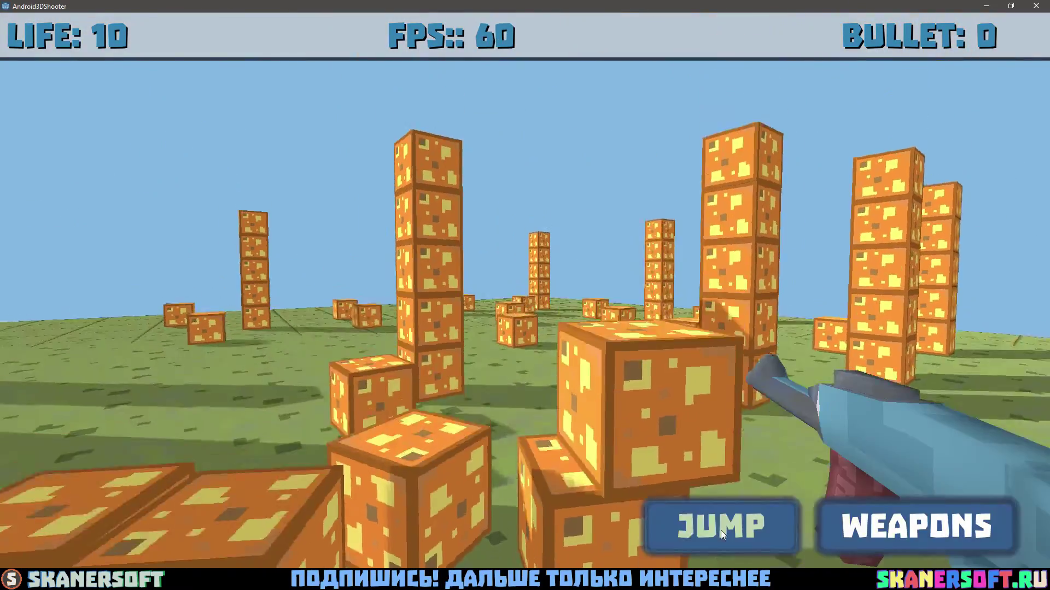
pyautogui.hotkey('alt', 'F4')
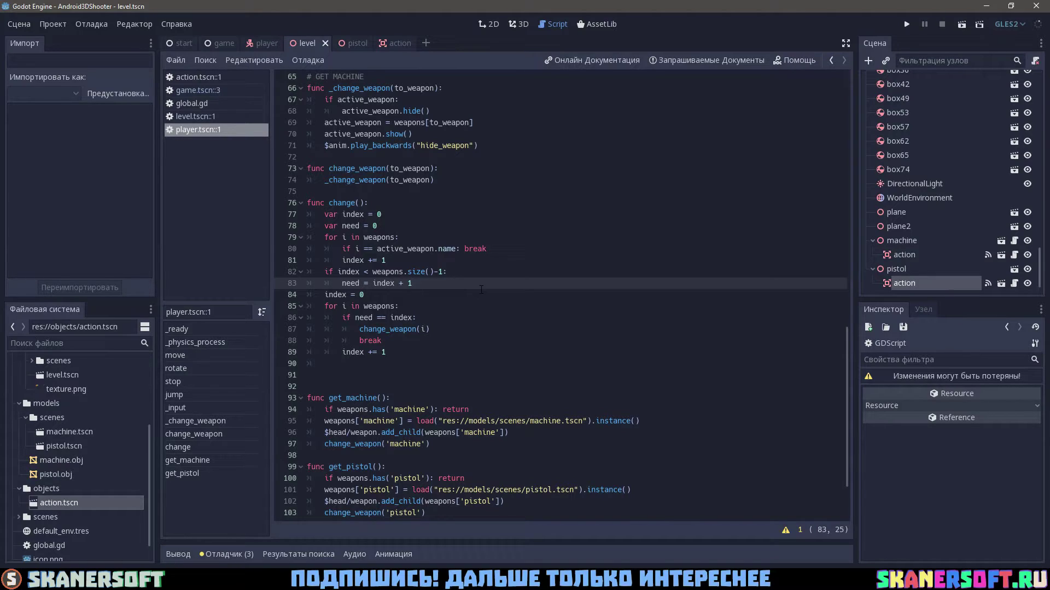
pyautogui.click(905, 23)
pyautogui.moveTo(390, 362)
pyautogui.mouseDown()
pyautogui.moveTo(398, 323)
pyautogui.moveTo(665, 316)
pyautogui.mouseUp()
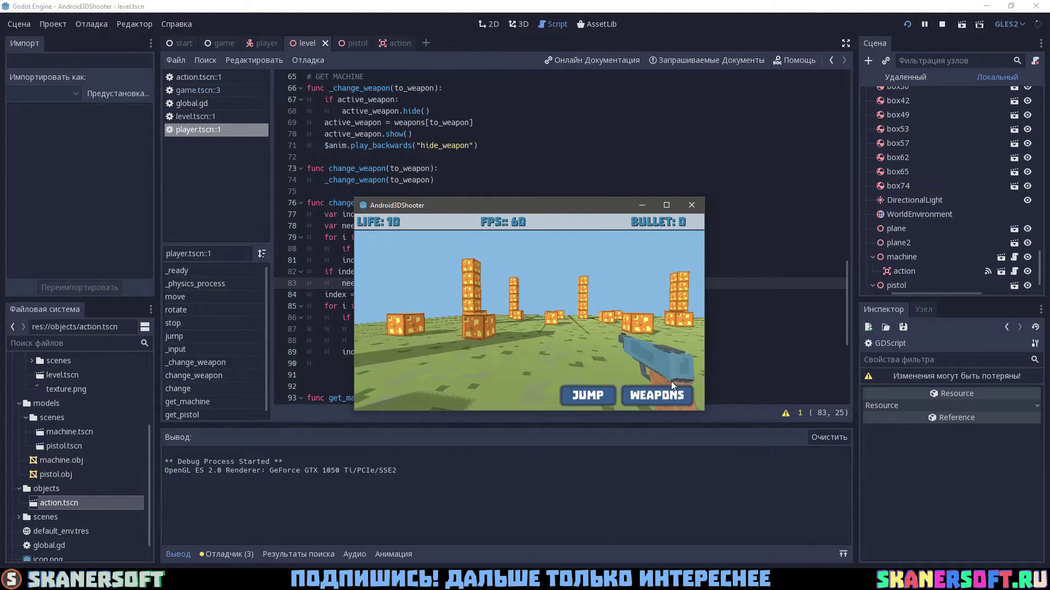
pyautogui.click(663, 395)
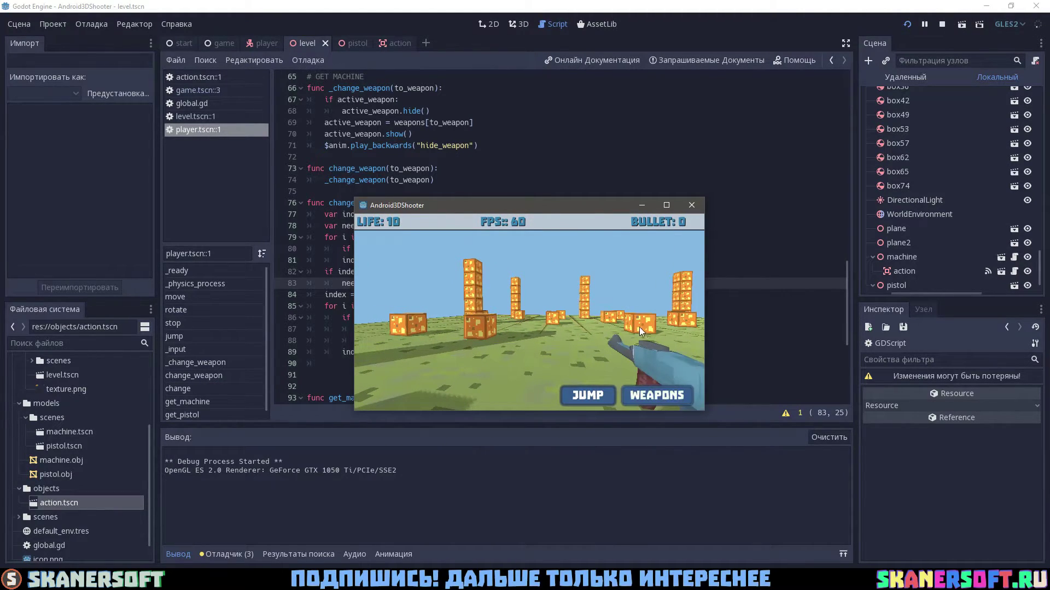
pyautogui.moveTo(638, 327); pyautogui.dragTo(657, 342)
pyautogui.moveTo(659, 392)
pyautogui.mouseDown()
pyautogui.moveTo(634, 332)
pyautogui.moveTo(664, 345)
pyautogui.moveTo(605, 326)
pyautogui.moveTo(648, 359)
pyautogui.moveTo(668, 340)
pyautogui.moveTo(680, 349)
pyautogui.mouseUp()
pyautogui.click(652, 401)
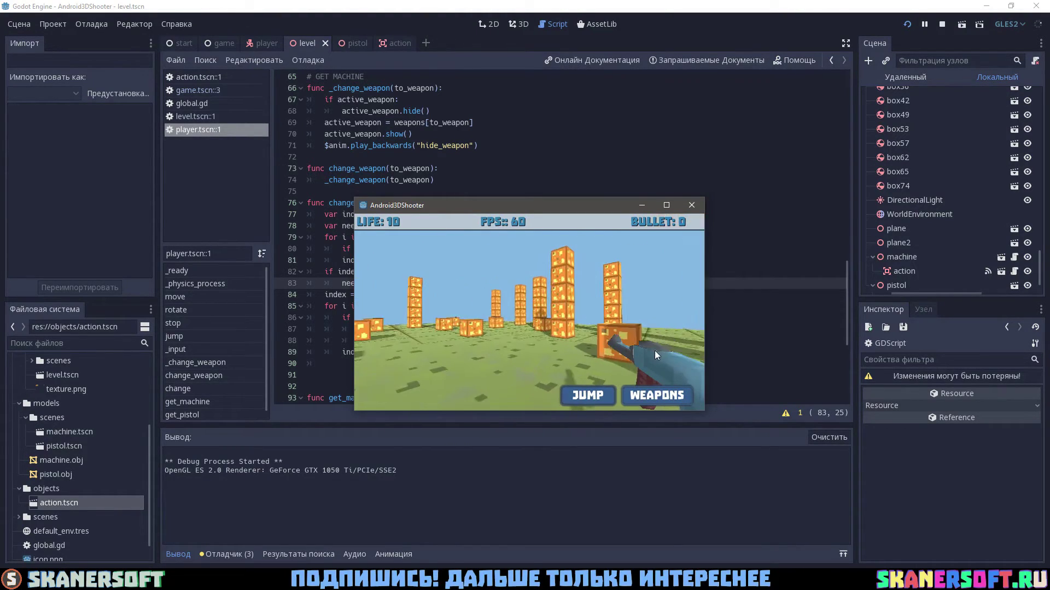
pyautogui.click(691, 205)
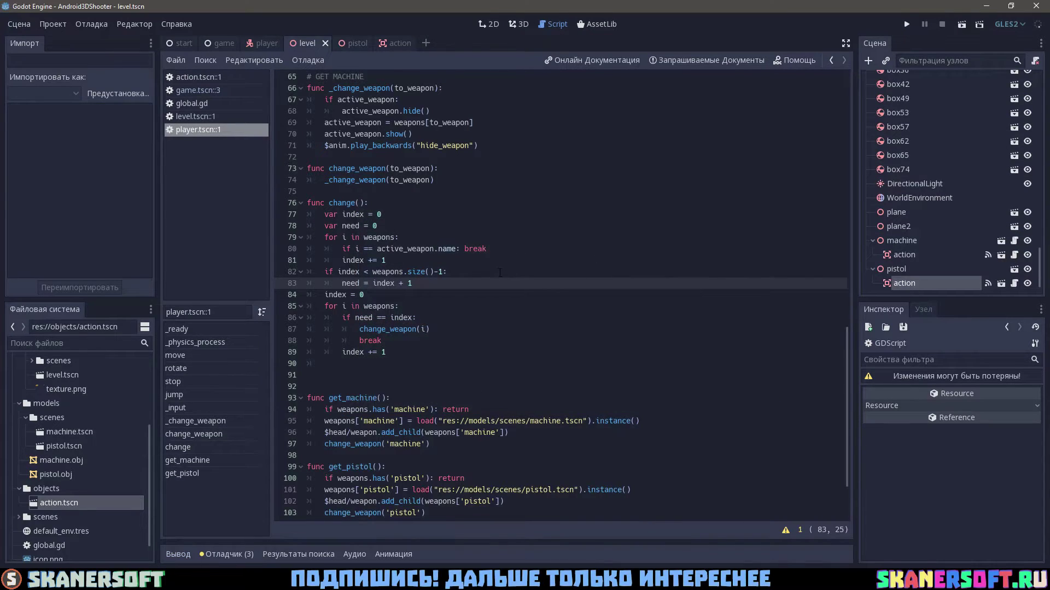
pyautogui.scroll(5, 500, 272)
pyautogui.scroll(-7, 490, 274)
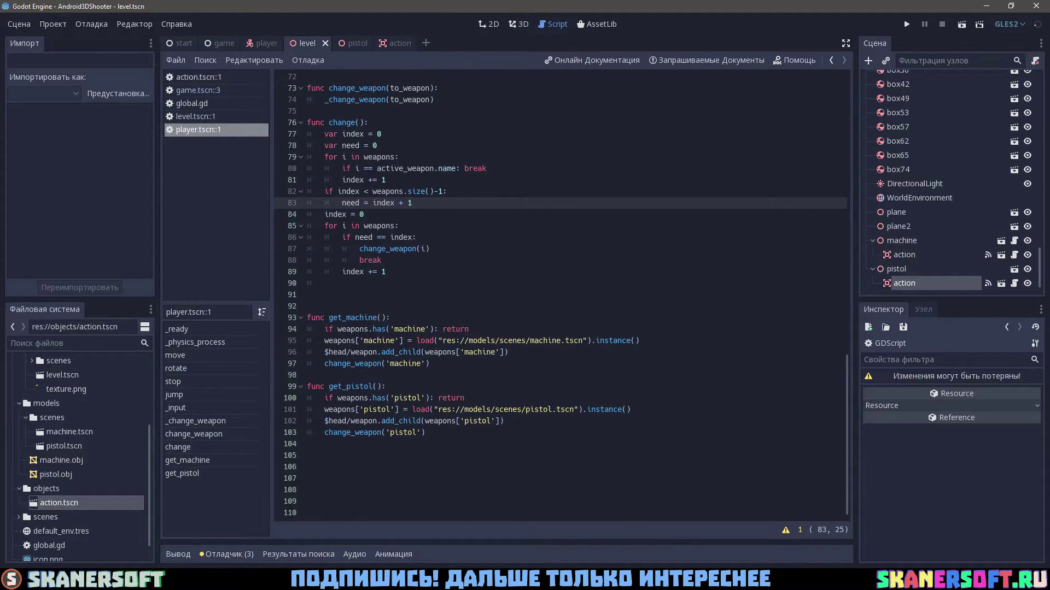
pyautogui.moveTo(463, 466); pyautogui.dragTo(307, 318)
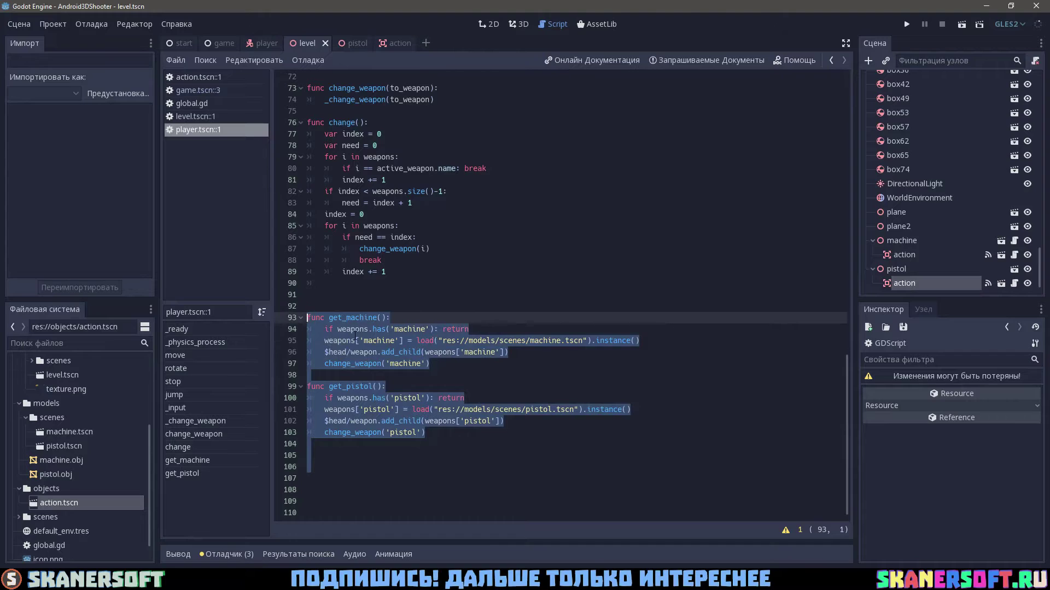
pyautogui.click(374, 460)
pyautogui.moveTo(443, 436); pyautogui.dragTo(307, 318)
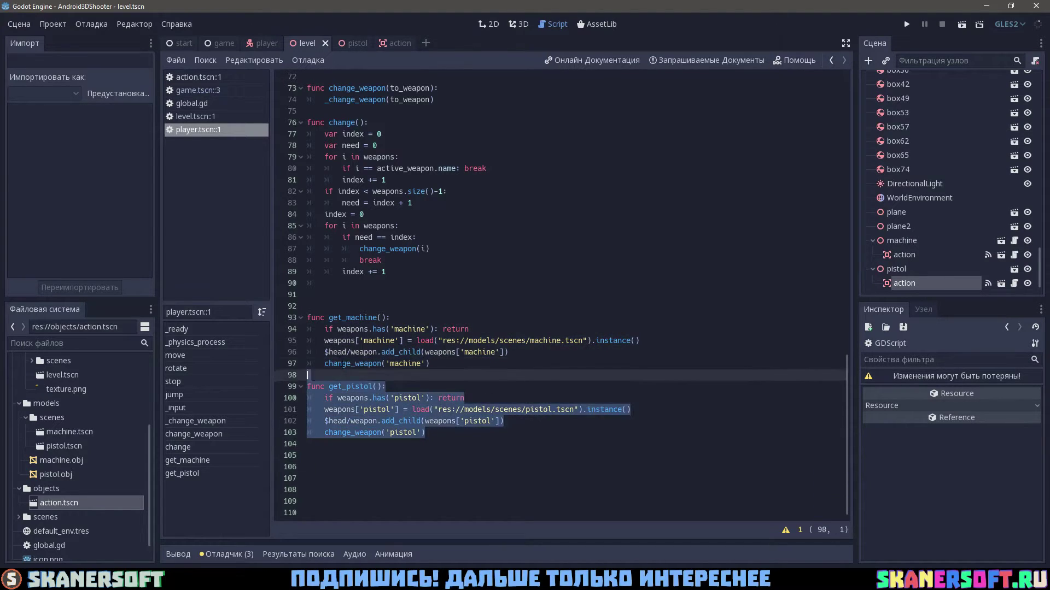
pyautogui.click(392, 472)
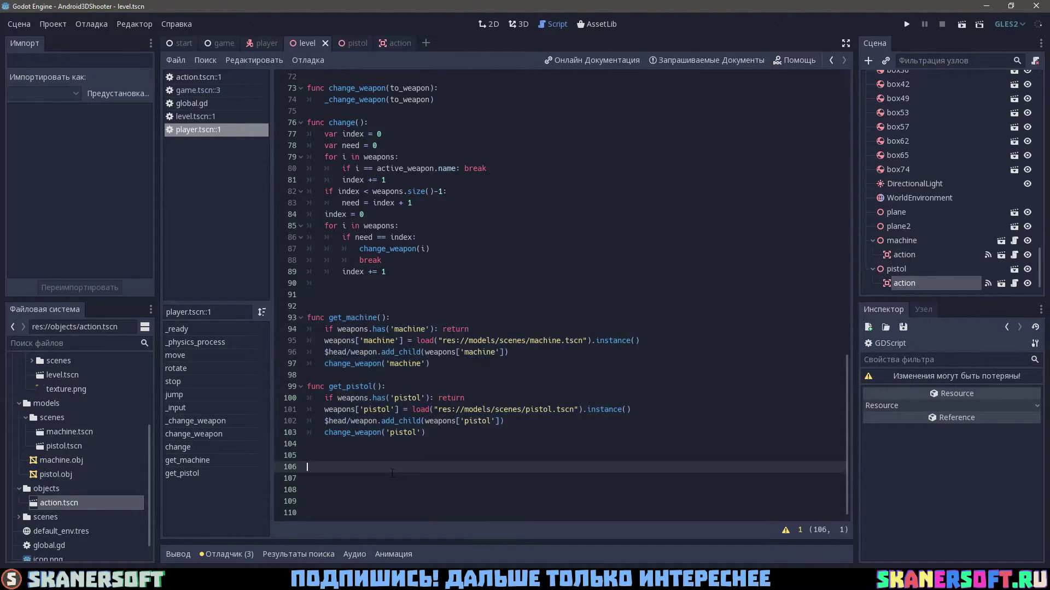
pyautogui.moveTo(452, 459); pyautogui.dragTo(294, 320)
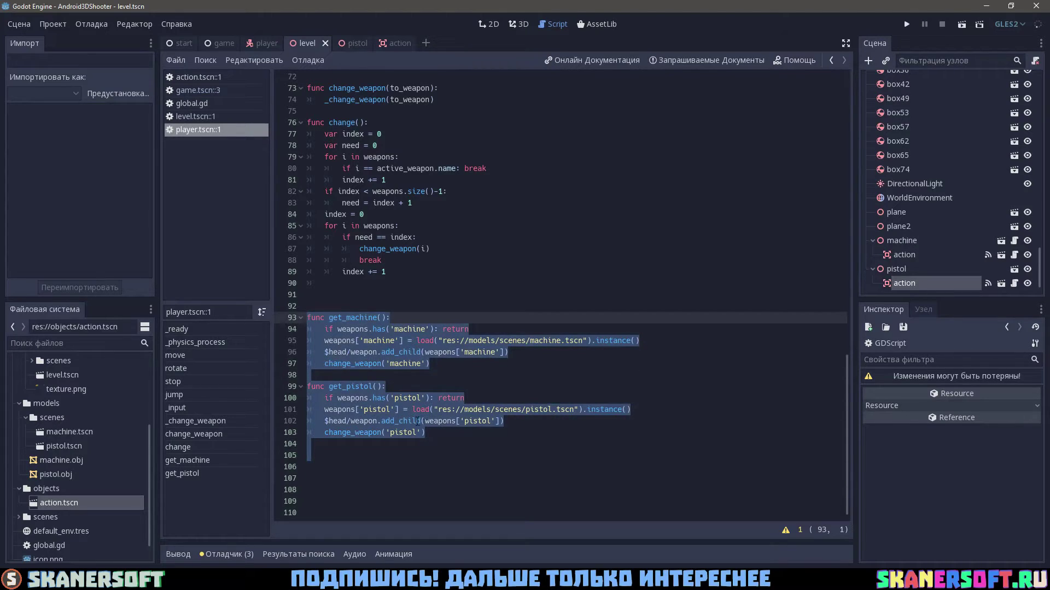
pyautogui.click(409, 376)
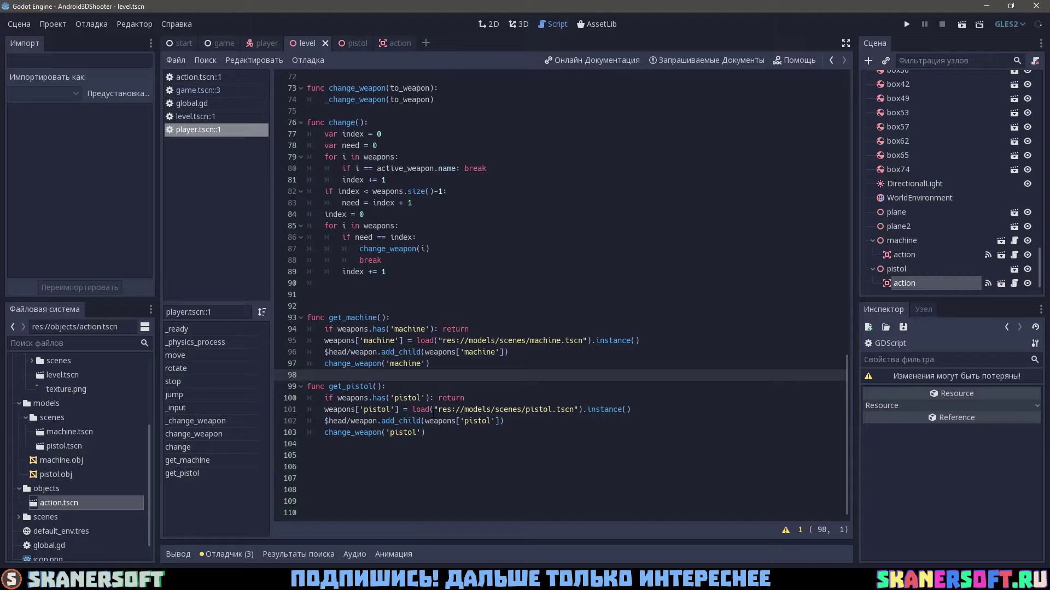
pyautogui.scroll(2, 433, 413)
pyautogui.scroll(2, 435, 412)
pyautogui.scroll(2, 437, 411)
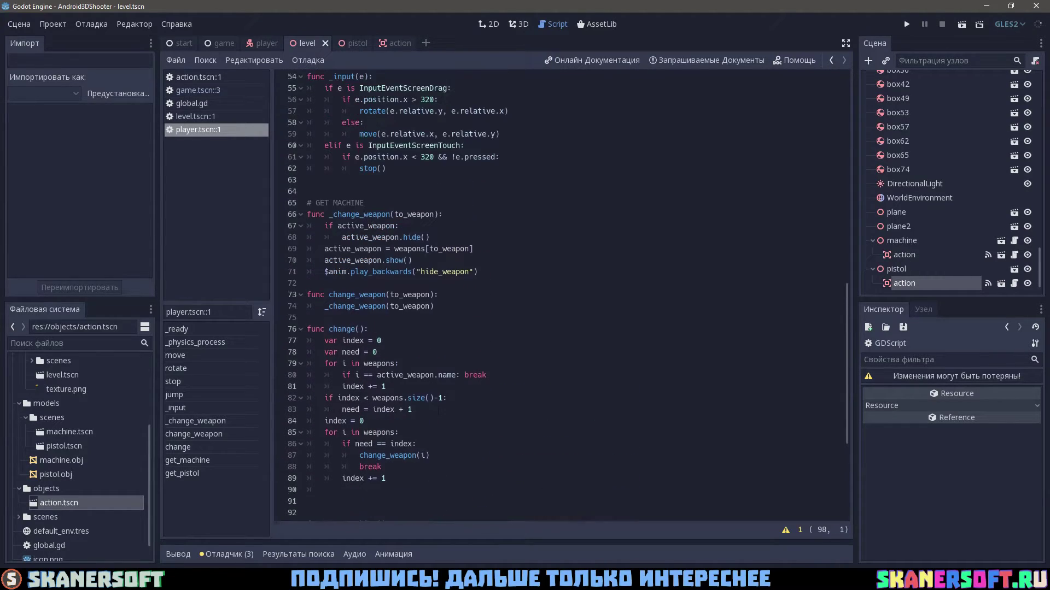
pyautogui.scroll(1, 438, 410)
pyautogui.moveTo(498, 309); pyautogui.dragTo(307, 261)
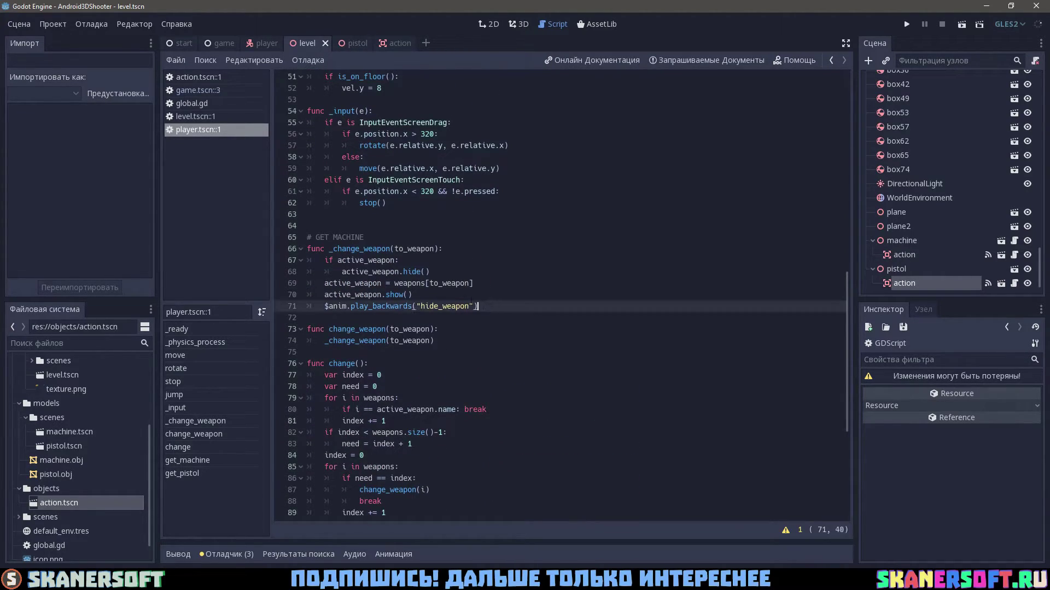
pyautogui.click(424, 296)
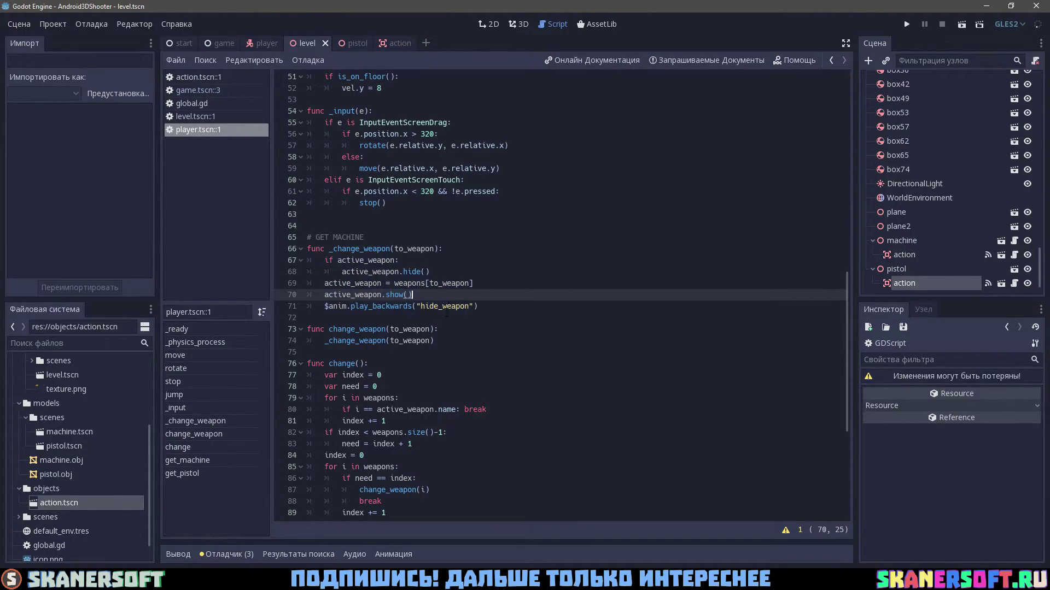
pyautogui.scroll(-2, 446, 313)
pyautogui.moveTo(311, 455); pyautogui.dragTo(307, 306)
pyautogui.click(421, 372)
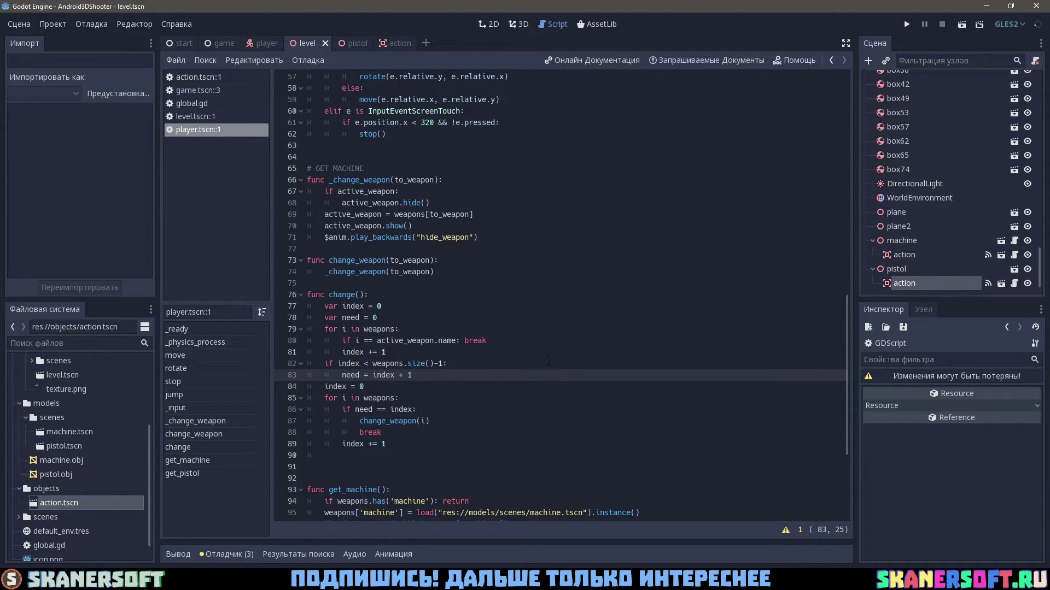
pyautogui.write('=')
pyautogui.click(442, 468)
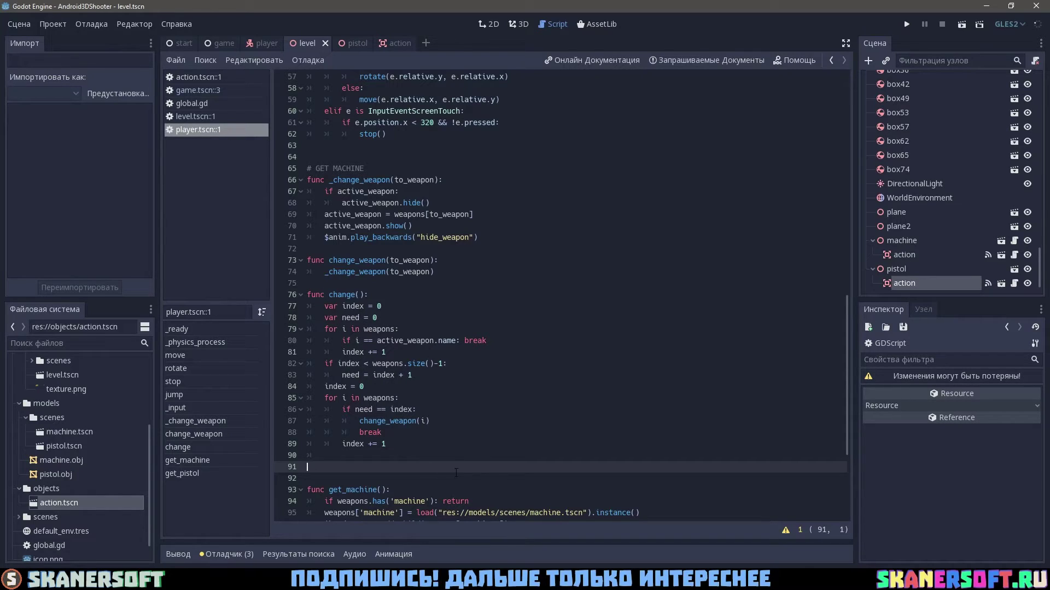
pyautogui.click(534, 340)
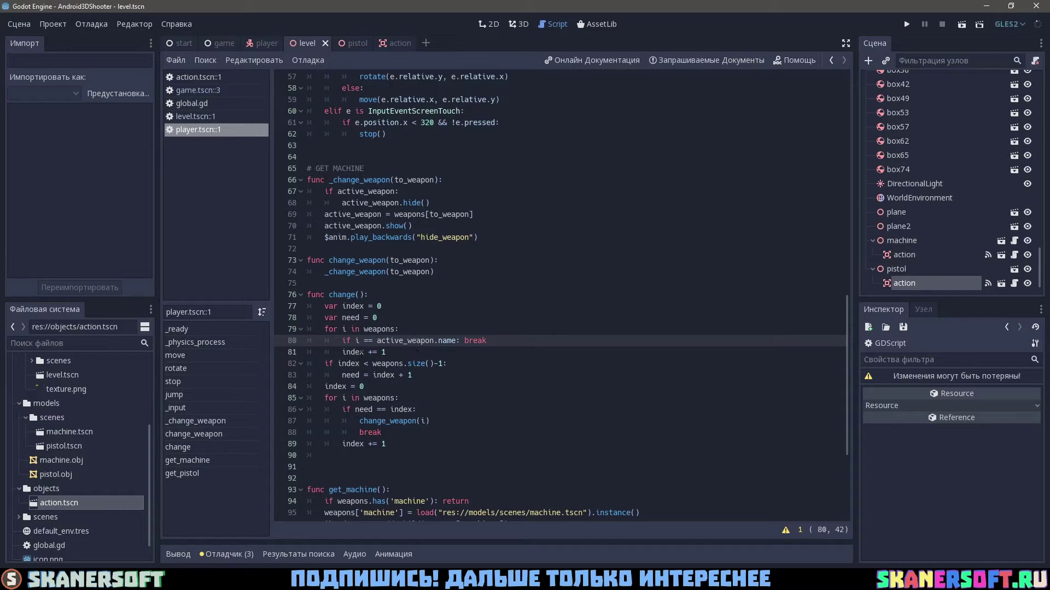
pyautogui.click(424, 448)
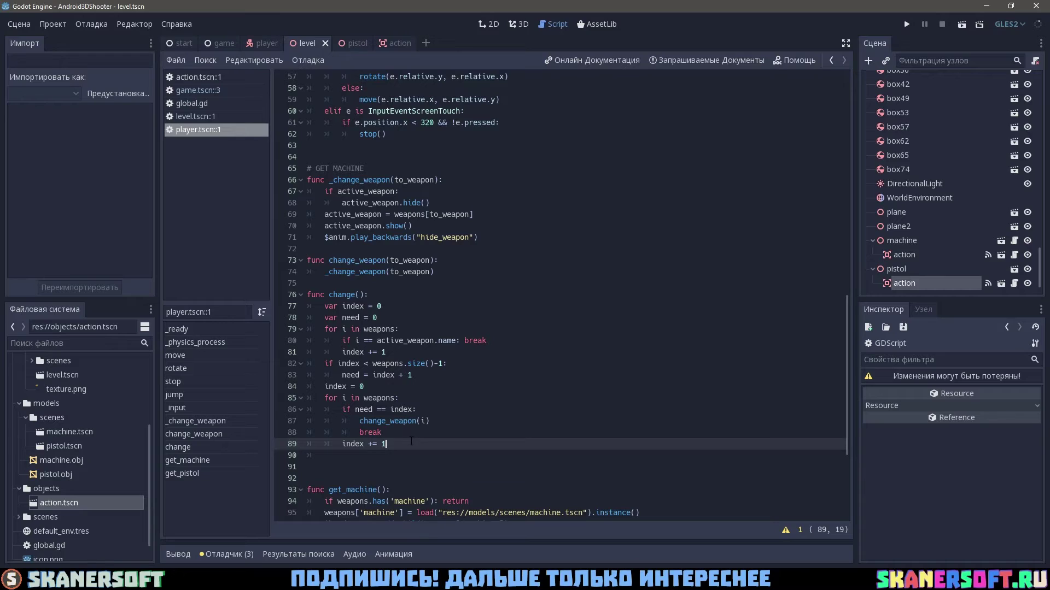
pyautogui.click(456, 363)
pyautogui.moveTo(468, 364); pyautogui.dragTo(338, 363)
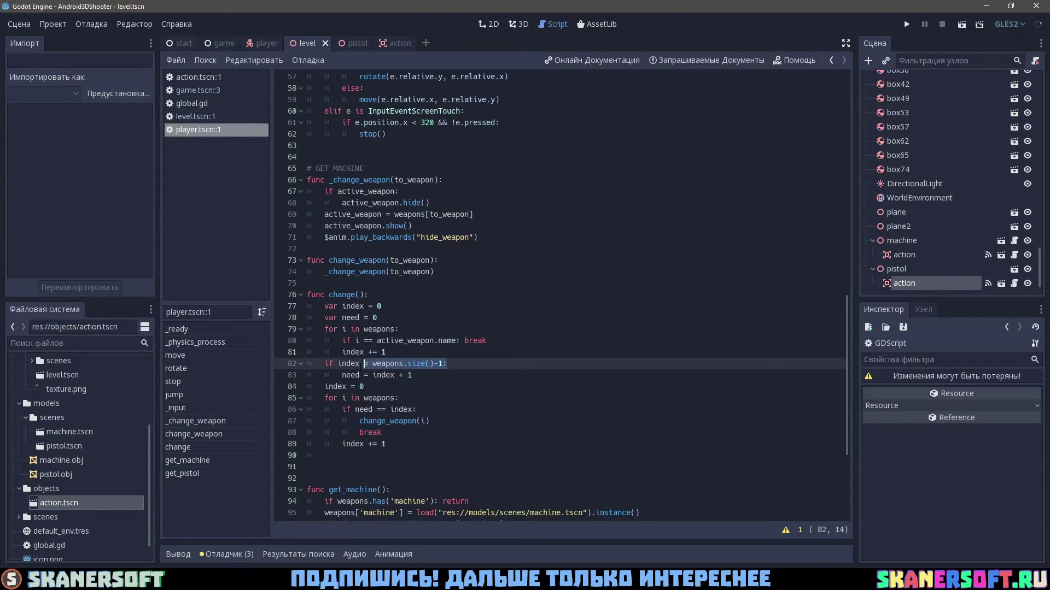
pyautogui.click(435, 375)
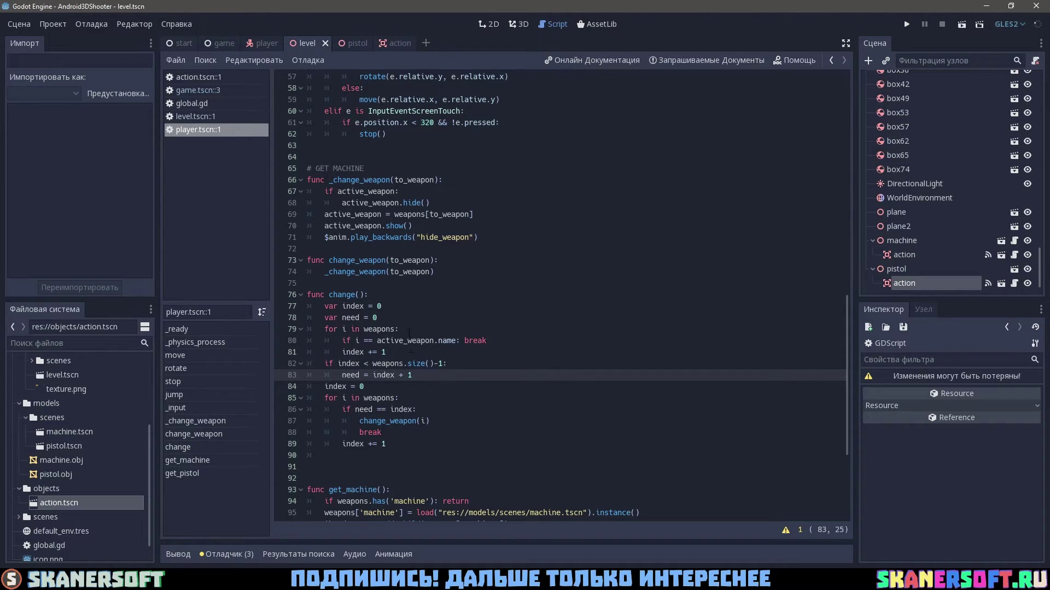
pyautogui.moveTo(405, 319); pyautogui.dragTo(325, 318)
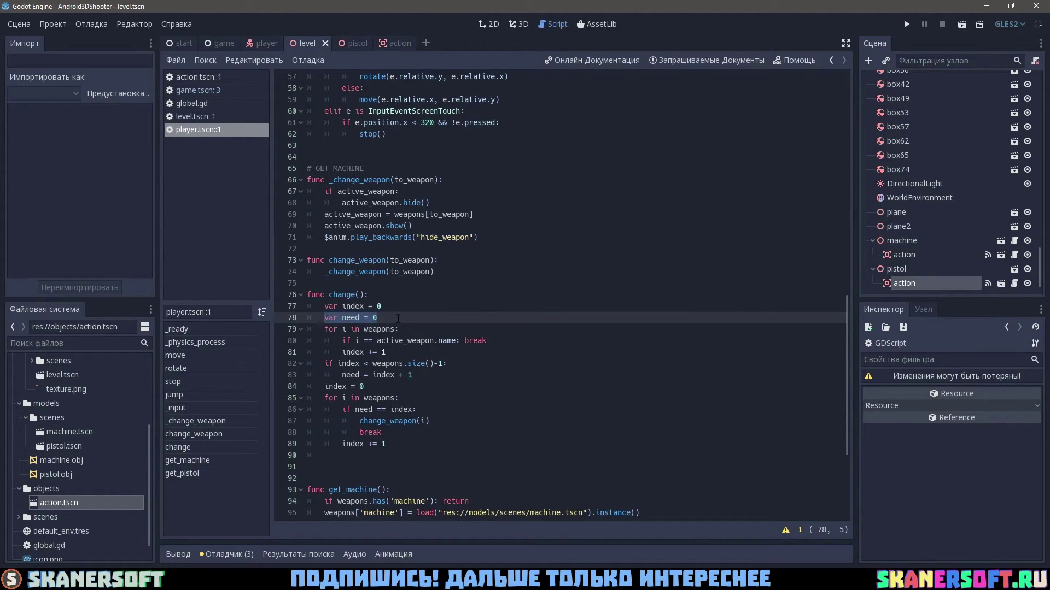
pyautogui.click(399, 318)
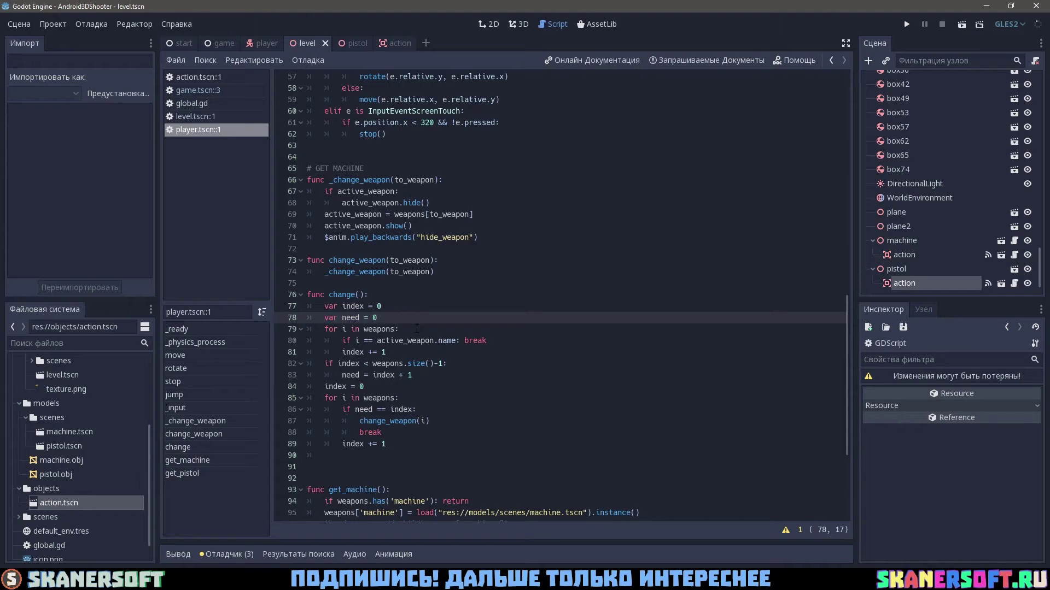
pyautogui.scroll(2, 418, 329)
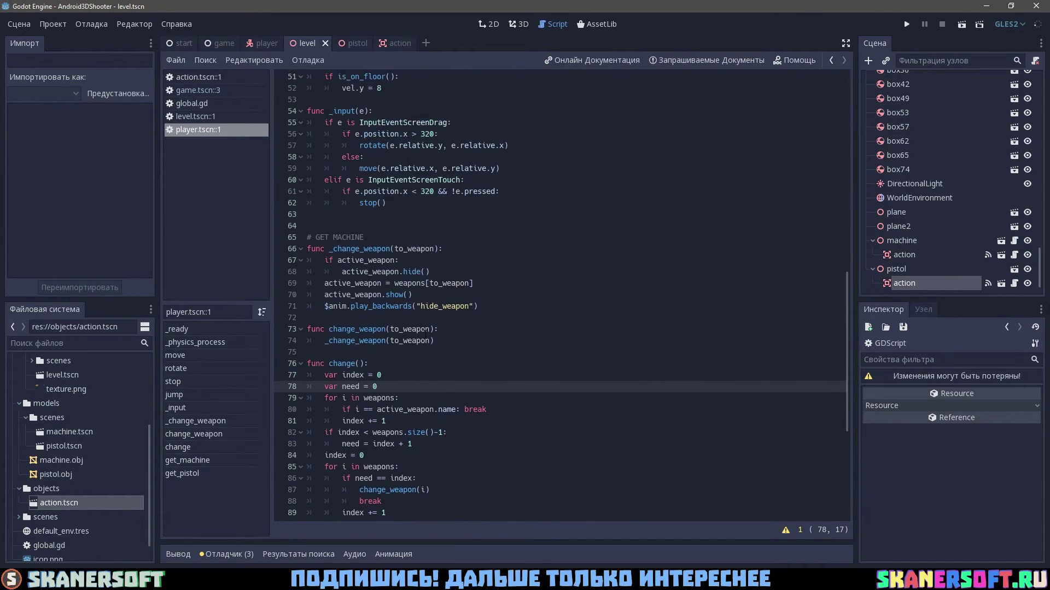